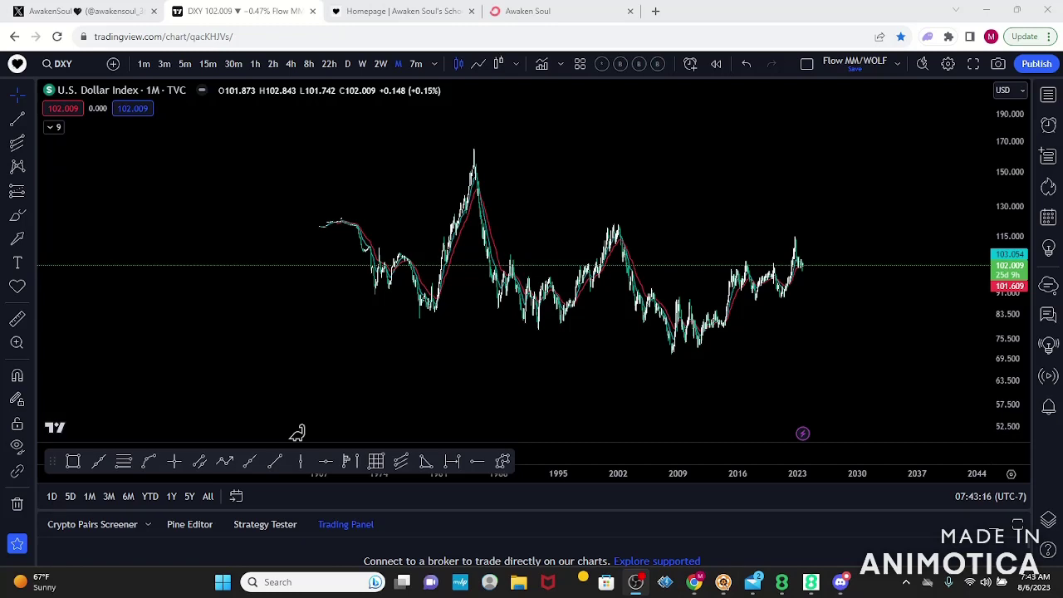
# Draw an extended trendline falling across the 1985 and 2002 peaks, from about 171.7 to about 79.1, and colour it red
pyautogui.scroll(4, 782, 207)
pyautogui.scroll(-3, 782, 207)
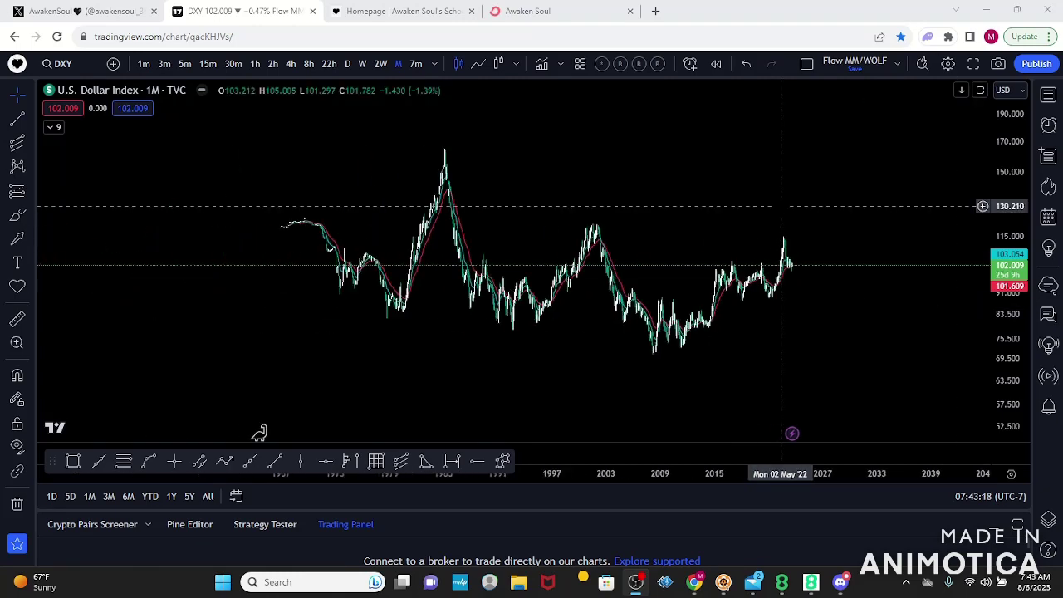
pyautogui.click(804, 311)
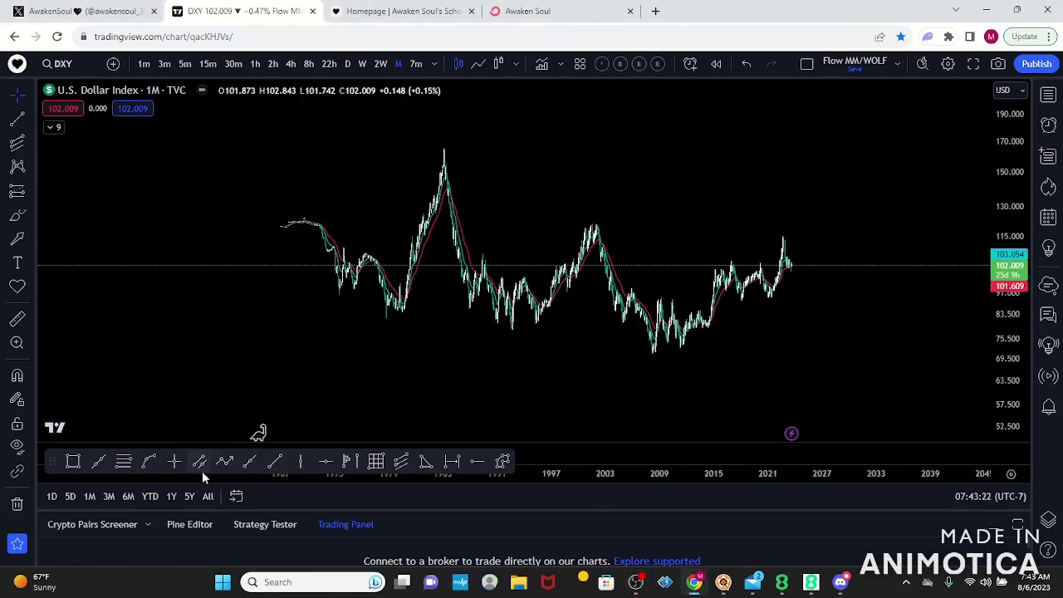
pyautogui.click(100, 462)
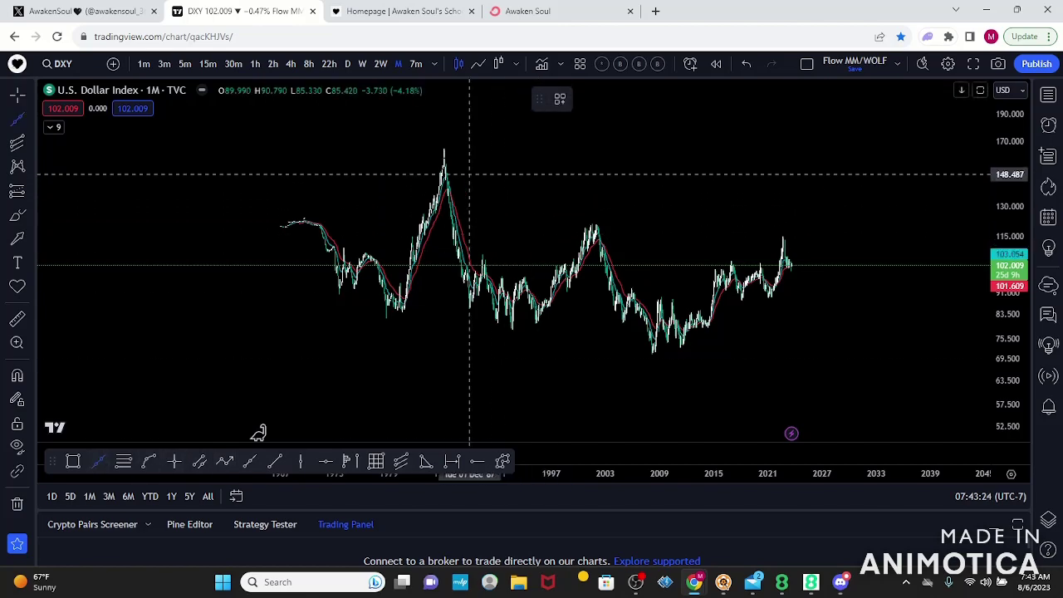
pyautogui.click(425, 139)
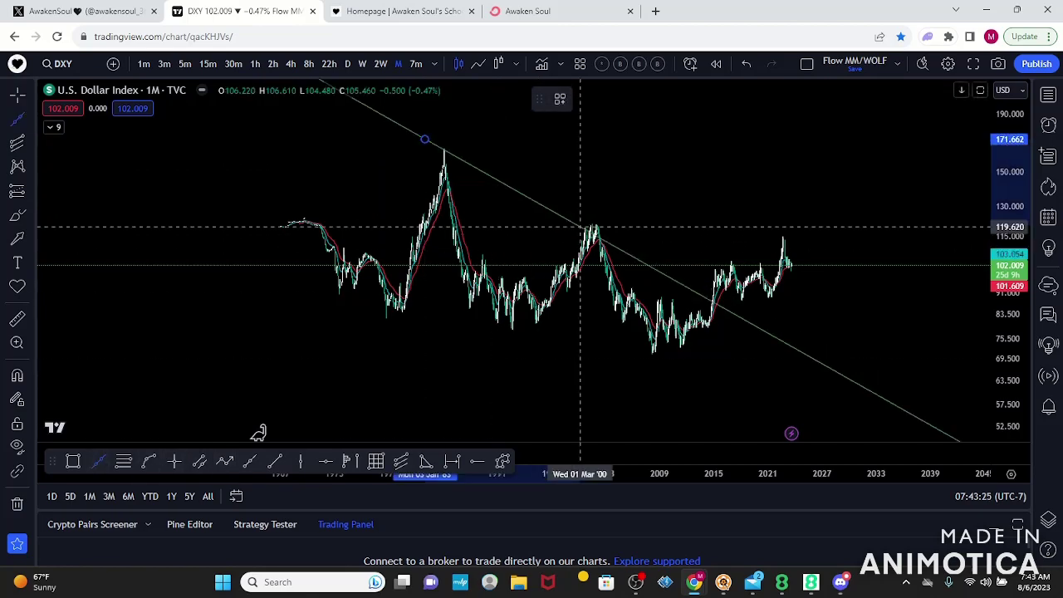
pyautogui.click(814, 328)
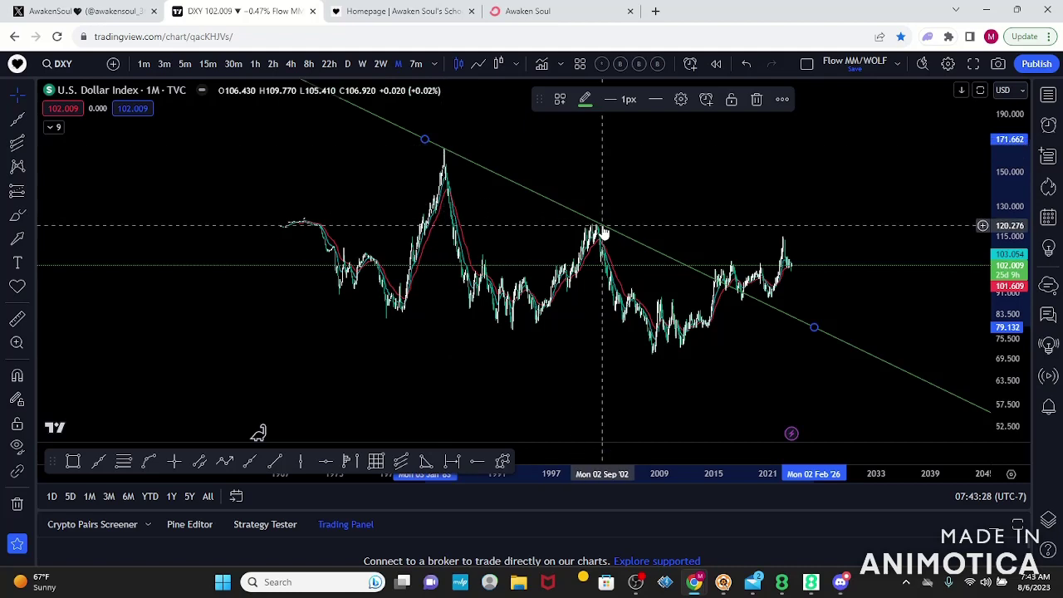
pyautogui.click(586, 101)
pyautogui.click(586, 145)
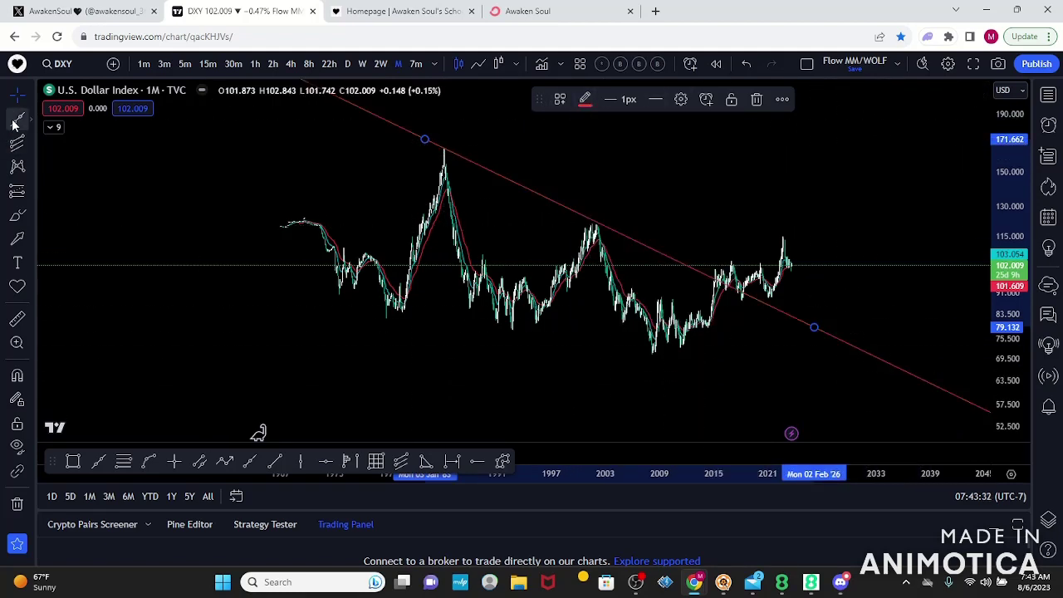
# Draw a second red extended trendline from the 1985 peak at about 165.2 through the 2022 peak to about 101.2 in 2037
pyautogui.click(15, 121)
pyautogui.click(444, 149)
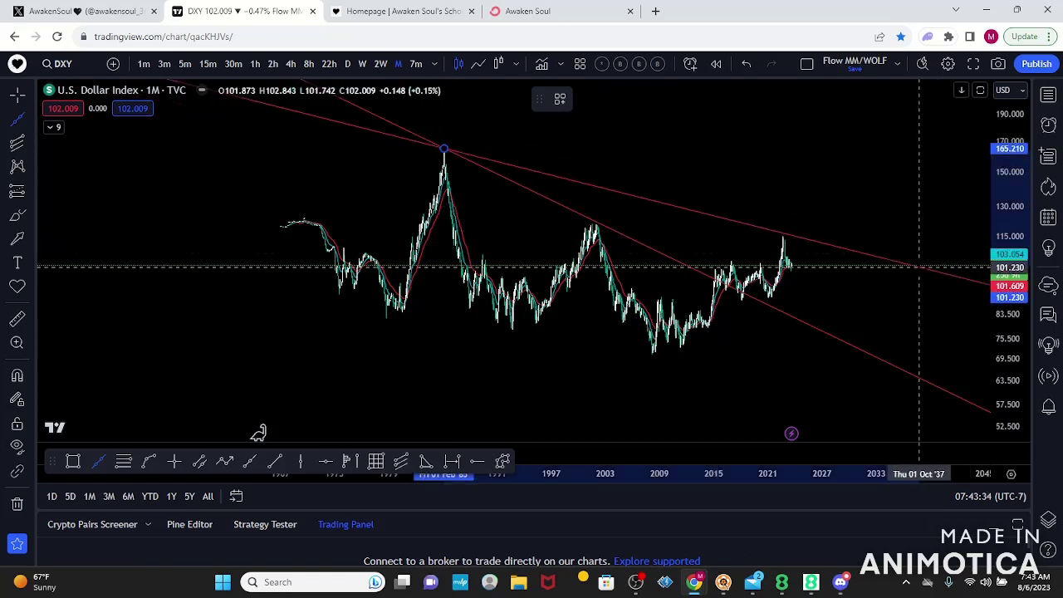
pyautogui.click(918, 269)
# Draw a rising extended trendline under the 2011 and 2021 lows, anchored at about 69.4 in 2009 and 120.3 in 2035
pyautogui.moveTo(771, 368); pyautogui.dragTo(763, 363)
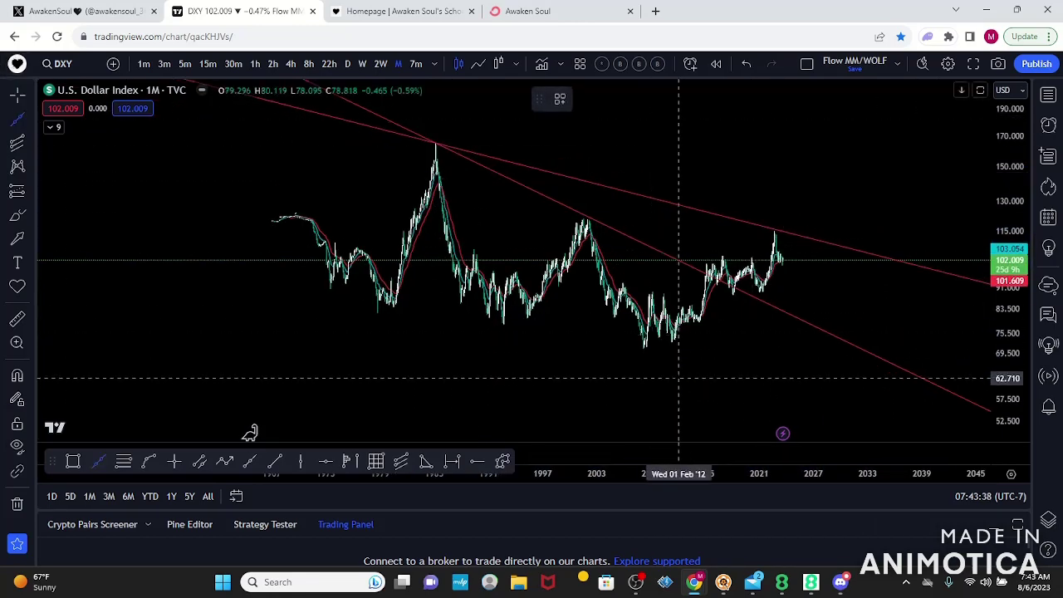
pyautogui.click(668, 354)
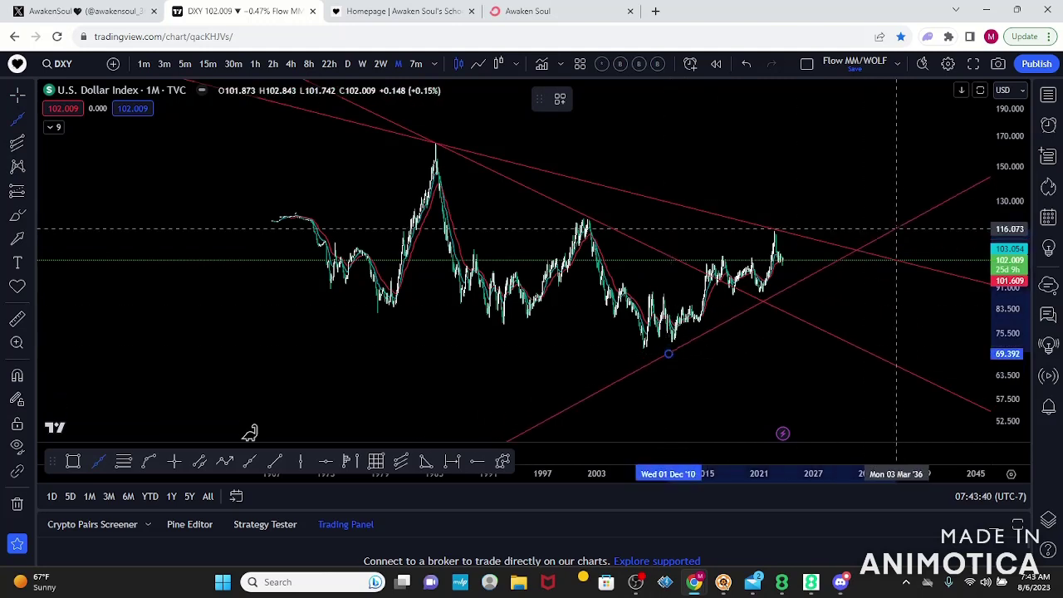
pyautogui.click(894, 220)
pyautogui.moveTo(671, 355); pyautogui.dragTo(654, 354)
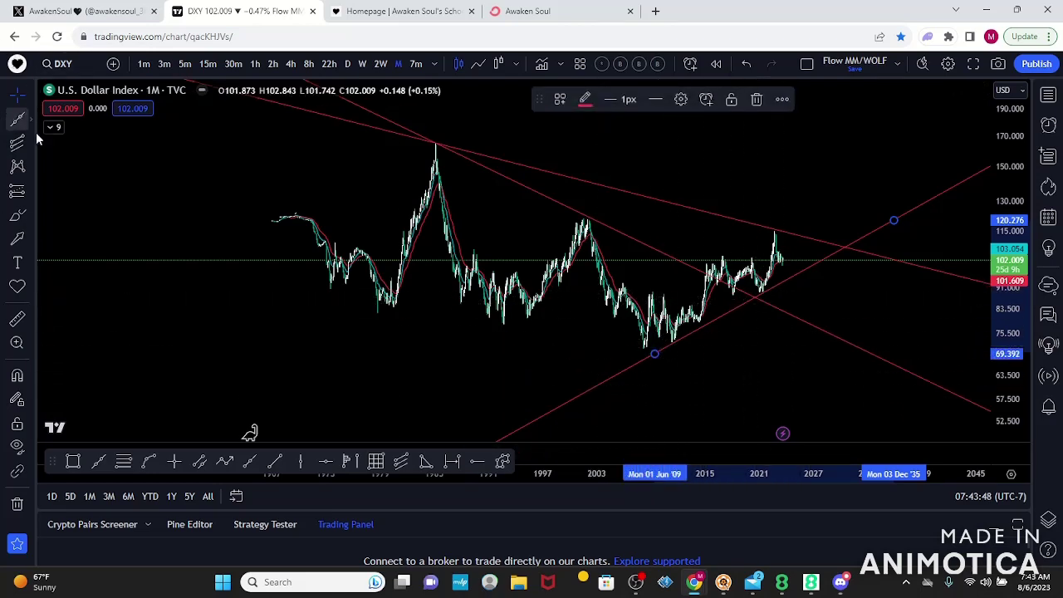
# Draw a falling extended support line beneath the lows, anchored at about 91.7 in 1970 and 71.9 in 2002
pyautogui.click(16, 119)
pyautogui.click(315, 279)
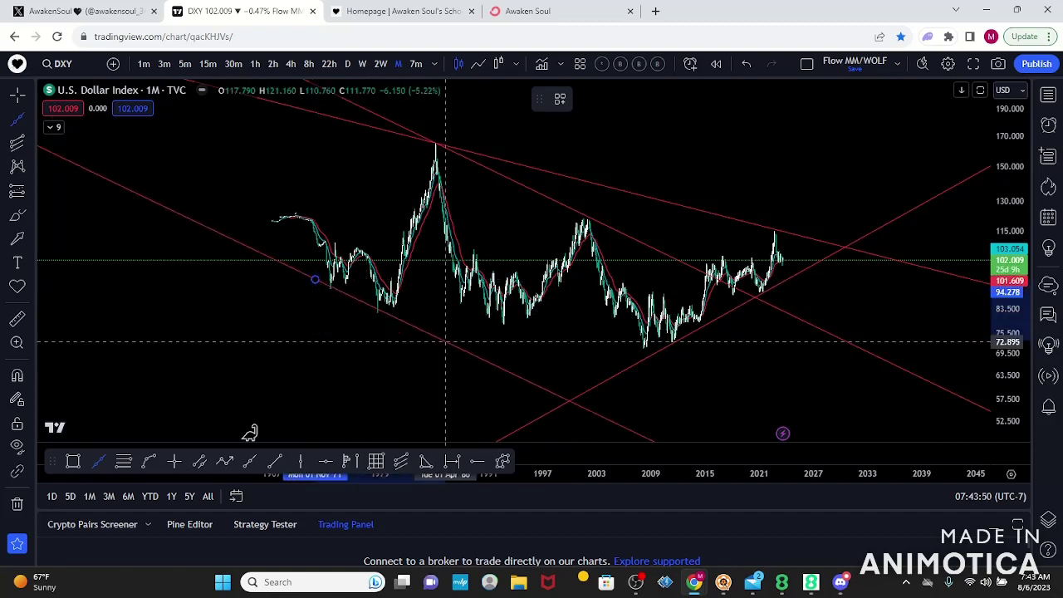
pyautogui.click(589, 344)
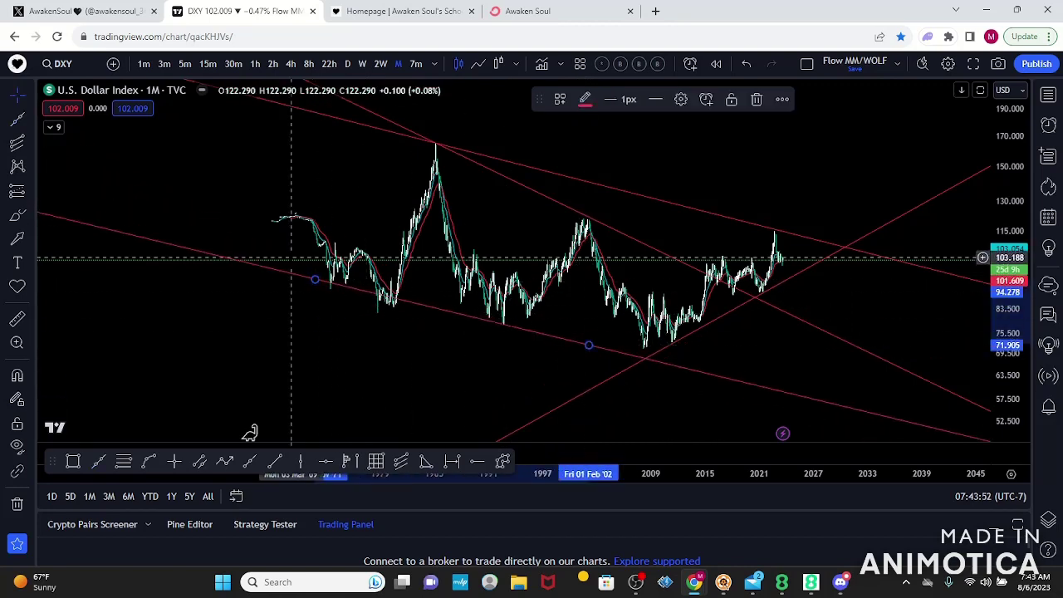
pyautogui.moveTo(315, 279)
pyautogui.mouseDown()
pyautogui.moveTo(305, 294)
pyautogui.moveTo(305, 285)
pyautogui.mouseUp()
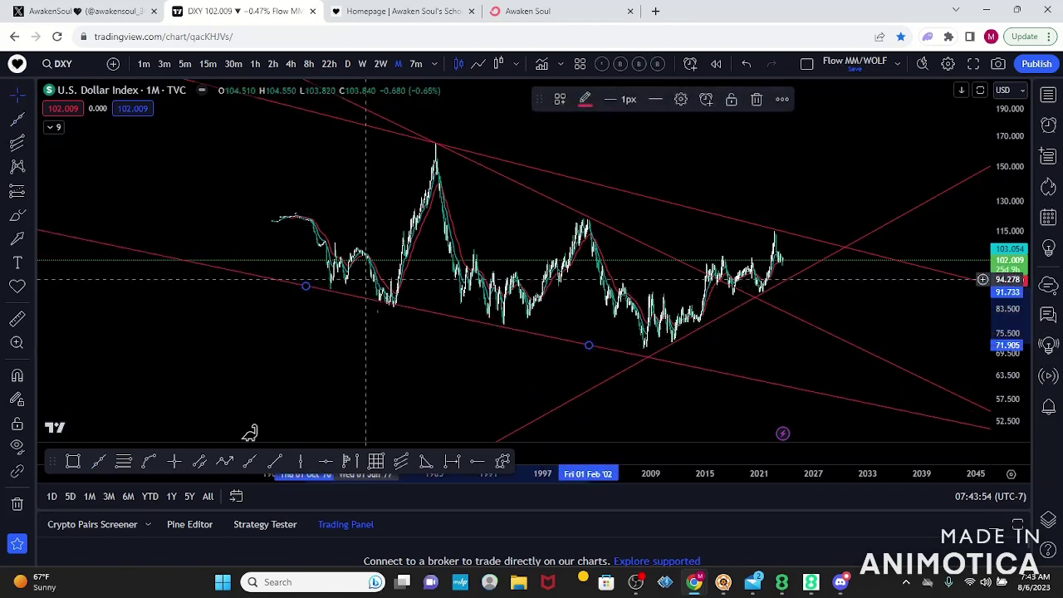
# Display the price as a line chart and realign the lower support line with the 1978 and 2008 lows
pyautogui.click(477, 63)
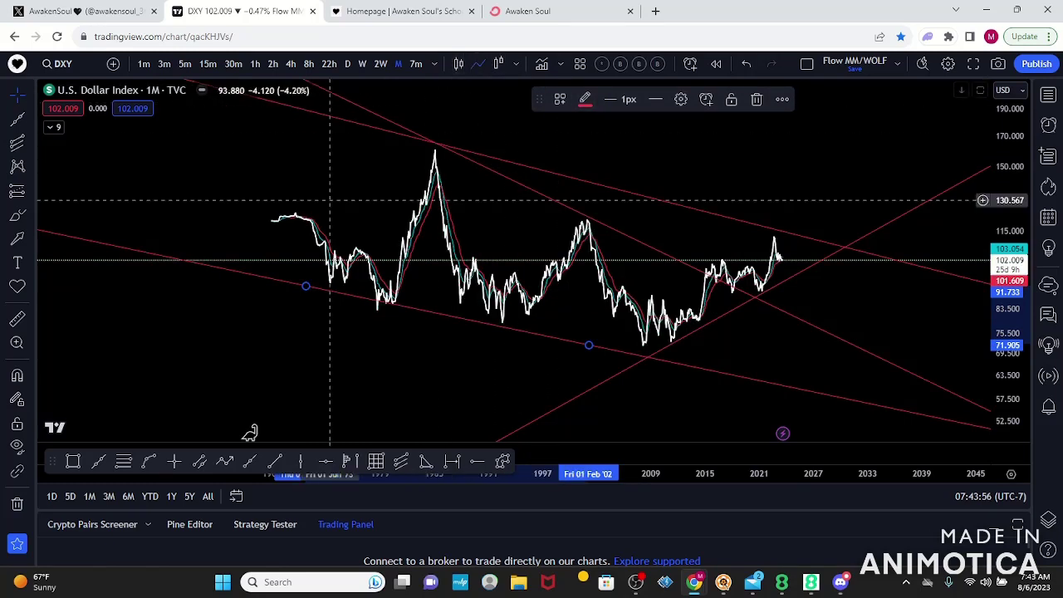
pyautogui.moveTo(307, 286); pyautogui.dragTo(363, 313)
pyautogui.moveTo(592, 347); pyautogui.dragTo(604, 340)
pyautogui.click(488, 377)
# Fill the falling wedge with a triangle whose corners are at about 173.1, 84.7 and 61.9
pyautogui.scroll(3, 488, 378)
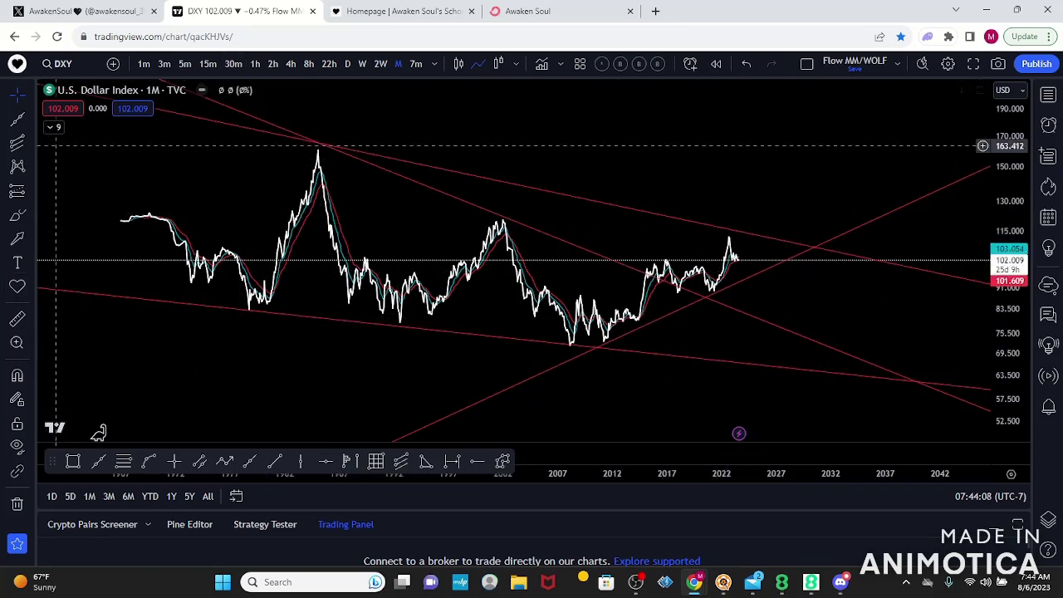
pyautogui.click(425, 460)
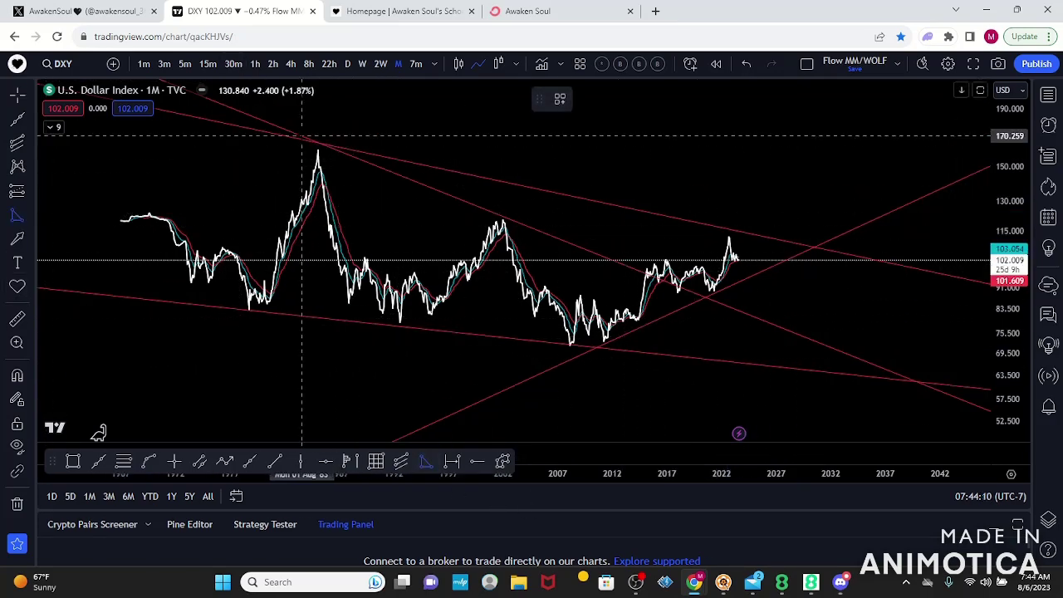
pyautogui.click(300, 132)
pyautogui.click(222, 305)
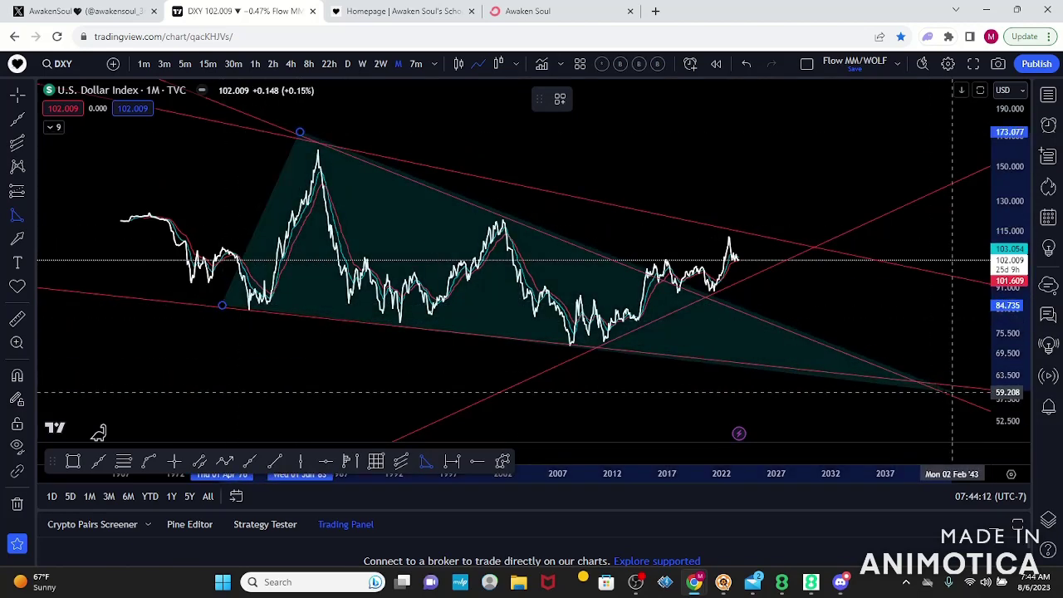
pyautogui.click(907, 381)
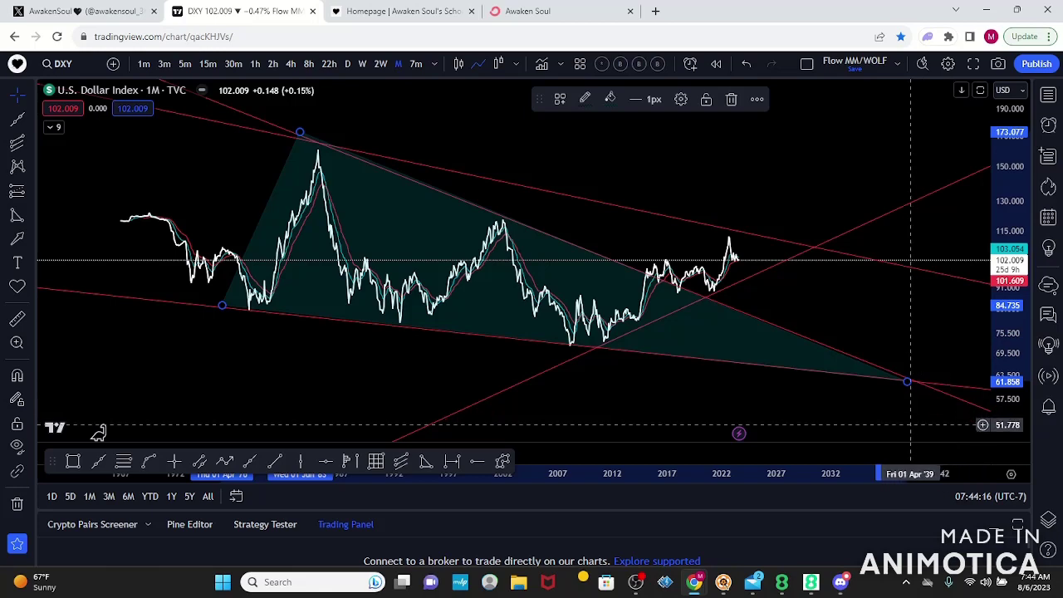
# Mark the wedge's height with a vertical line under the 1985 peak and try projecting it upward from the 2021 low
pyautogui.moveTo(804, 345); pyautogui.dragTo(758, 365)
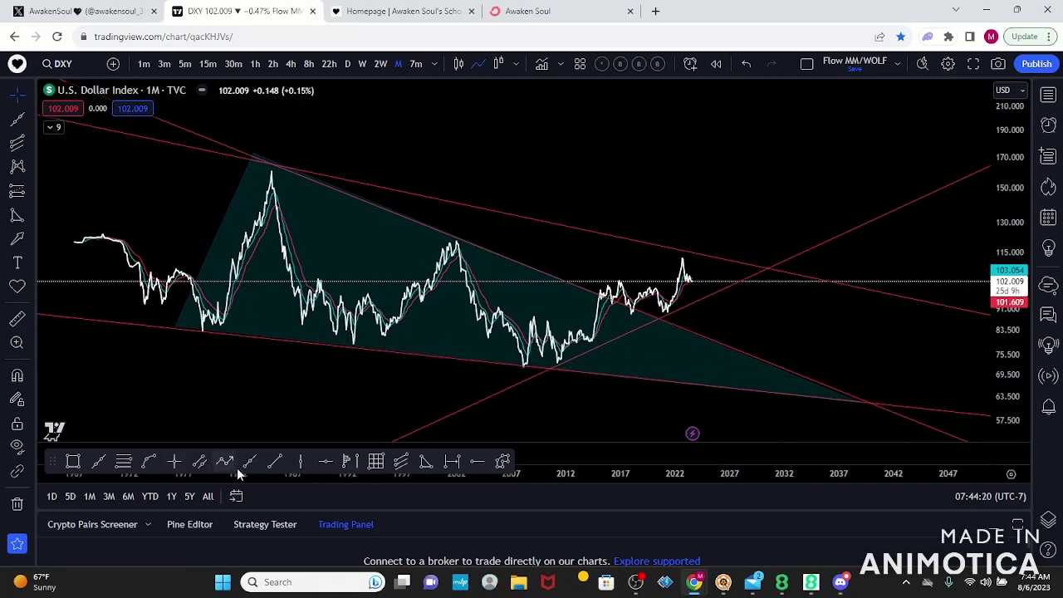
pyautogui.moveTo(274, 172)
pyautogui.mouseDown()
pyautogui.moveTo(272, 348)
pyautogui.moveTo(270, 330)
pyautogui.mouseUp()
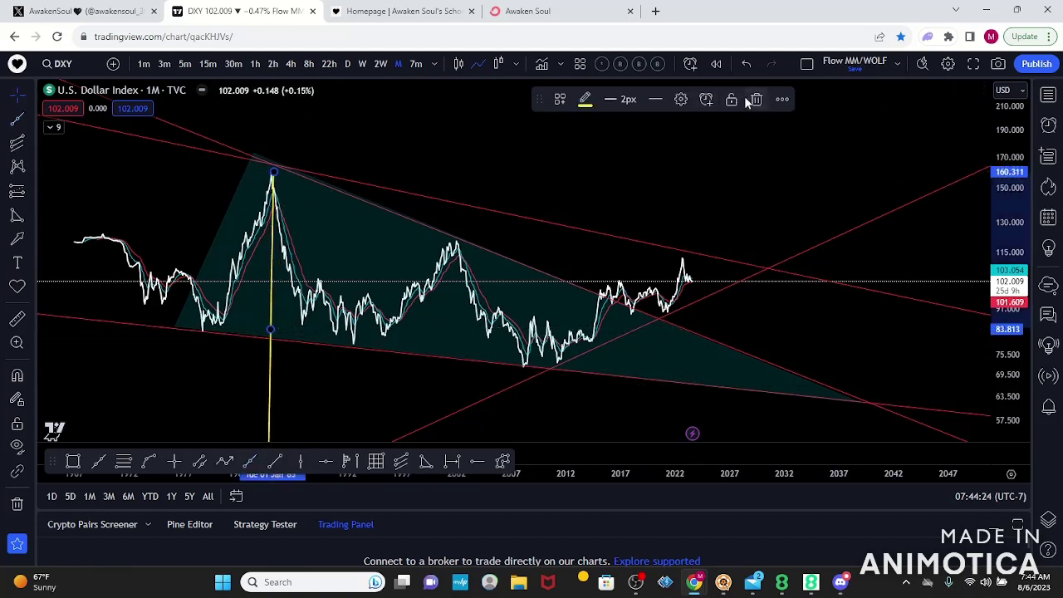
pyautogui.click(754, 98)
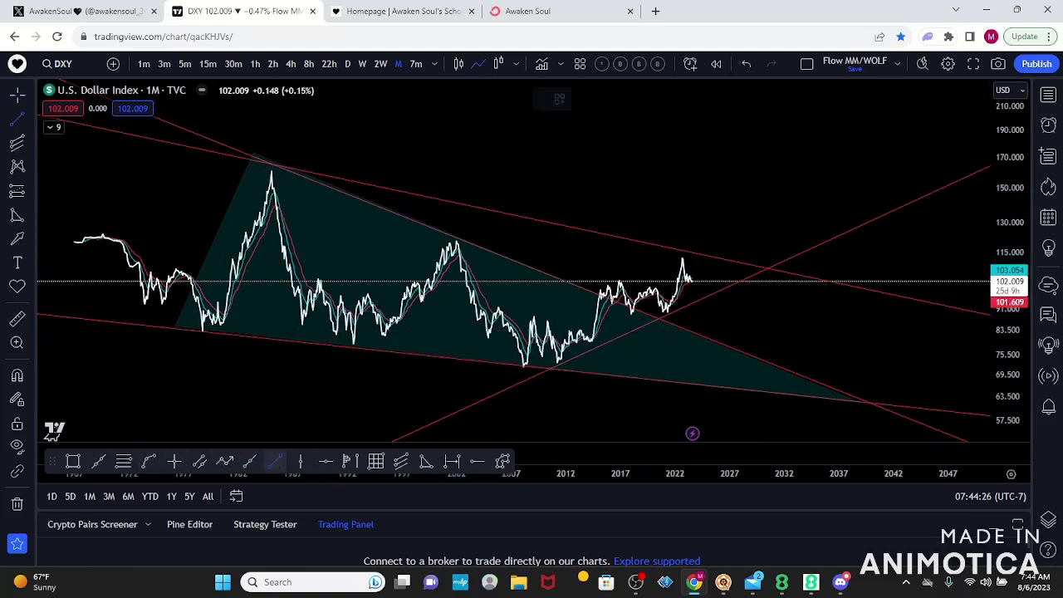
pyautogui.moveTo(270, 172)
pyautogui.mouseDown()
pyautogui.moveTo(265, 333)
pyautogui.moveTo(616, 316)
pyautogui.moveTo(670, 294)
pyautogui.moveTo(660, 302)
pyautogui.mouseUp()
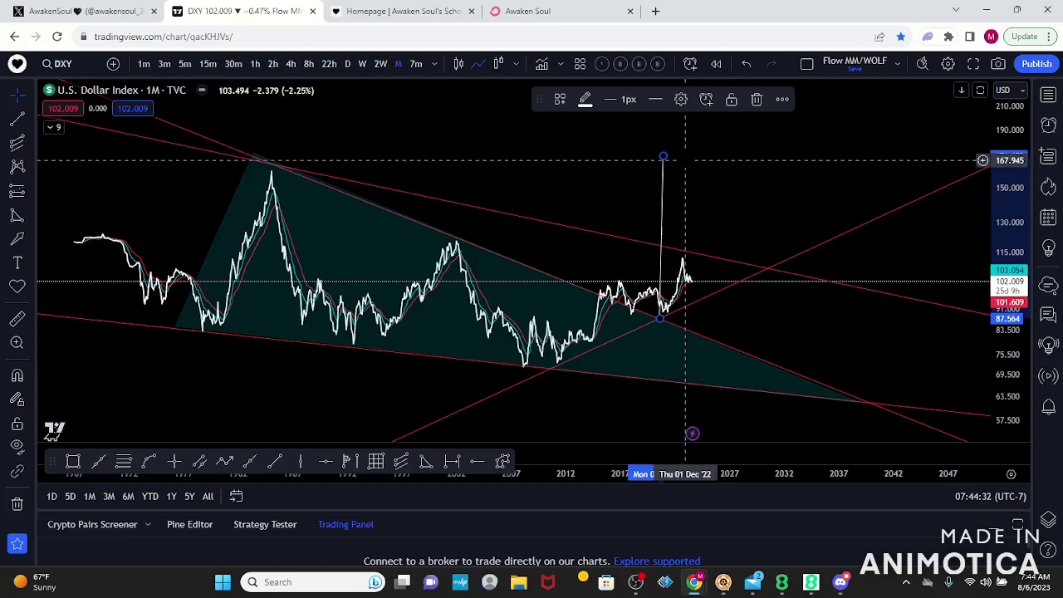
pyautogui.click(748, 64)
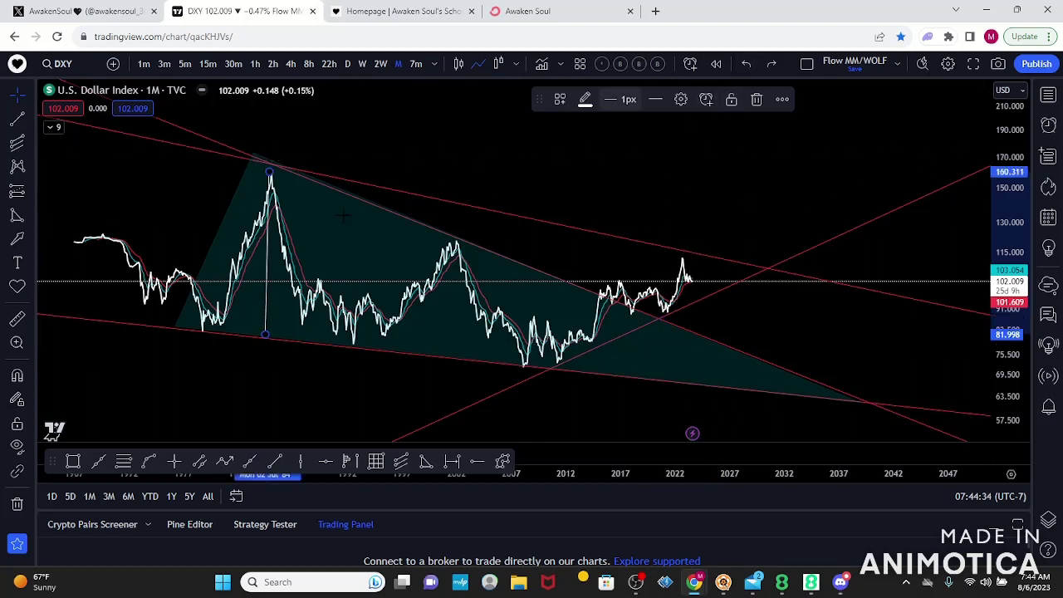
# Delete the wedge triangle and the vertical height line under the 1985 peak
pyautogui.click(238, 212)
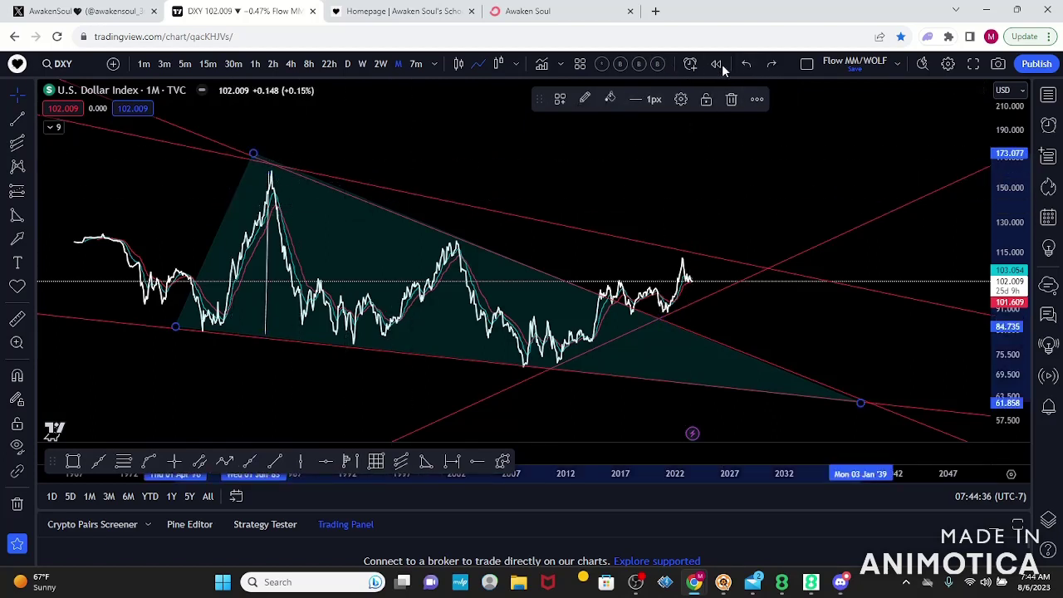
pyautogui.click(733, 98)
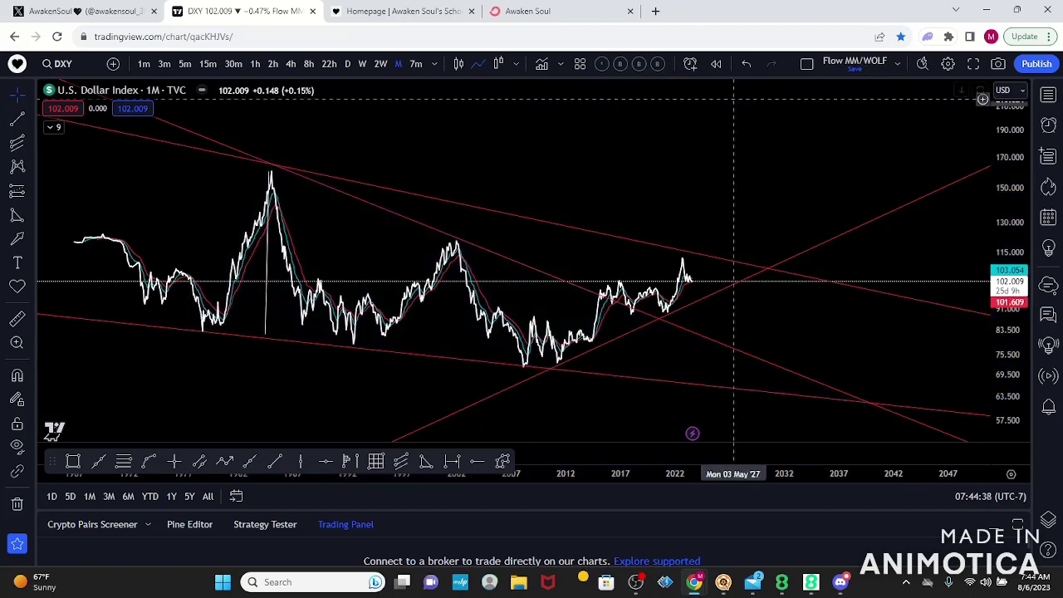
pyautogui.click(262, 309)
pyautogui.click(732, 98)
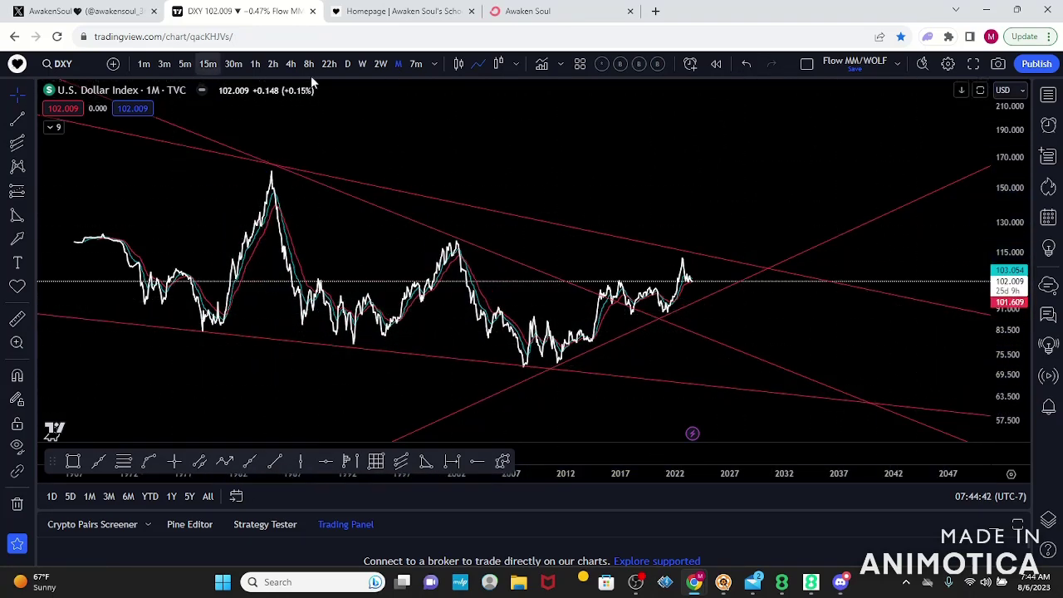
# Display the price as candles again, focused on the 2022 to 2023 monthly price action
pyautogui.click(459, 65)
pyautogui.moveTo(768, 309); pyautogui.dragTo(861, 297)
pyautogui.scroll(4, 145, 432)
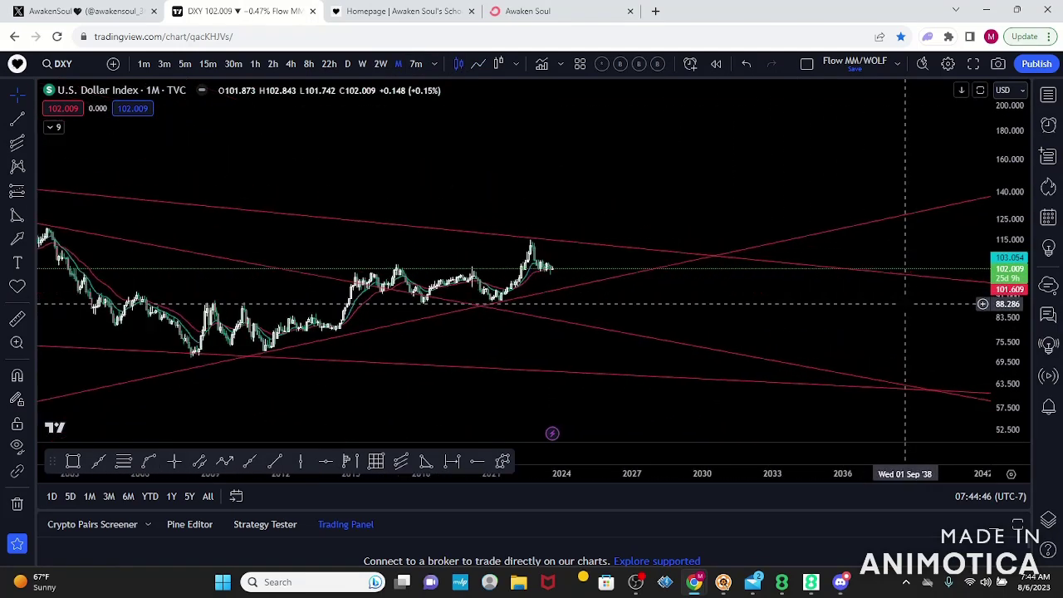
pyautogui.moveTo(1000, 372); pyautogui.dragTo(998, 253)
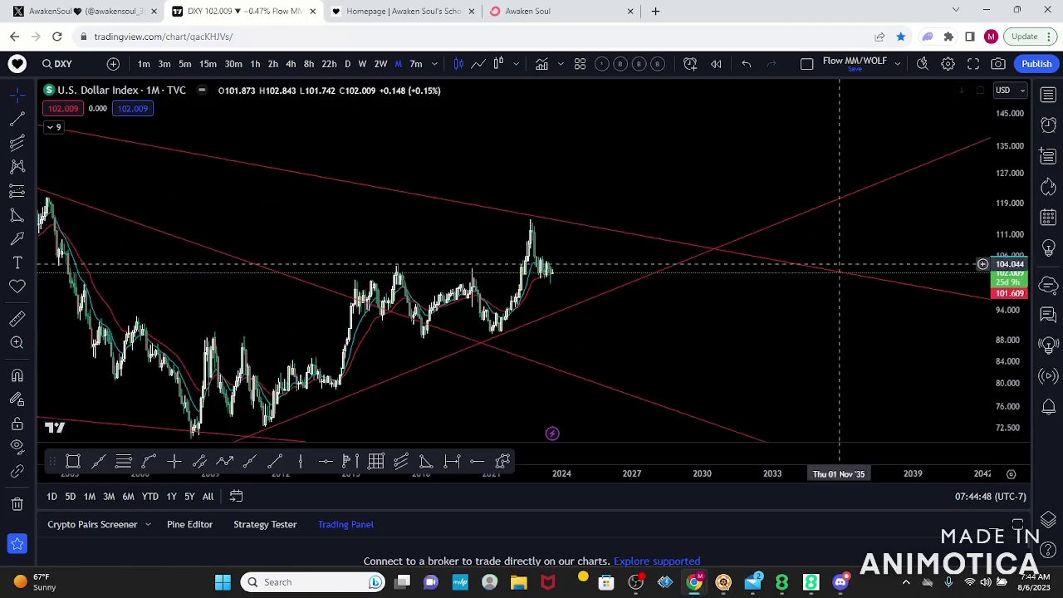
pyautogui.scroll(5, 896, 308)
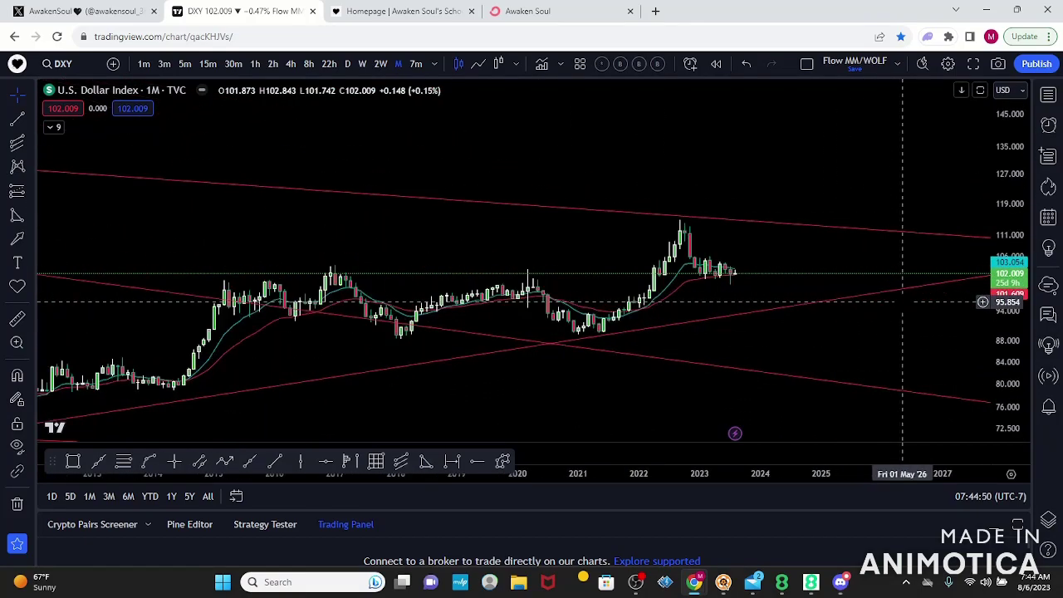
pyautogui.moveTo(1008, 390); pyautogui.dragTo(1008, 166)
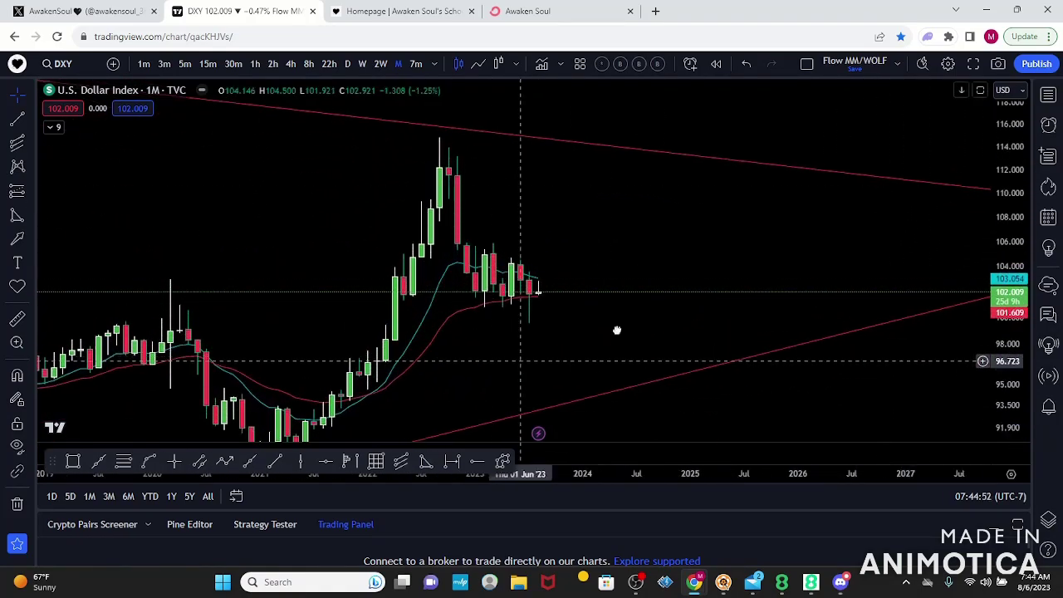
pyautogui.moveTo(536, 355); pyautogui.dragTo(826, 267)
pyautogui.scroll(3, 836, 264)
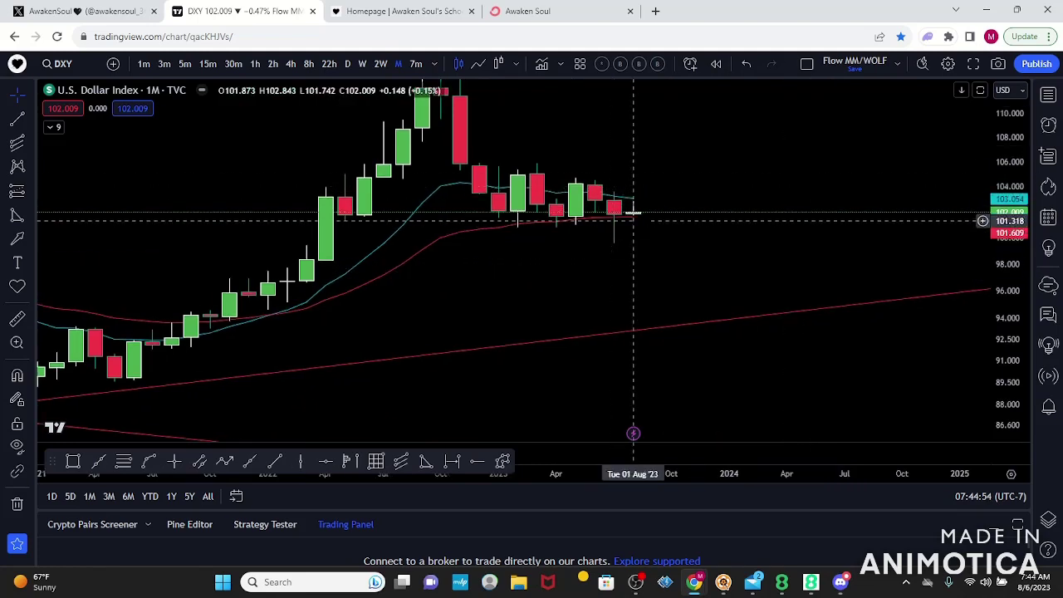
# Draw two red horizontal levels around the July 2023 candle, one at 103.723 and one at its low at 99.627
pyautogui.click(324, 462)
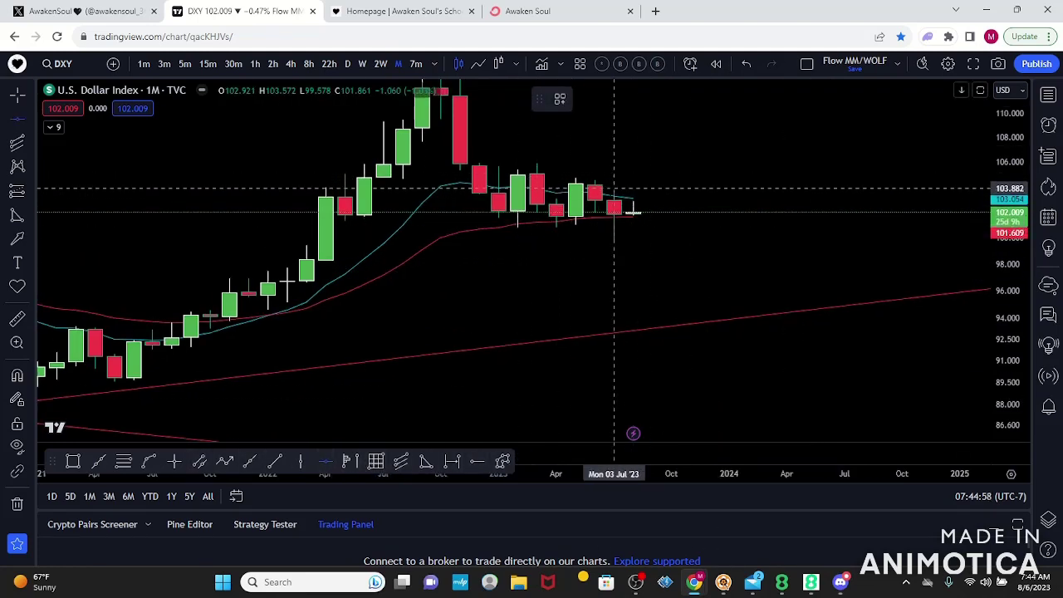
pyautogui.click(614, 195)
pyautogui.click(584, 99)
pyautogui.click(590, 139)
pyautogui.click(18, 120)
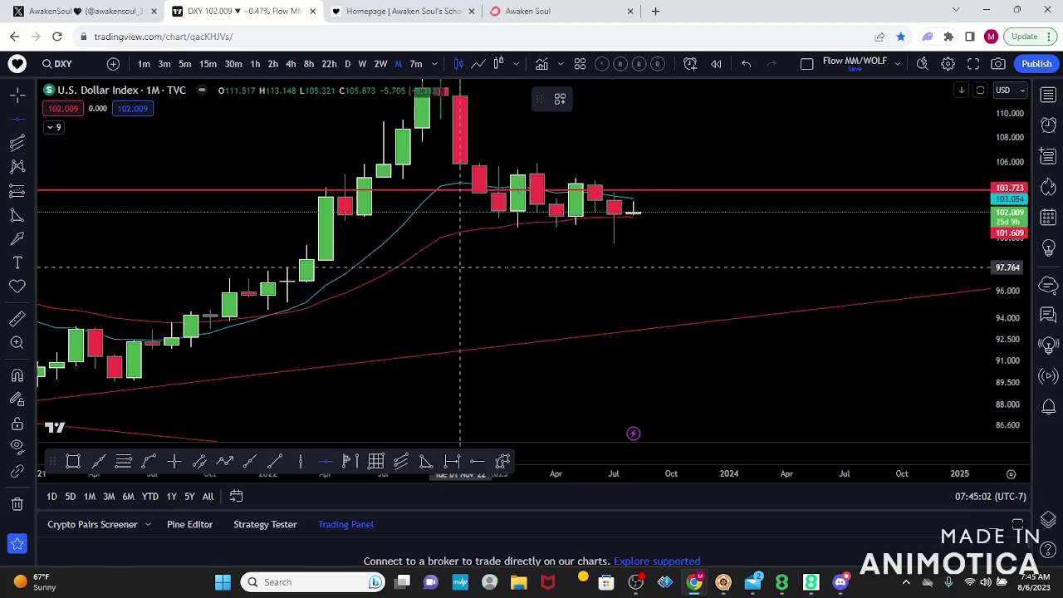
pyautogui.click(619, 242)
pyautogui.scroll(-5, 830, 249)
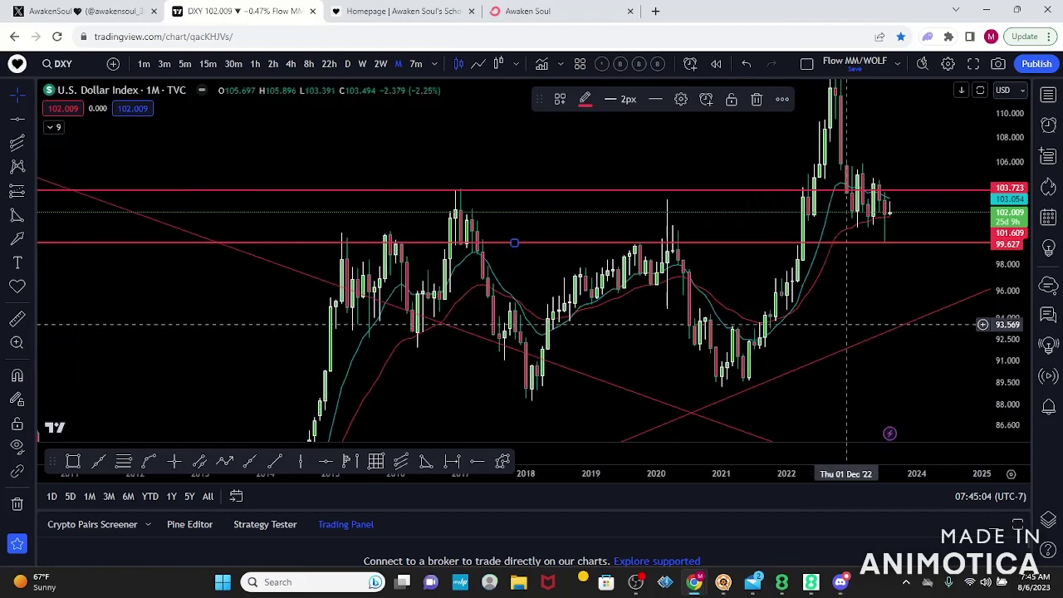
pyautogui.scroll(-6, 939, 349)
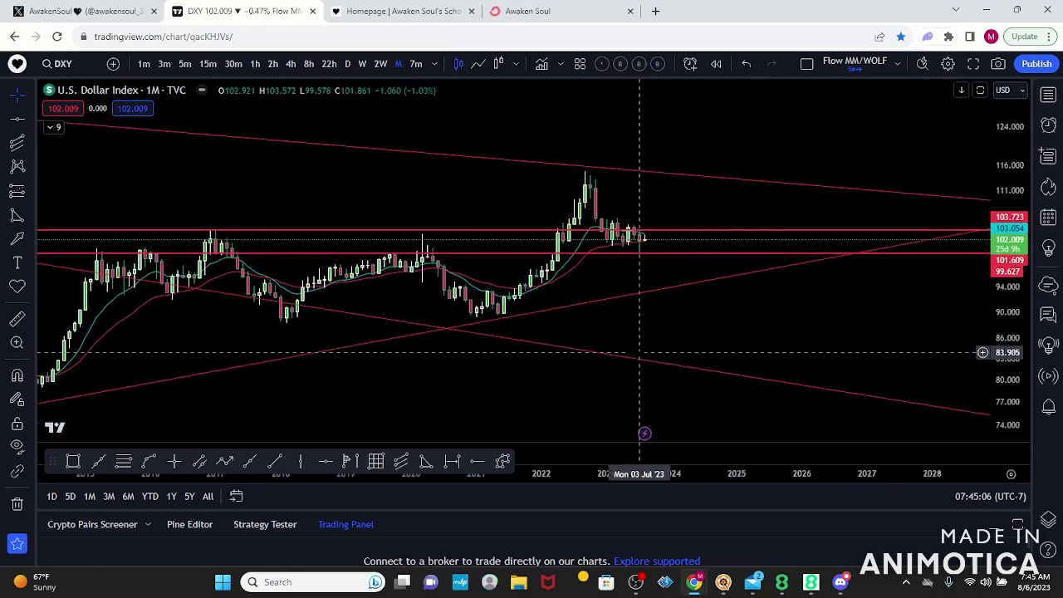
# Examine the Dollar Index's long-term price history against the trendlines on the weekly and monthly charts
pyautogui.scroll(-2, 636, 352)
pyautogui.moveTo(1015, 288); pyautogui.dragTo(1014, 337)
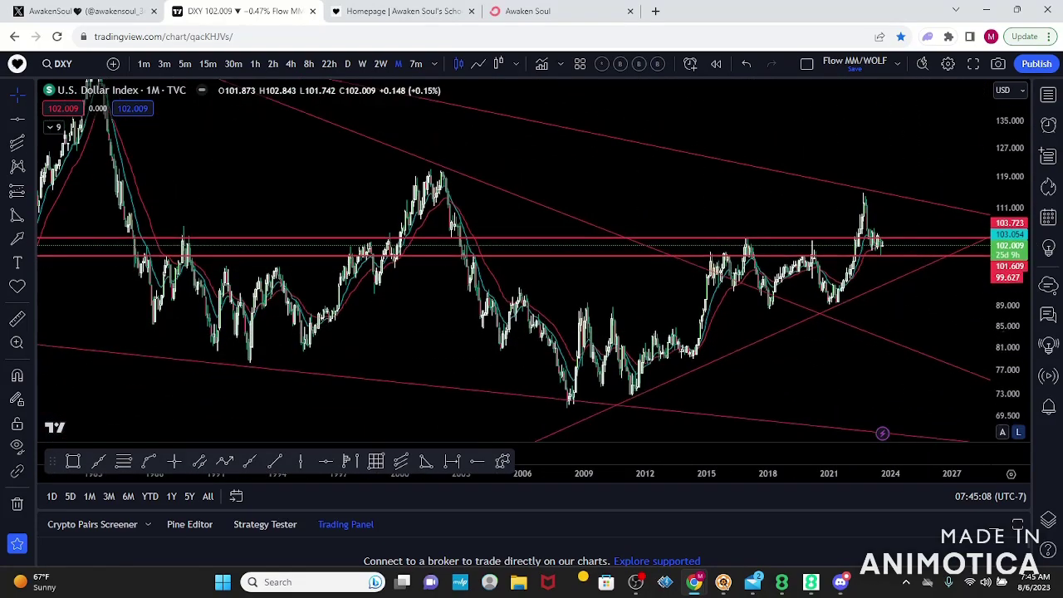
pyautogui.moveTo(835, 359); pyautogui.dragTo(730, 384)
pyautogui.scroll(-4, 730, 383)
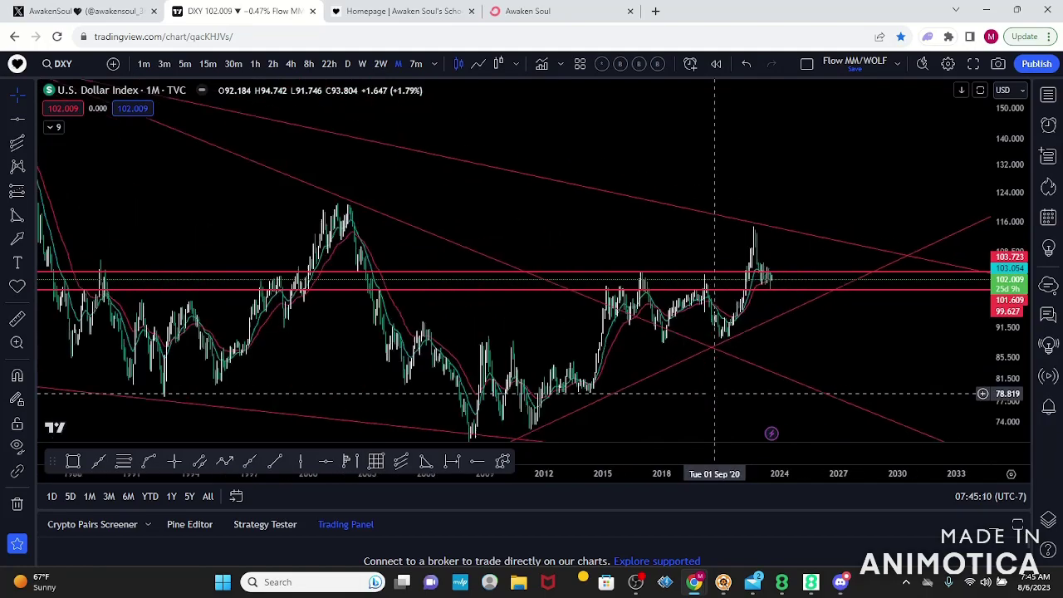
pyautogui.click(364, 66)
pyautogui.scroll(-5, 760, 287)
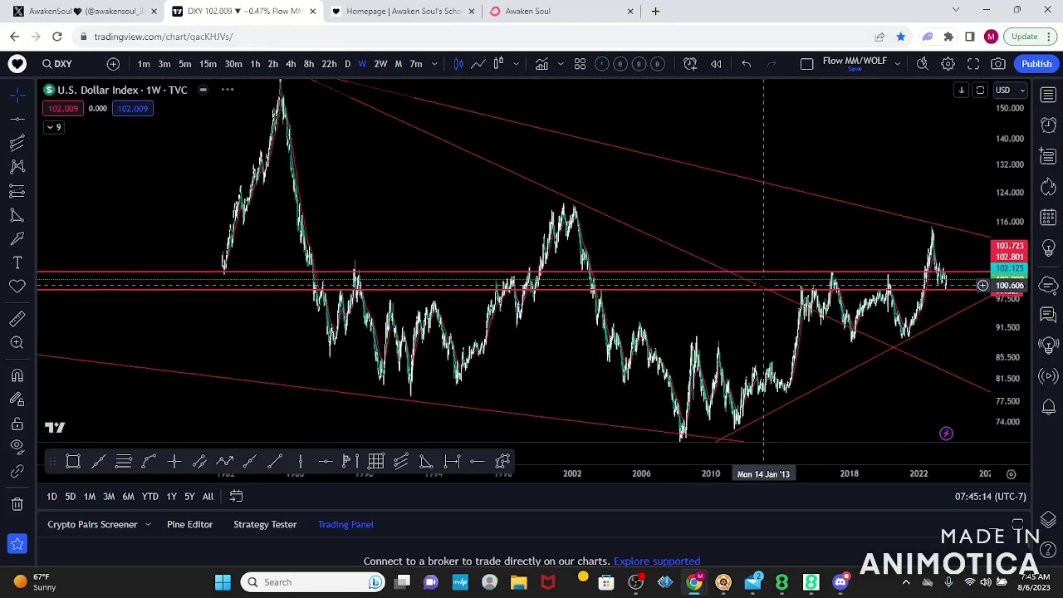
pyautogui.moveTo(731, 324); pyautogui.dragTo(509, 266)
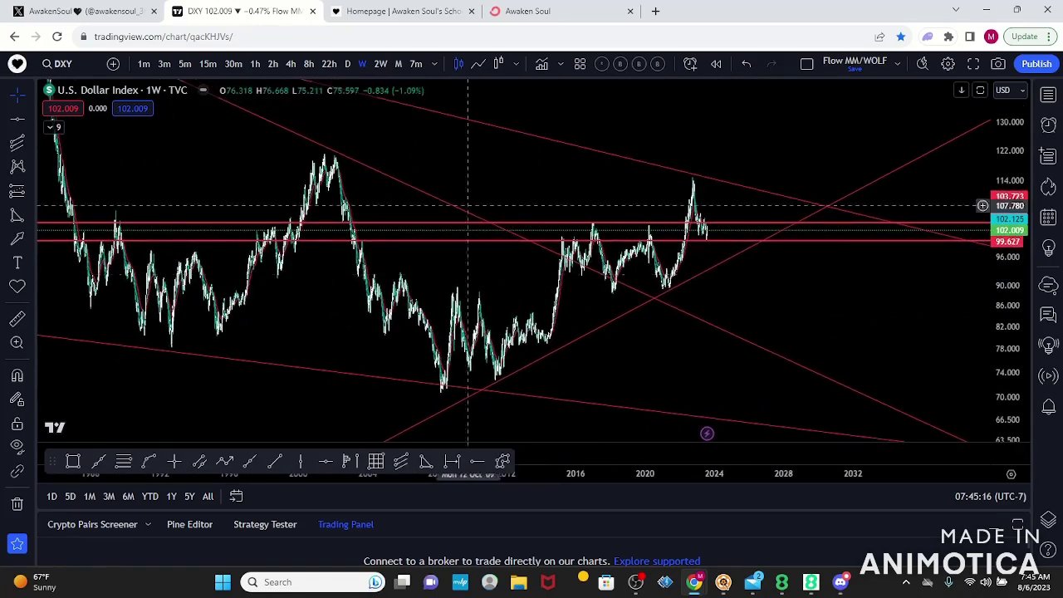
pyautogui.click(397, 64)
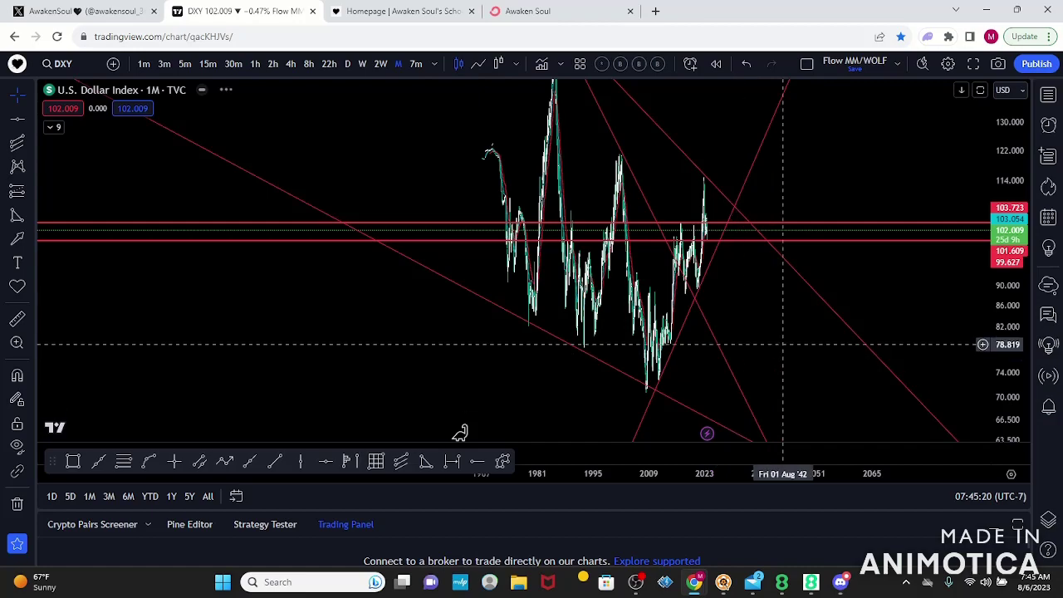
pyautogui.scroll(5, 925, 365)
pyautogui.moveTo(937, 360); pyautogui.dragTo(990, 279)
pyautogui.scroll(-5, 990, 279)
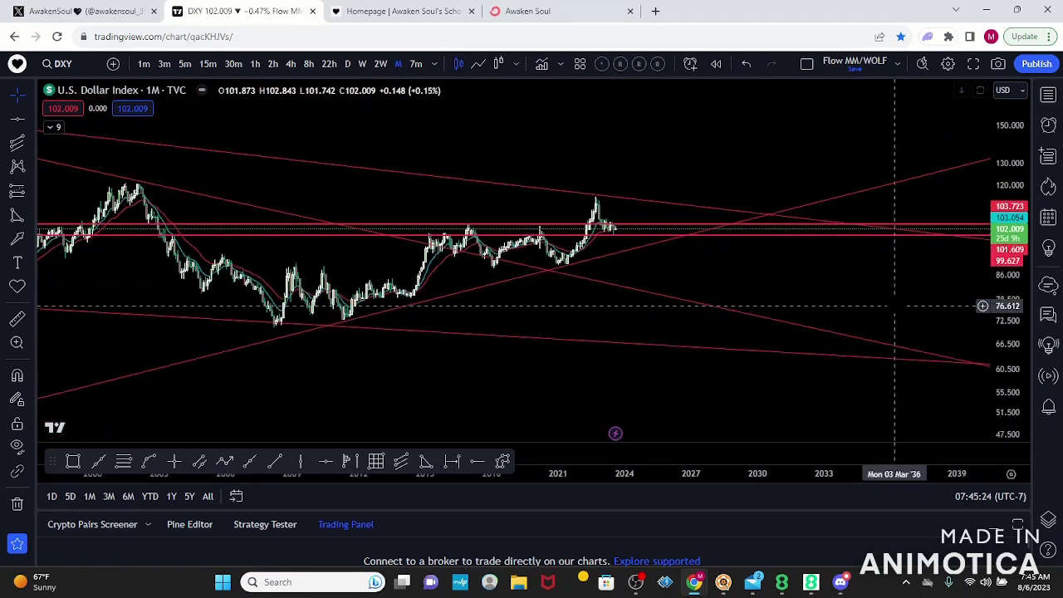
# Place cross lines on the monthly chart at 108.803 in February 2008 and at 144.550 in August 1992
pyautogui.moveTo(869, 285); pyautogui.dragTo(674, 333)
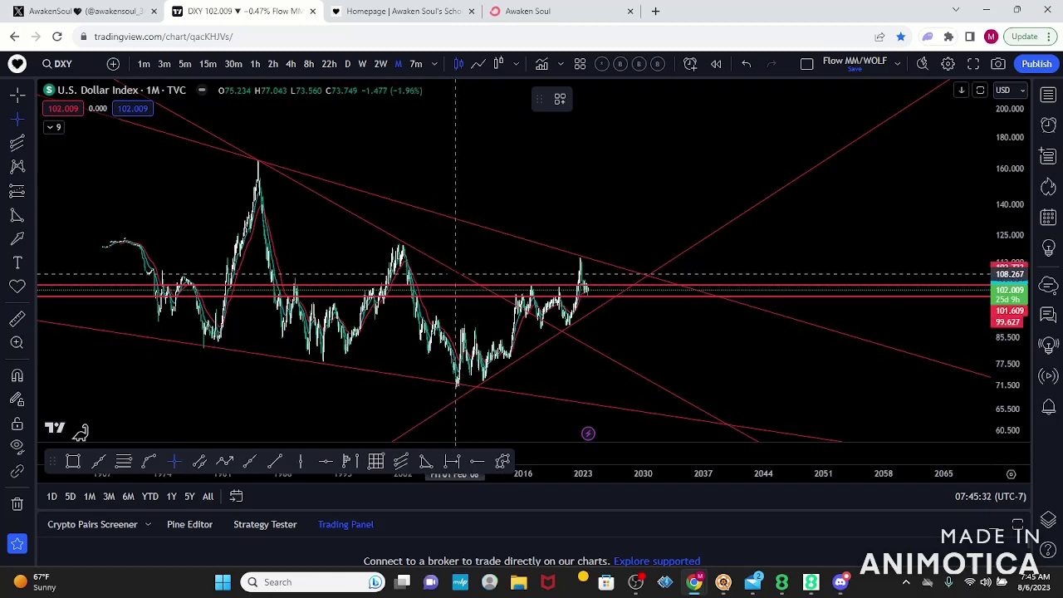
pyautogui.click(454, 272)
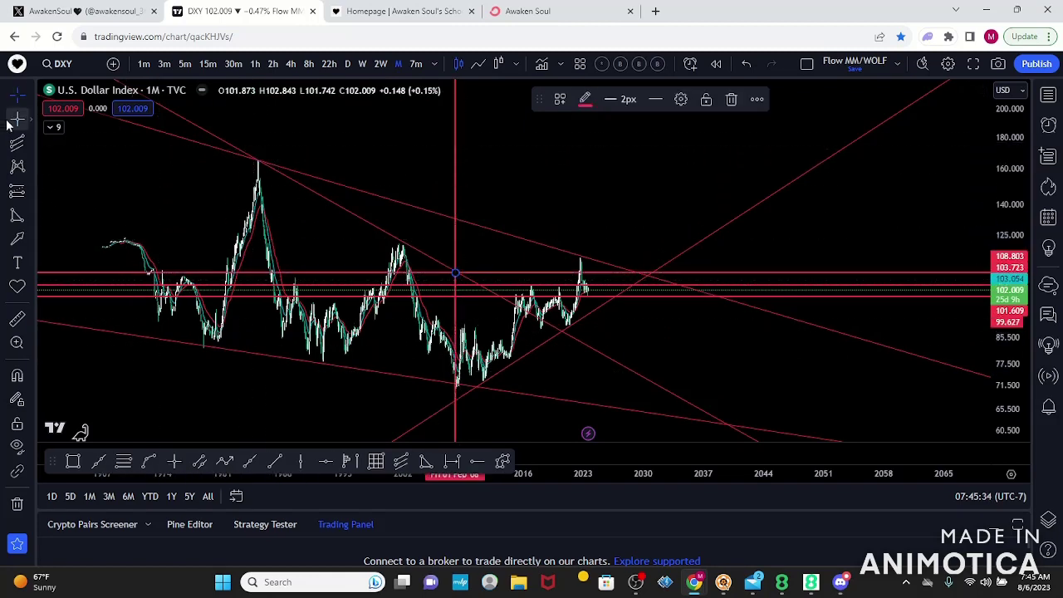
pyautogui.click(323, 196)
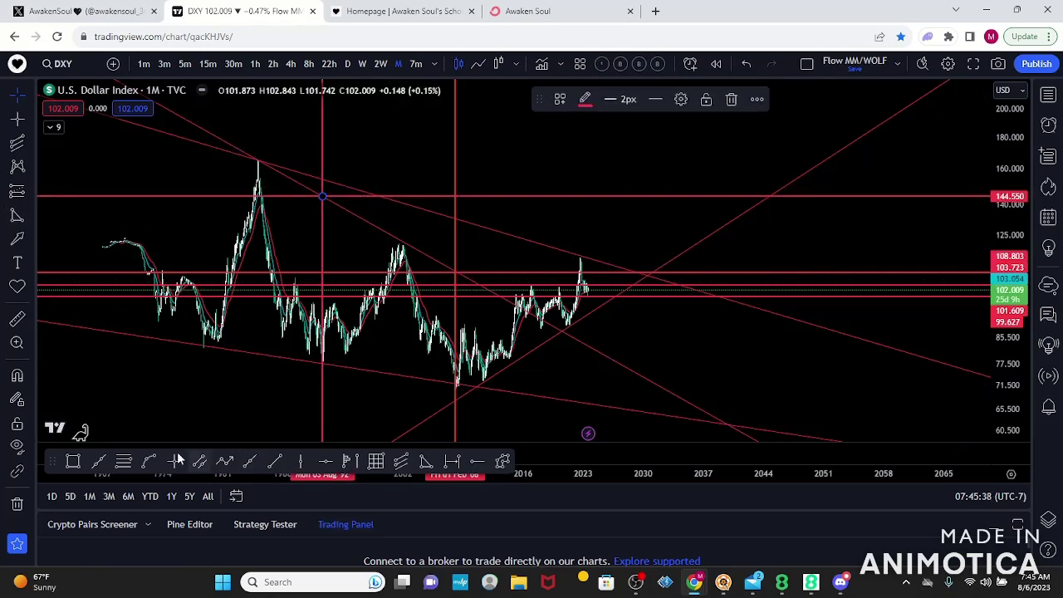
# Mark the 144.550 and 108.803 levels with small shaded rectangles in the empty area from about 2040 onward
pyautogui.click(72, 463)
pyautogui.click(730, 186)
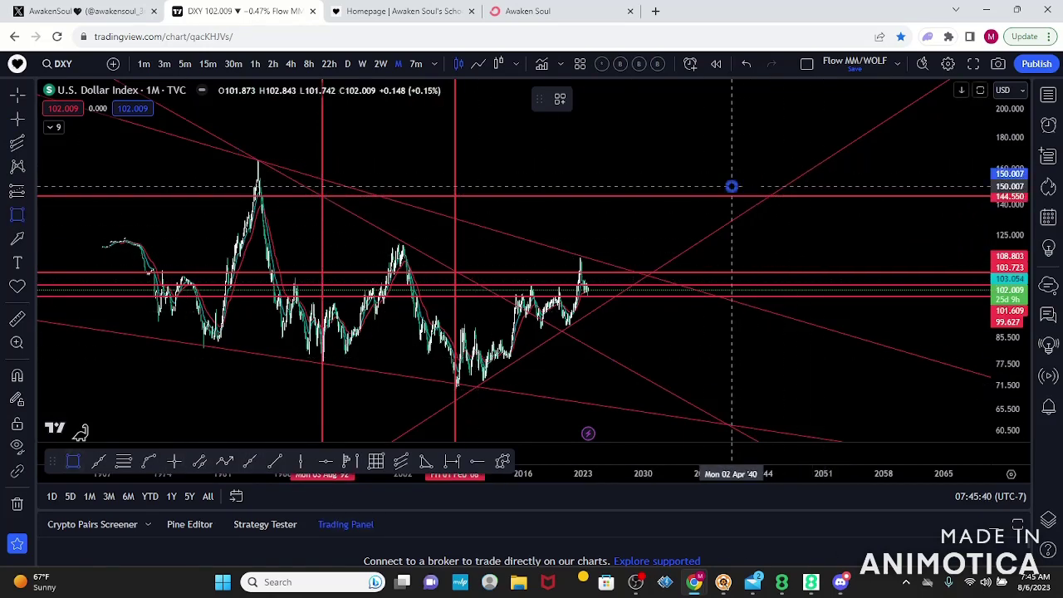
pyautogui.click(879, 202)
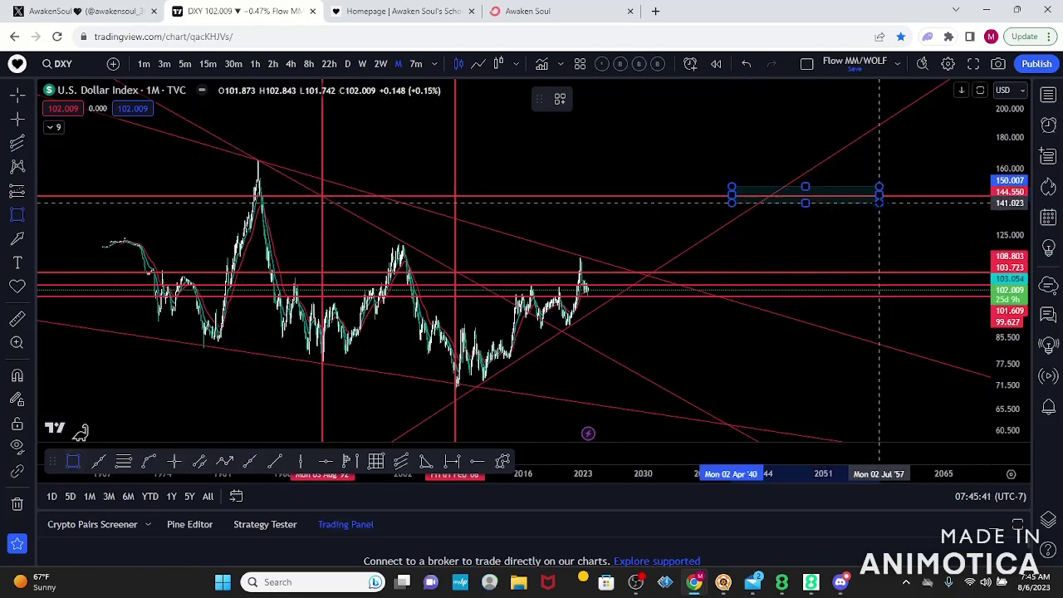
pyautogui.click(20, 215)
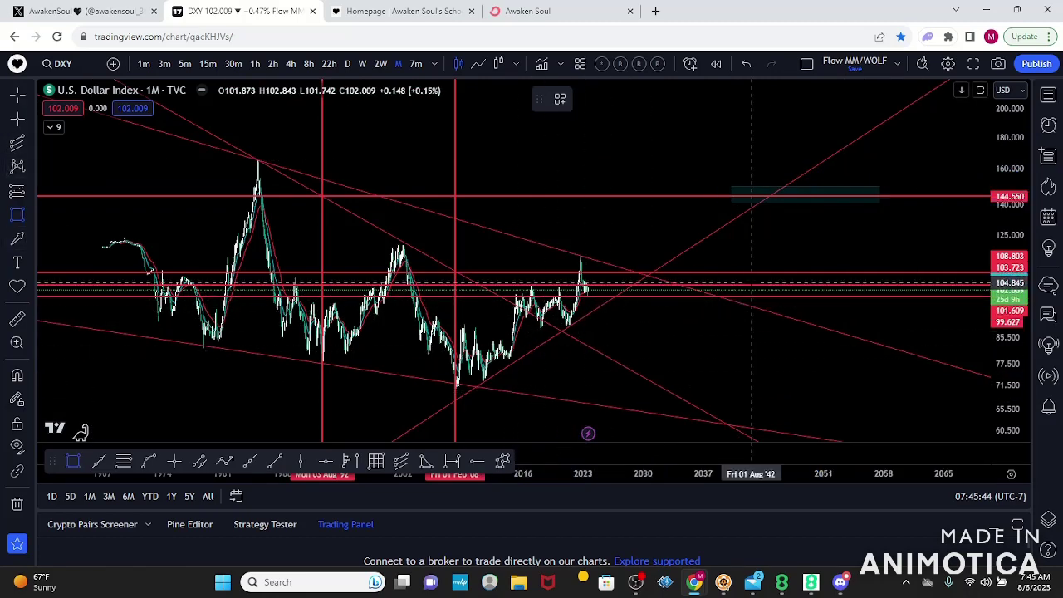
pyautogui.click(739, 270)
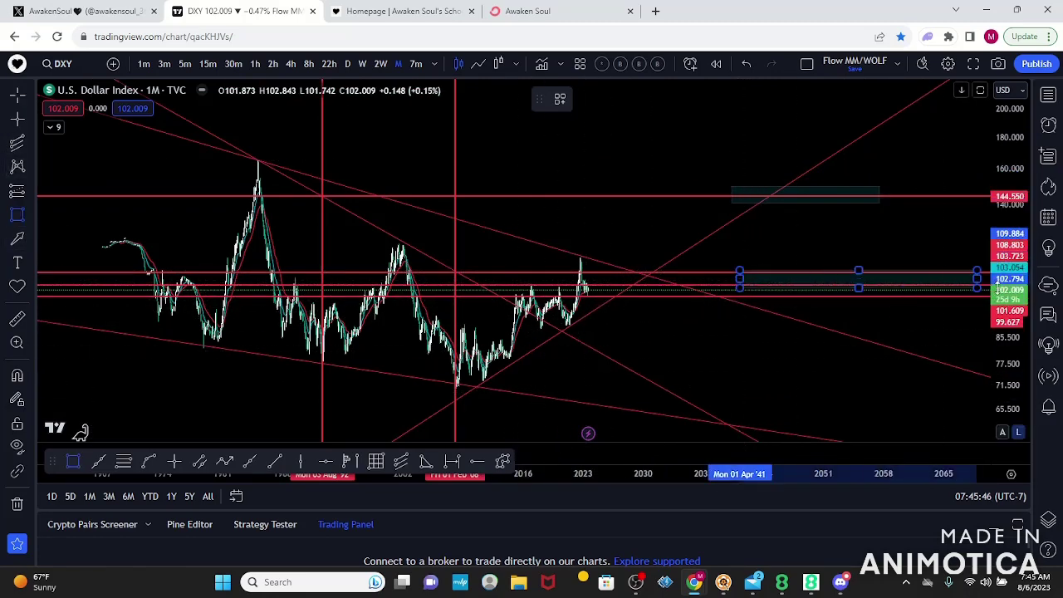
pyautogui.click(885, 278)
pyautogui.click(844, 242)
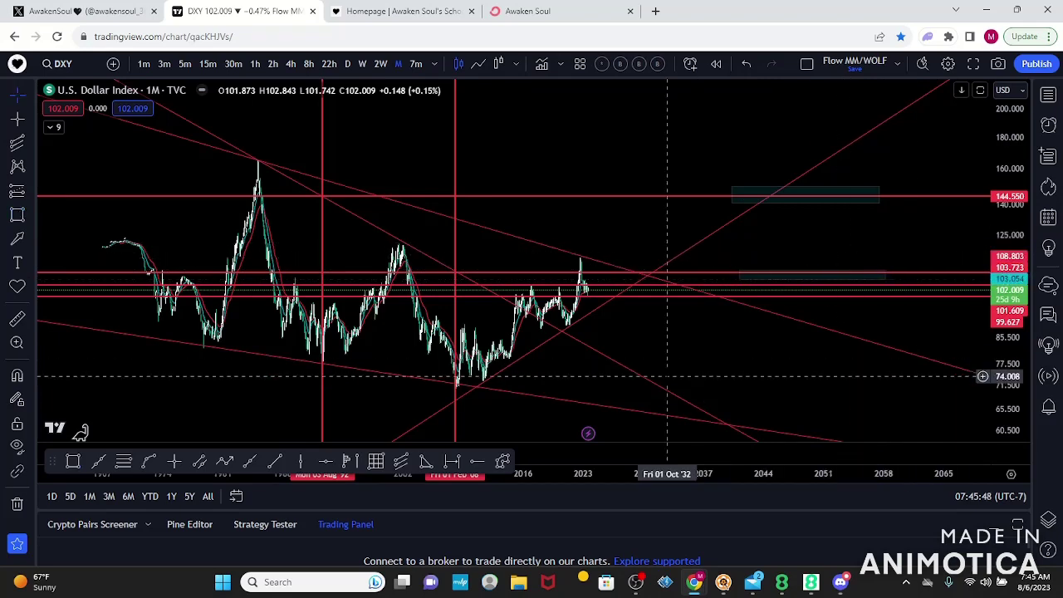
# Place a cross line at 91.300 in August 2022 and mark that level with a small rectangle in the future area
pyautogui.moveTo(724, 368); pyautogui.dragTo(863, 357)
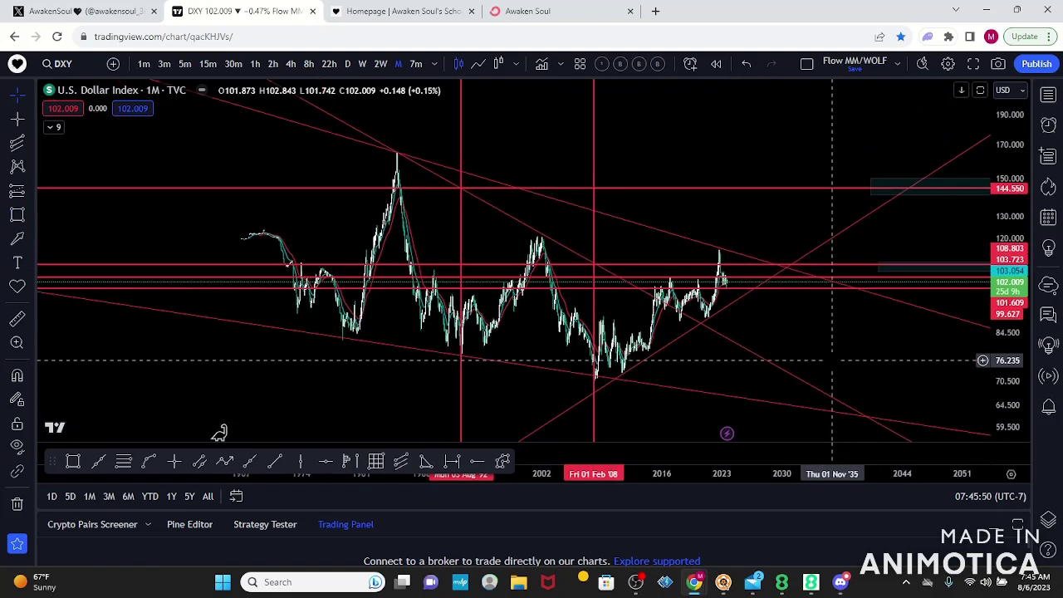
pyautogui.moveTo(811, 360); pyautogui.dragTo(627, 357)
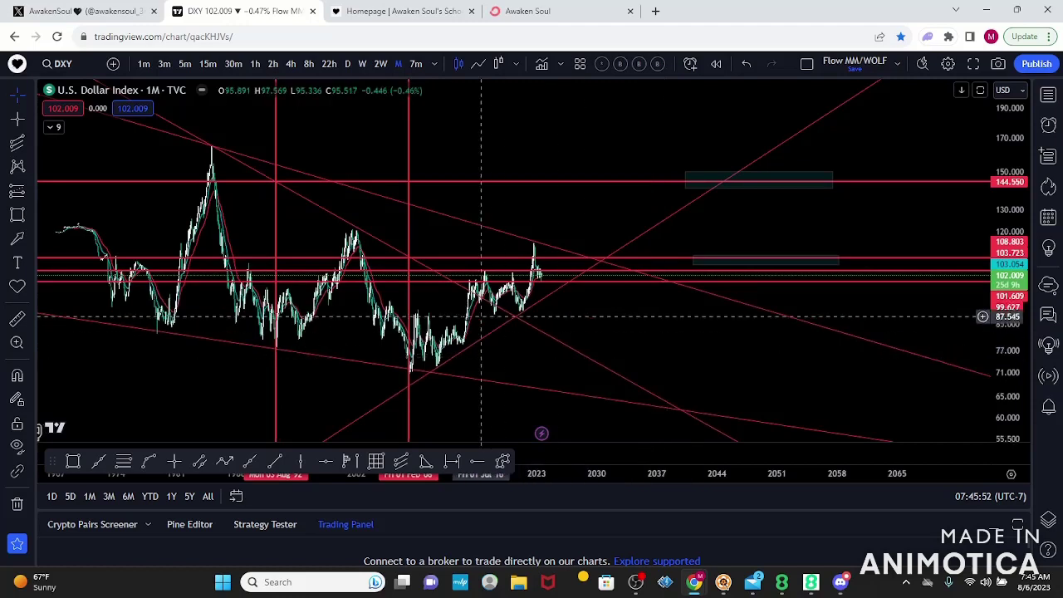
pyautogui.click(17, 119)
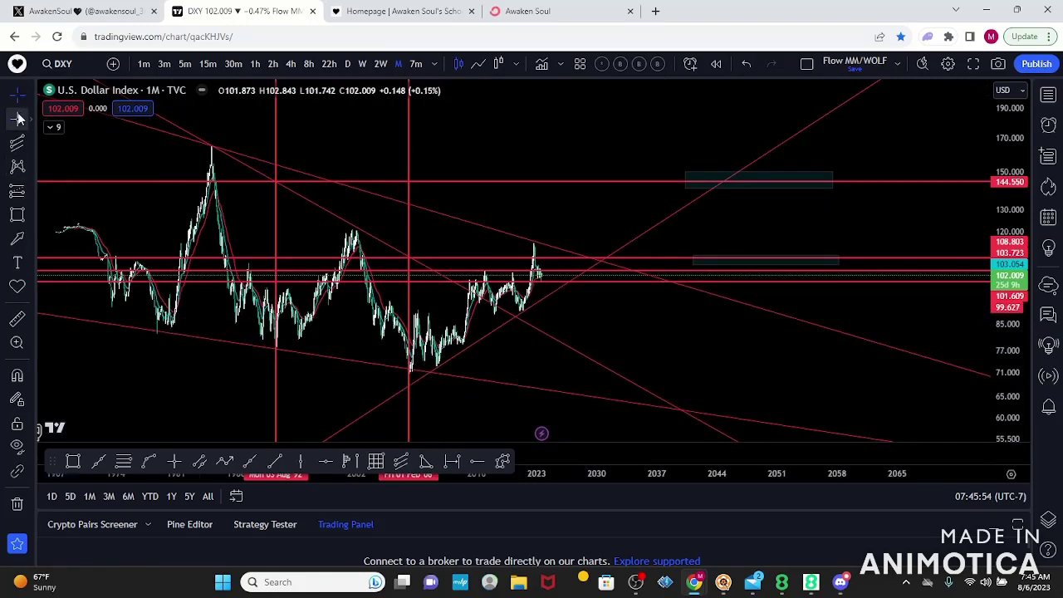
pyautogui.click(533, 307)
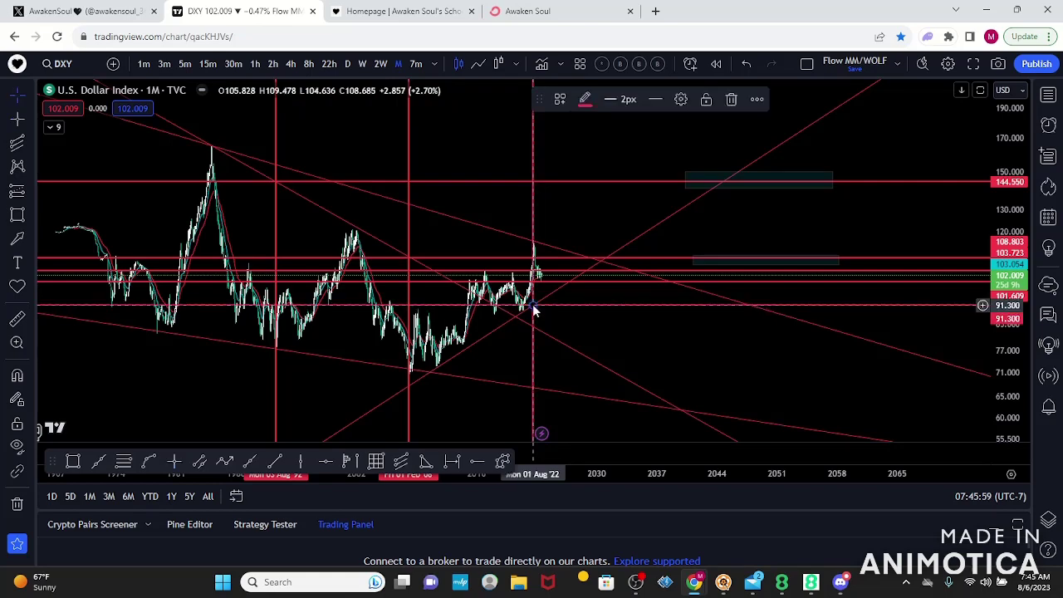
pyautogui.click(17, 214)
pyautogui.moveTo(716, 299)
pyautogui.mouseDown()
pyautogui.moveTo(968, 320)
pyautogui.moveTo(851, 313)
pyautogui.mouseUp()
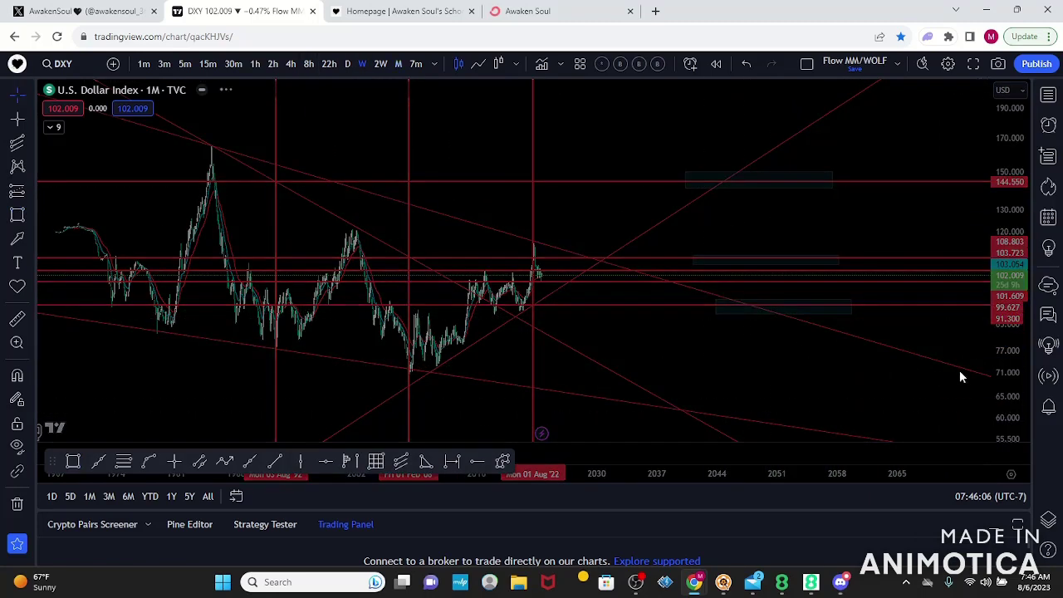
# Show the index on the weekly interval, focused on the price action from about 2014 to 2023
pyautogui.moveTo(1006, 383); pyautogui.dragTo(981, 55)
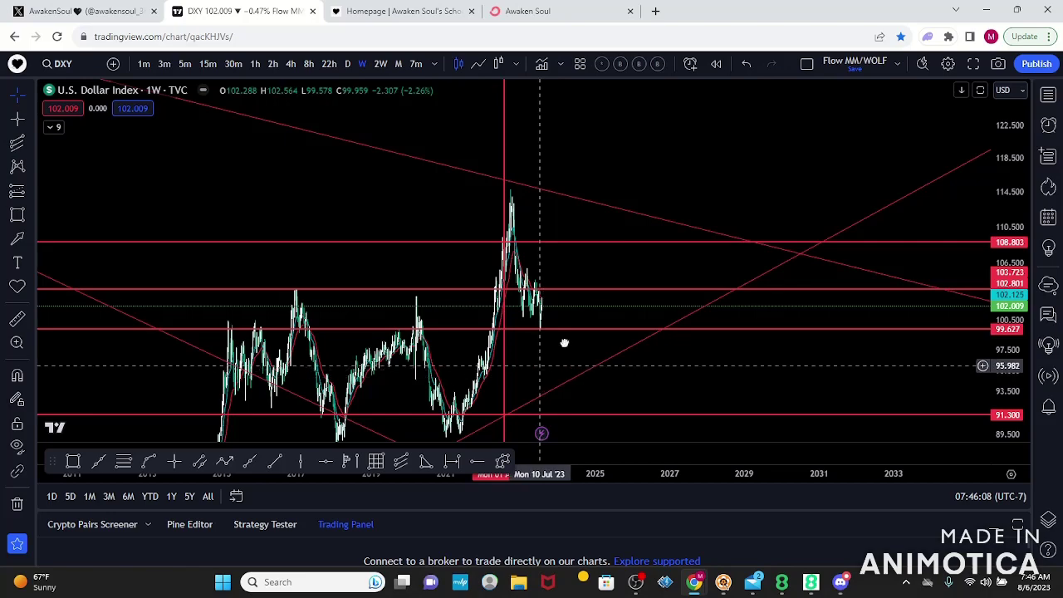
pyautogui.scroll(5, 610, 329)
pyautogui.moveTo(802, 329); pyautogui.dragTo(803, 387)
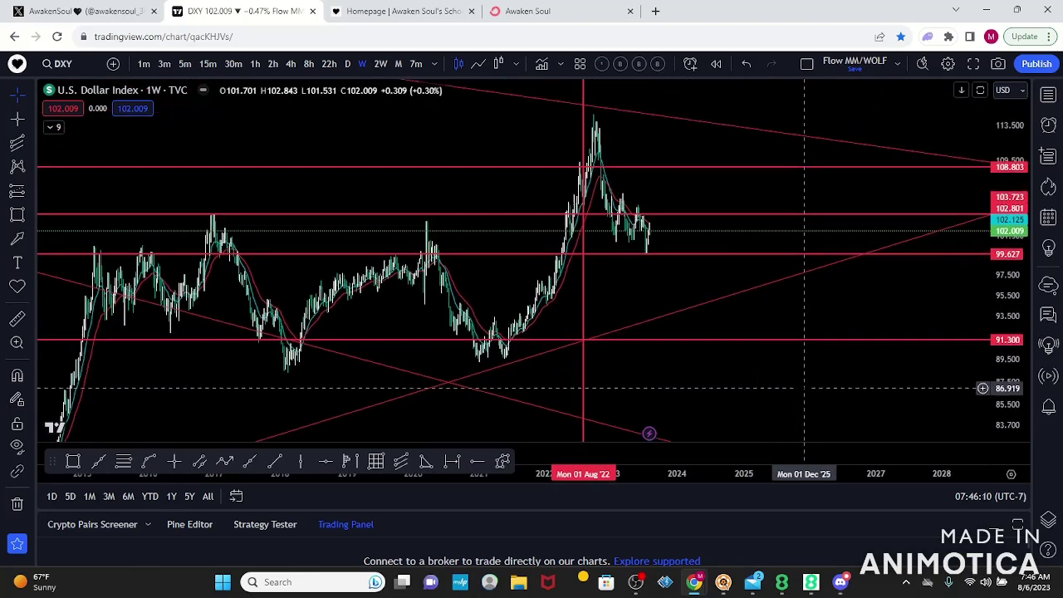
pyautogui.moveTo(1012, 236); pyautogui.dragTo(1006, 328)
pyautogui.scroll(-4, 873, 274)
pyautogui.moveTo(897, 368); pyautogui.dragTo(734, 385)
# Draw a large rectangle around the weekly price action from about March 2014 to November 2025, between about 119.1 and 86.3
pyautogui.click(73, 461)
pyautogui.moveTo(196, 158)
pyautogui.mouseDown()
pyautogui.moveTo(233, 182)
pyautogui.moveTo(676, 344)
pyautogui.moveTo(702, 366)
pyautogui.mouseUp()
pyautogui.click(771, 386)
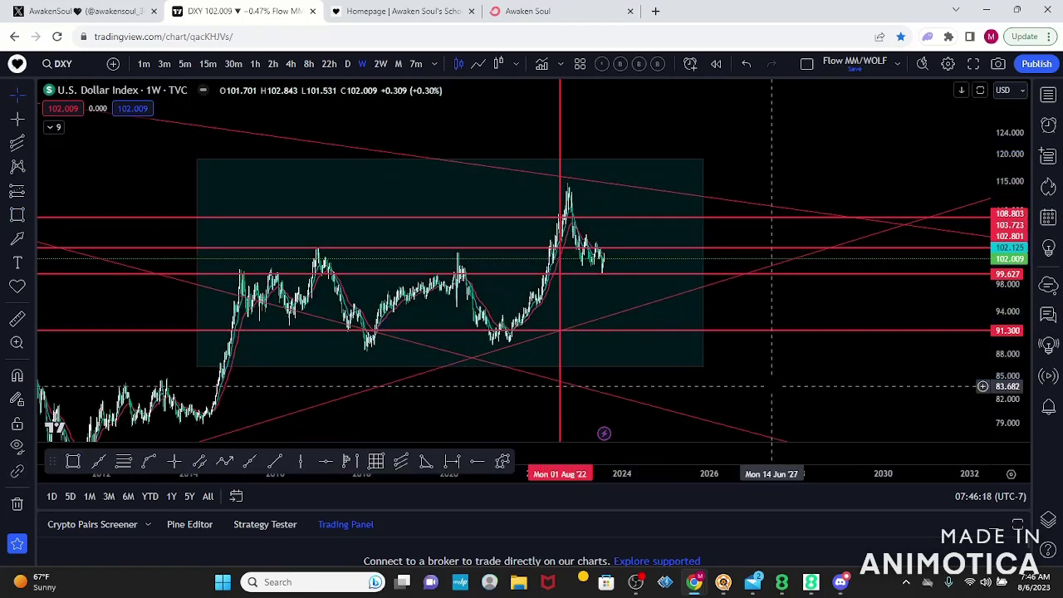
# Switch to the X profile, look through its pinned and recent chart posts, and return to the Dollar Index chart
pyautogui.click(108, 11)
pyautogui.scroll(-6, 458, 368)
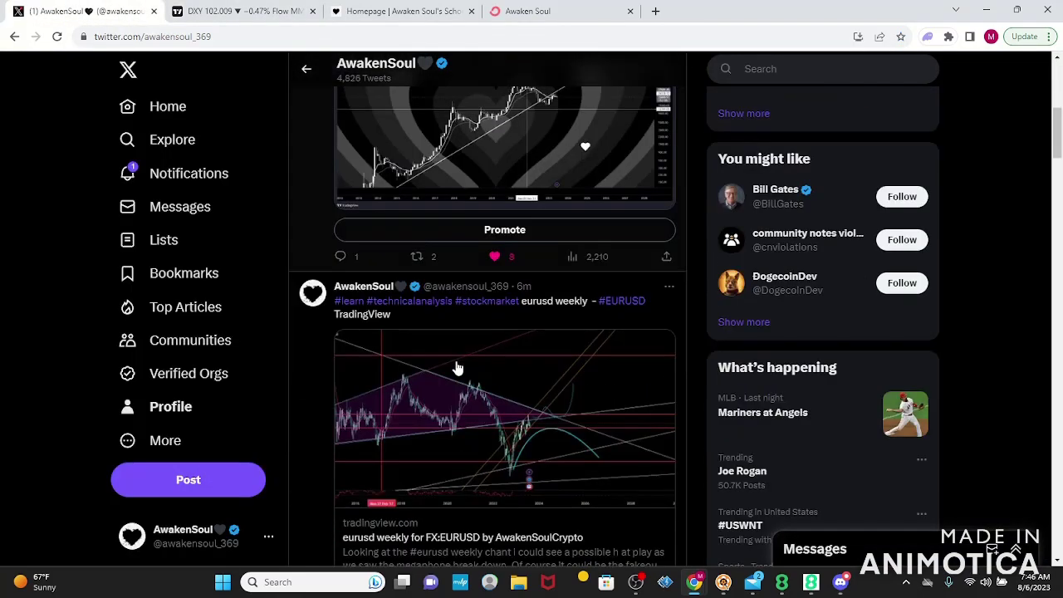
pyautogui.scroll(3, 457, 367)
pyautogui.scroll(3, 458, 368)
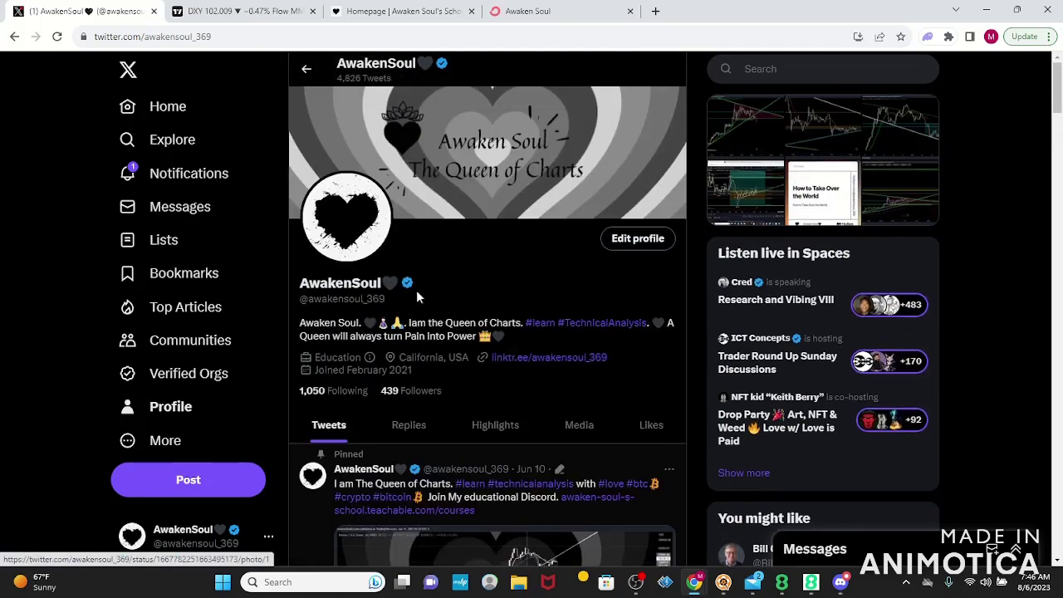
pyautogui.scroll(-8, 408, 315)
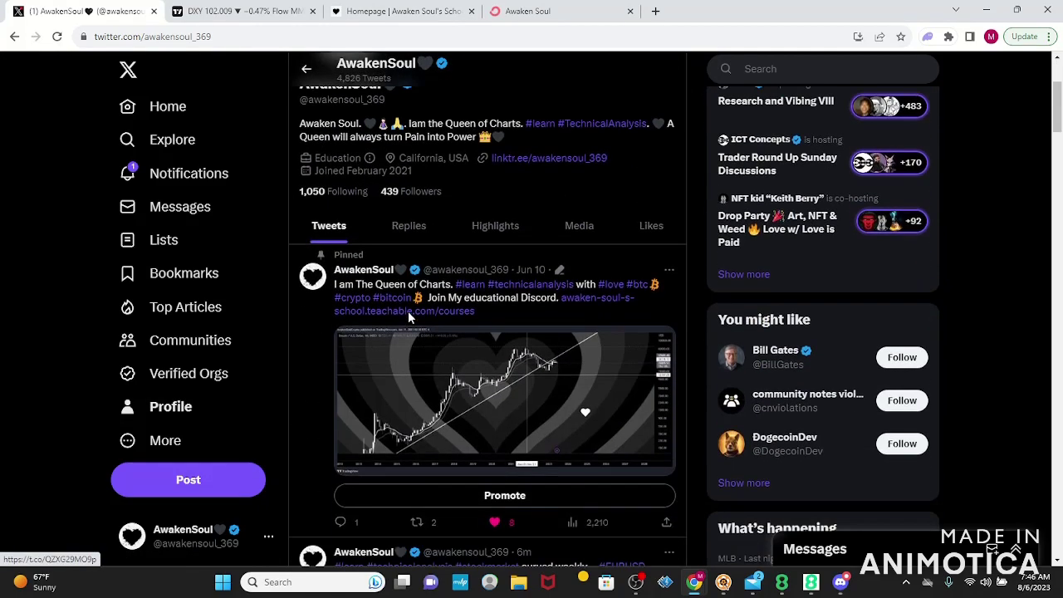
pyautogui.scroll(-3, 408, 318)
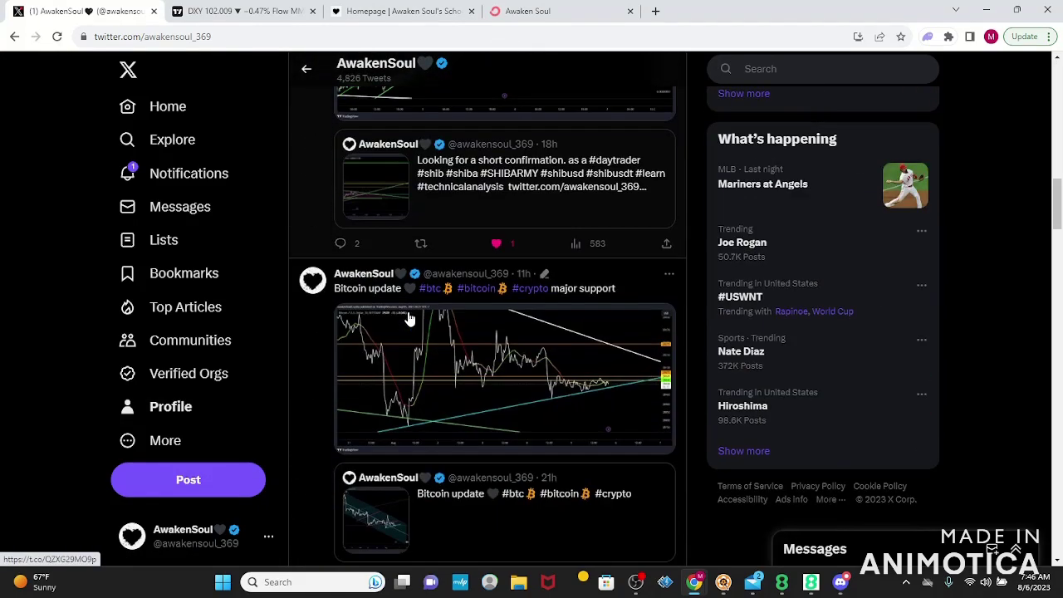
pyautogui.scroll(3, 490, 334)
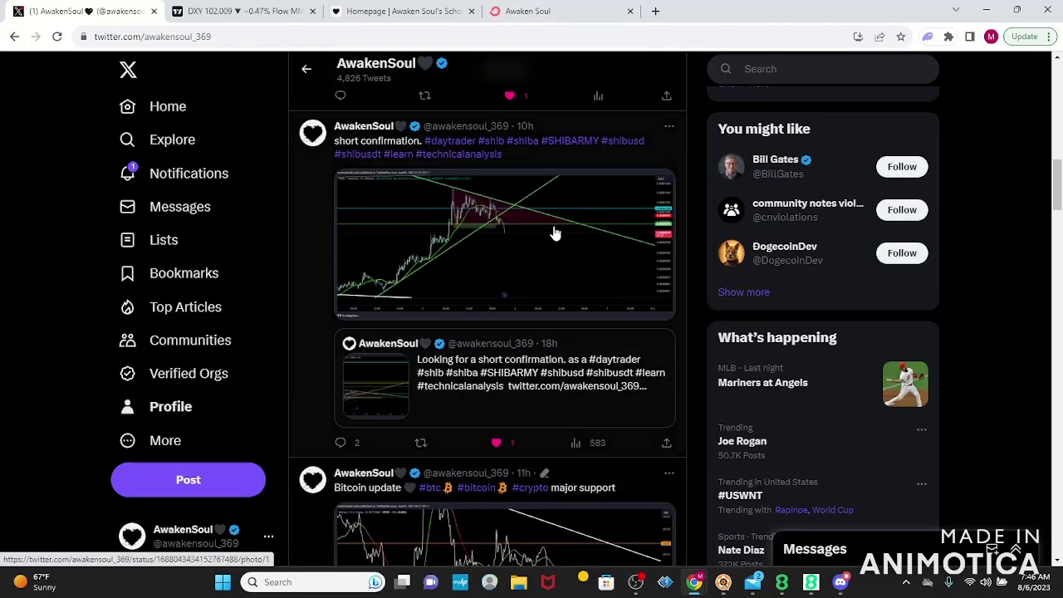
pyautogui.scroll(-10, 567, 251)
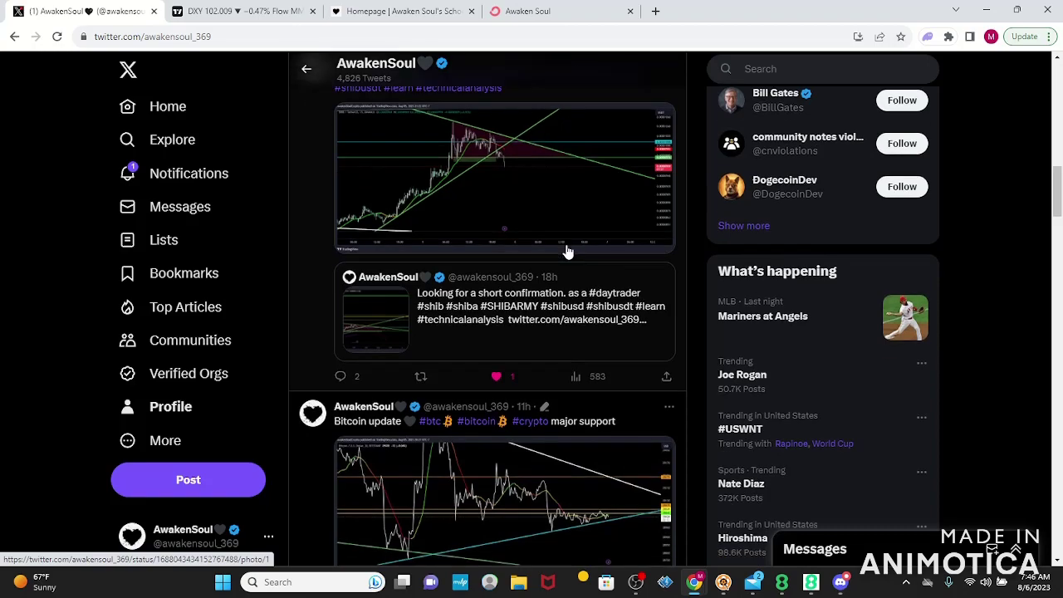
pyautogui.scroll(-10, 567, 251)
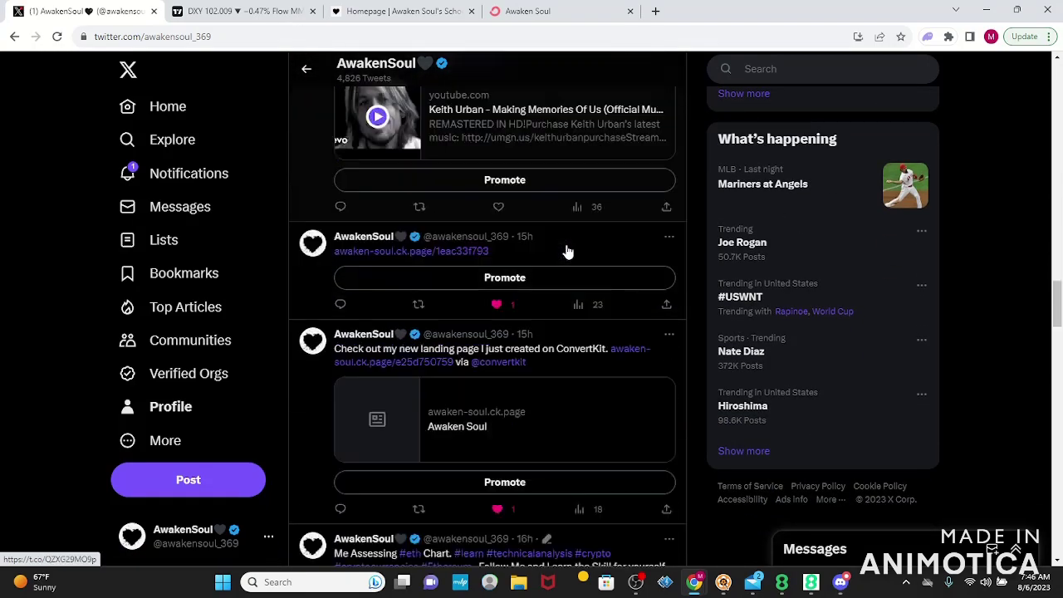
pyautogui.hotkey('ctrl', 'Tab')
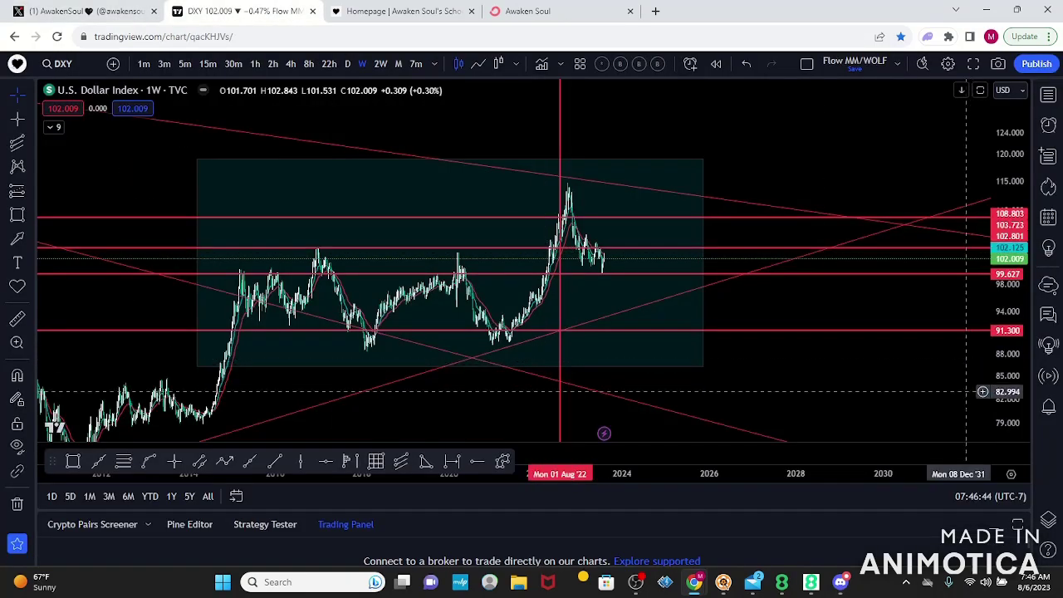
# Delete the large rectangle around the 2014 to 2025 price range
pyautogui.scroll(1, 951, 410)
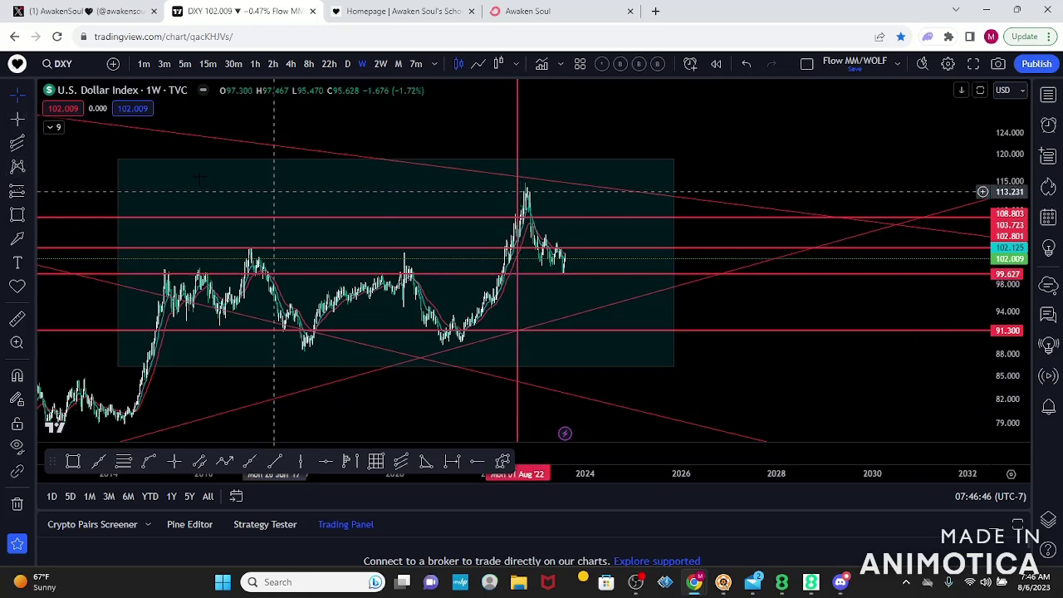
pyautogui.click(119, 158)
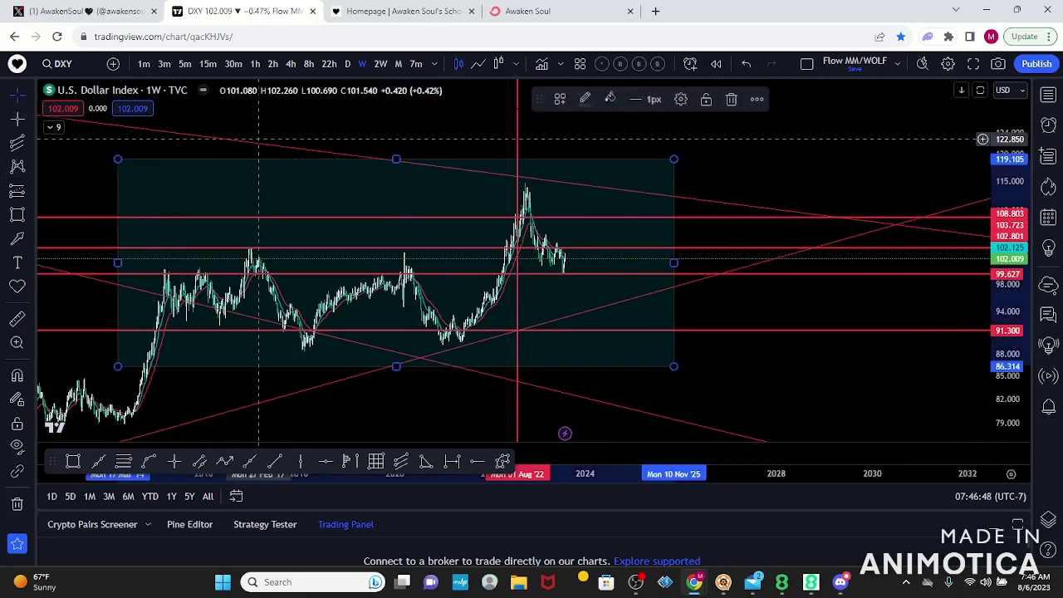
pyautogui.click(730, 99)
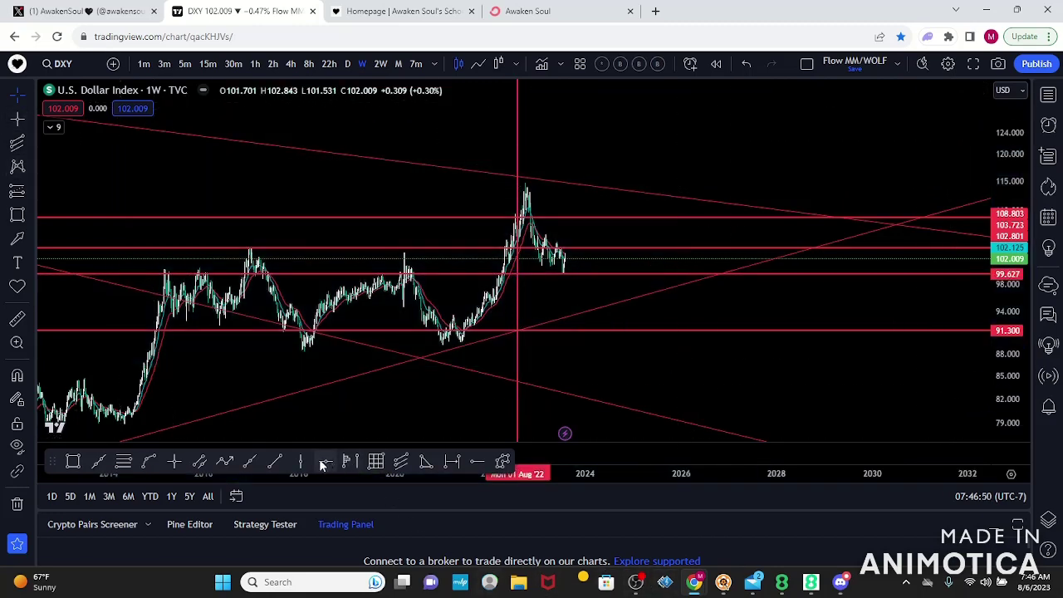
# Draw an extended rising trendline along the 2017 and 2022 highs, anchored at about 99.321 in August 2014 and 118.492
pyautogui.click(98, 461)
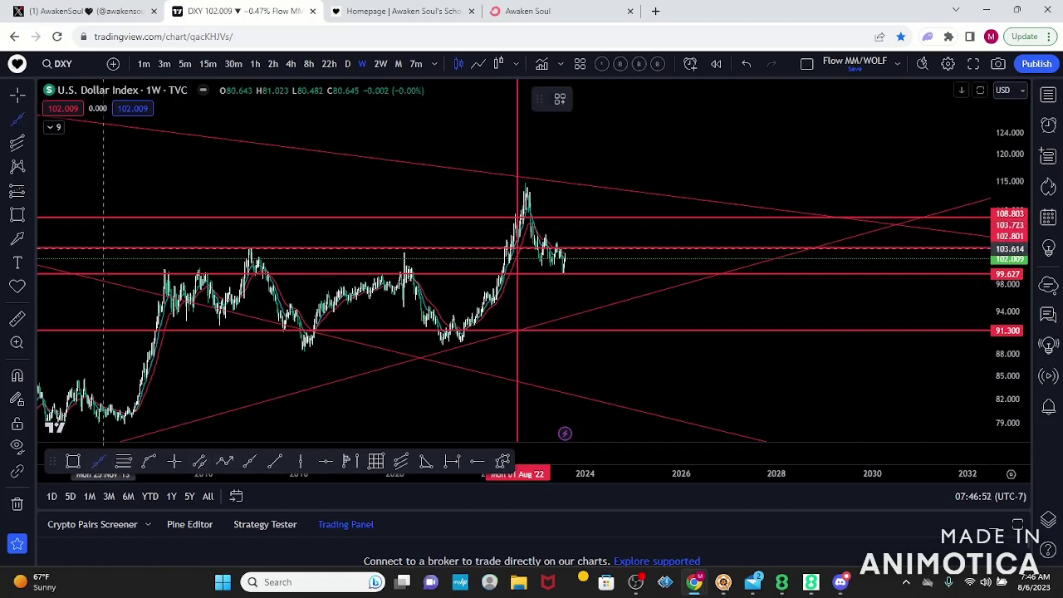
pyautogui.click(135, 276)
pyautogui.click(623, 162)
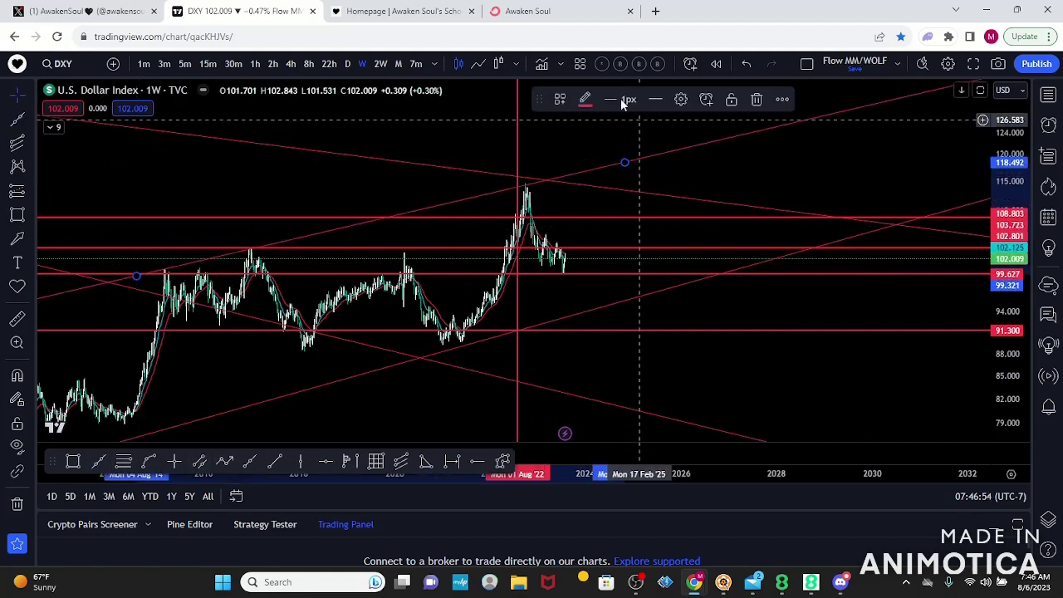
# Recolour the rising trendline orange and draw an extended falling trendline along the 2015 and 2018 lows, anchored at about 94.716 in November 2014
pyautogui.click(584, 99)
pyautogui.click(601, 144)
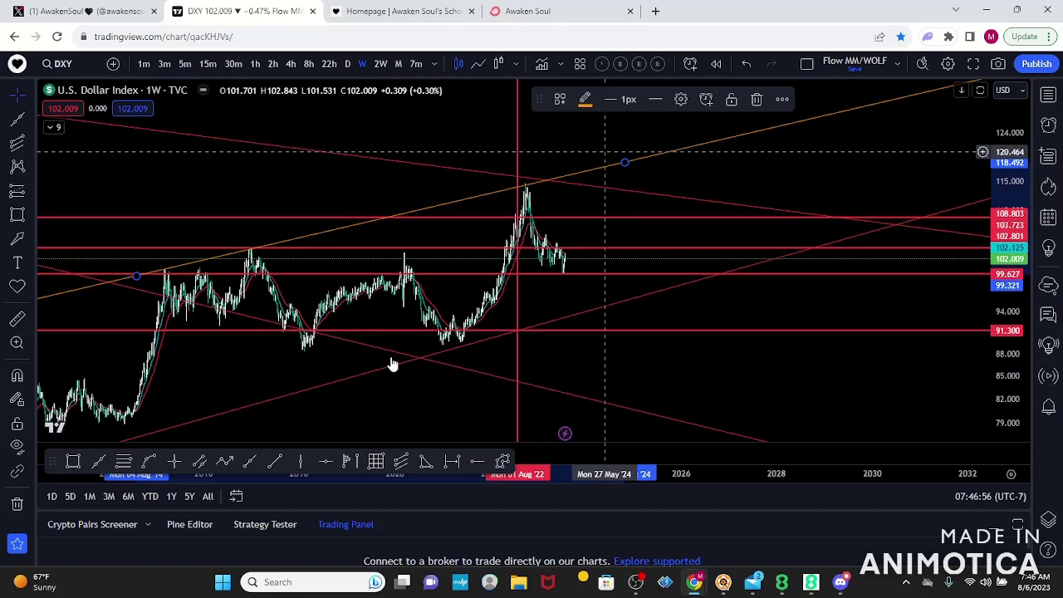
pyautogui.click(18, 122)
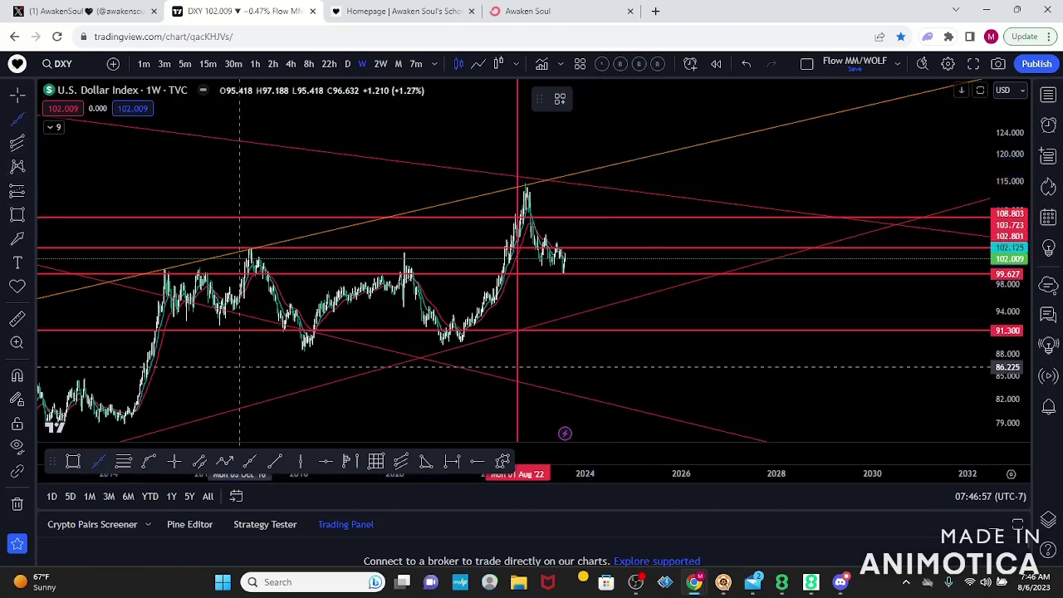
pyautogui.click(151, 307)
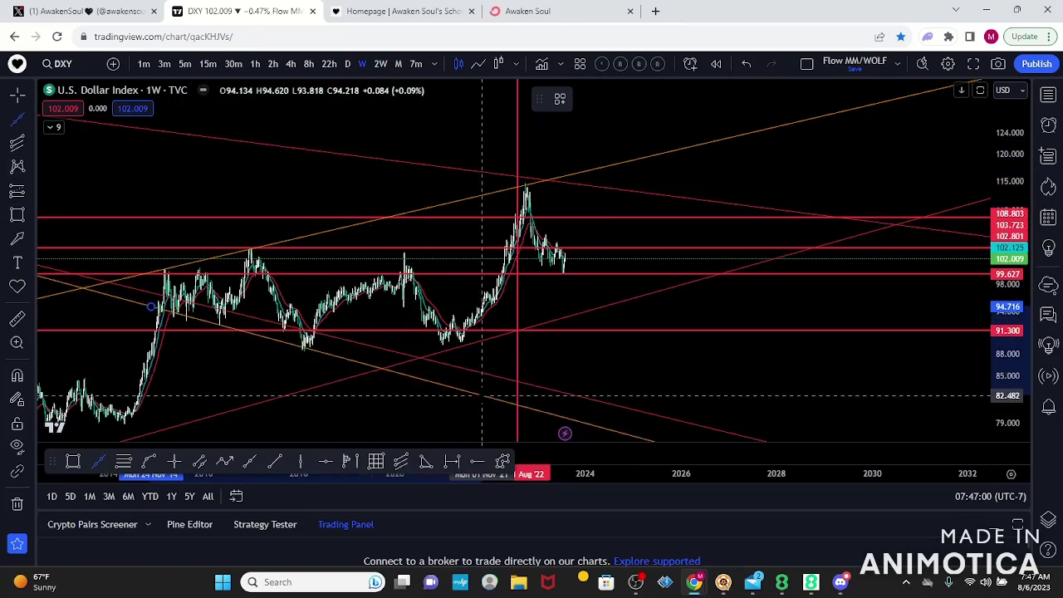
pyautogui.press('Escape')
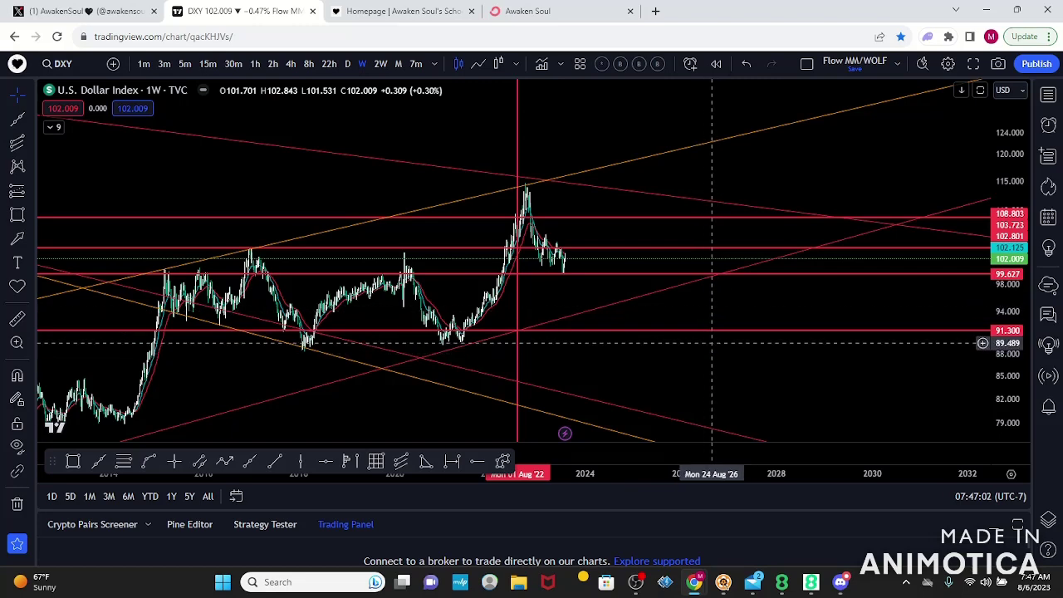
# Draw a triangle filling the widening wedge, with corners at about 97.997 in August 2013, 115.593 in July 2023 and 80.215 in May 2023
pyautogui.click(426, 462)
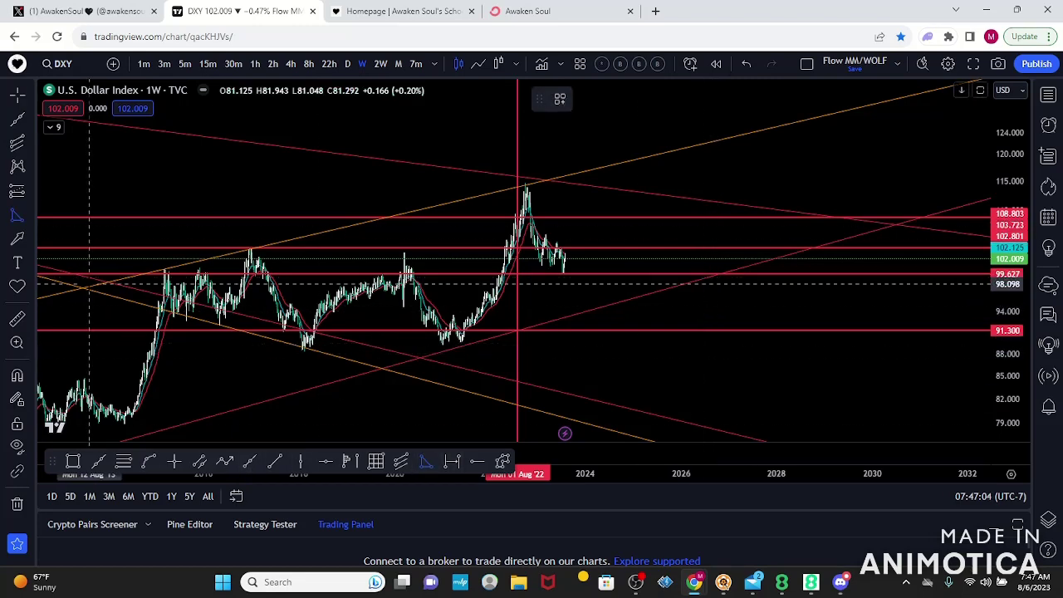
pyautogui.click(89, 285)
pyautogui.click(564, 178)
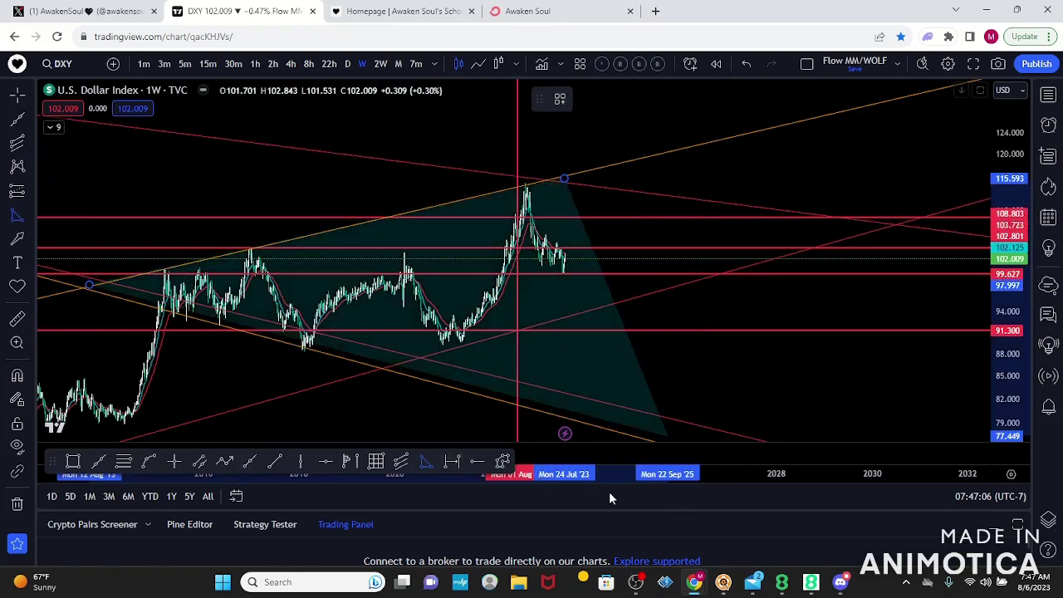
pyautogui.click(556, 412)
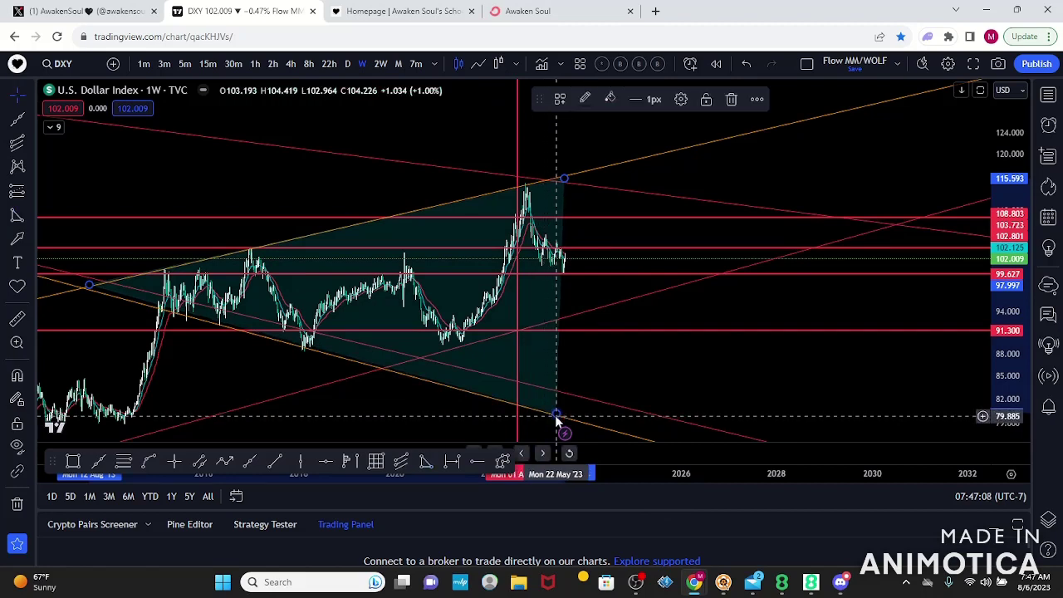
pyautogui.click(742, 331)
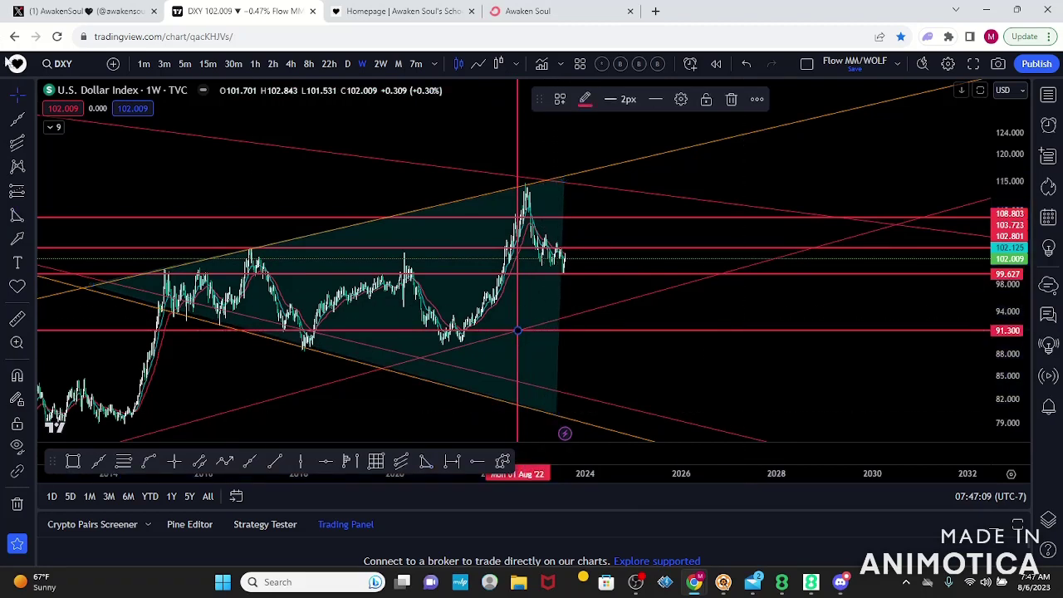
pyautogui.click(53, 128)
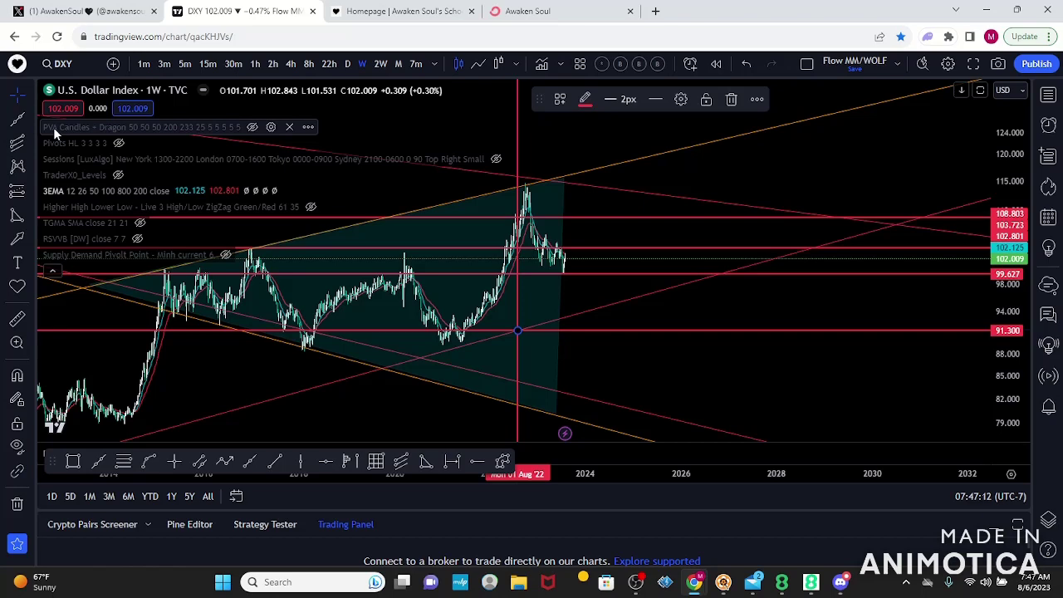
pyautogui.click(53, 271)
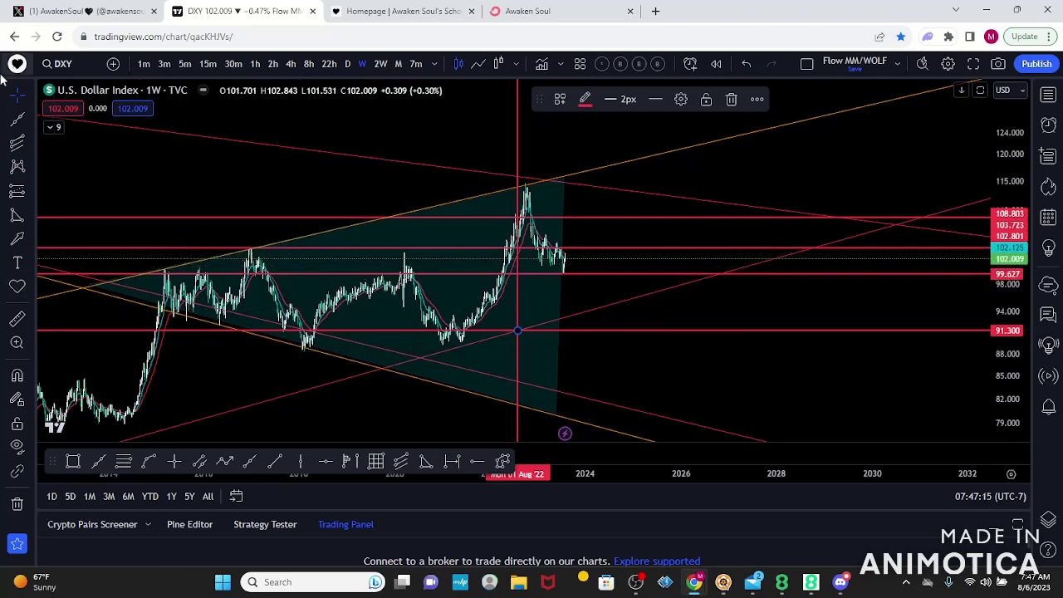
# Draw an Elliott Impulse Wave (12345) from about 84.376 in August 2014 through 102.022, 92.208, 103.293 and 88.479 to 114.998 in October 2022
pyautogui.click(30, 216)
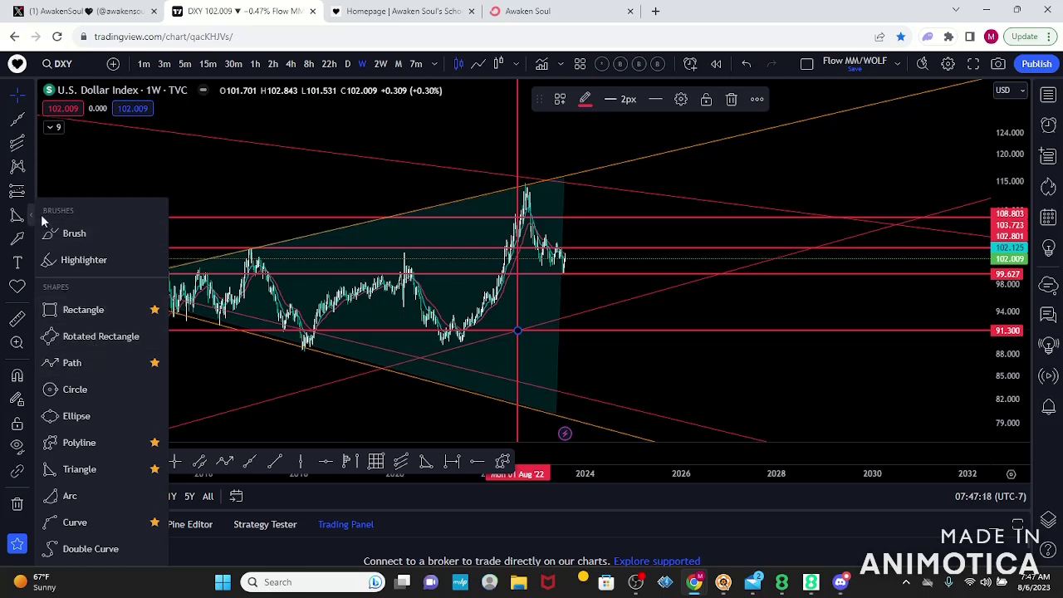
pyautogui.click(34, 198)
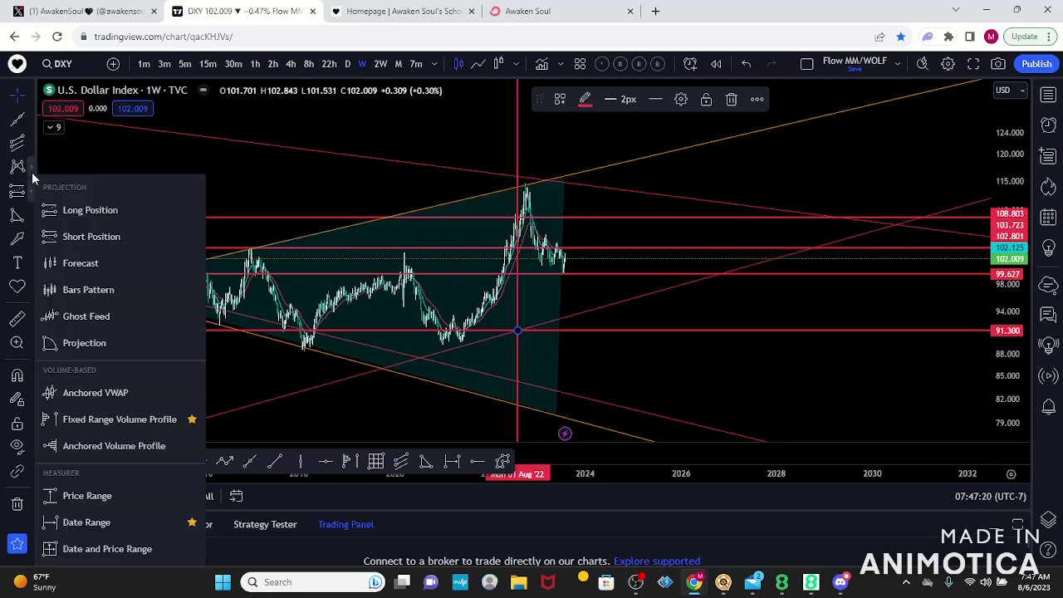
pyautogui.click(32, 166)
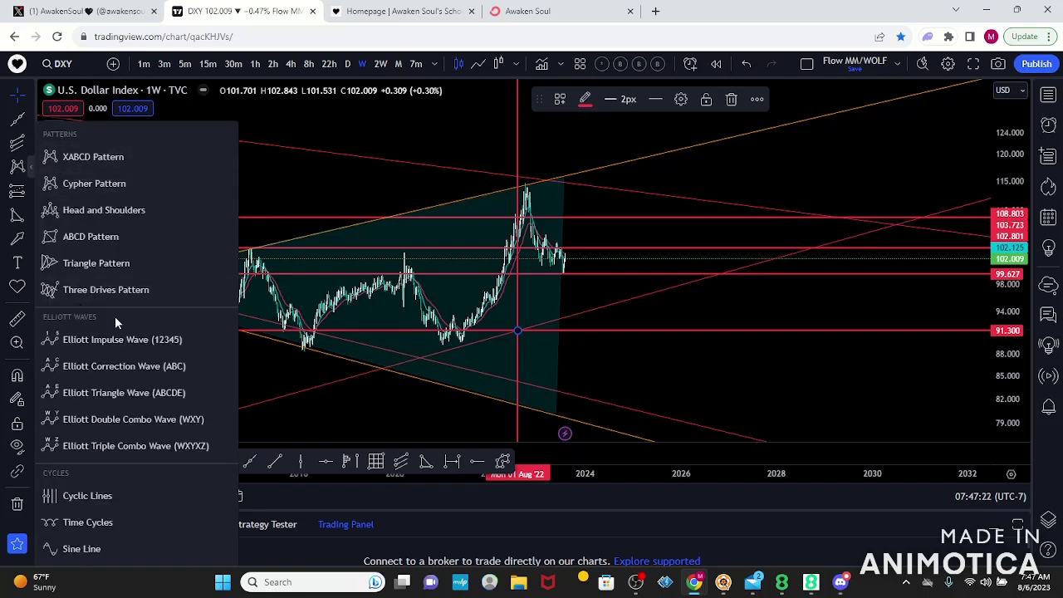
pyautogui.click(130, 347)
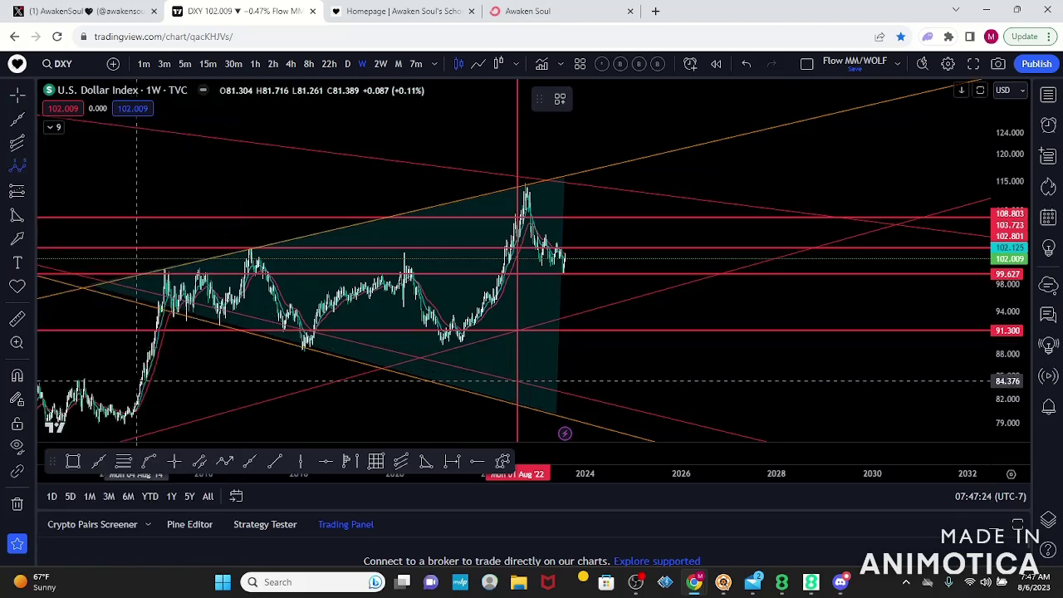
pyautogui.click(137, 382)
pyautogui.click(191, 260)
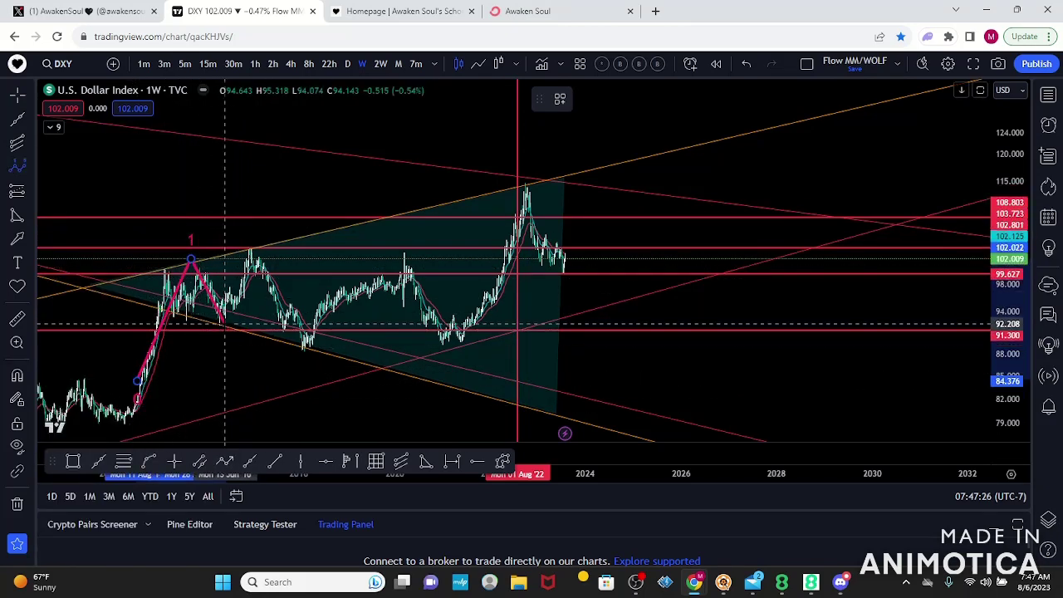
pyautogui.click(224, 324)
pyautogui.click(250, 250)
pyautogui.click(325, 350)
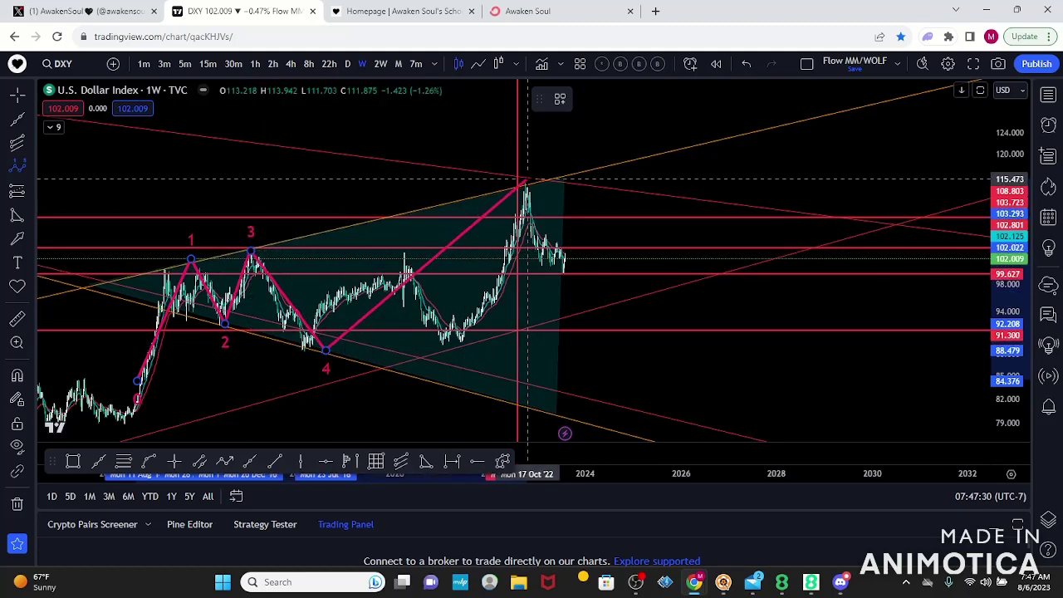
pyautogui.click(526, 181)
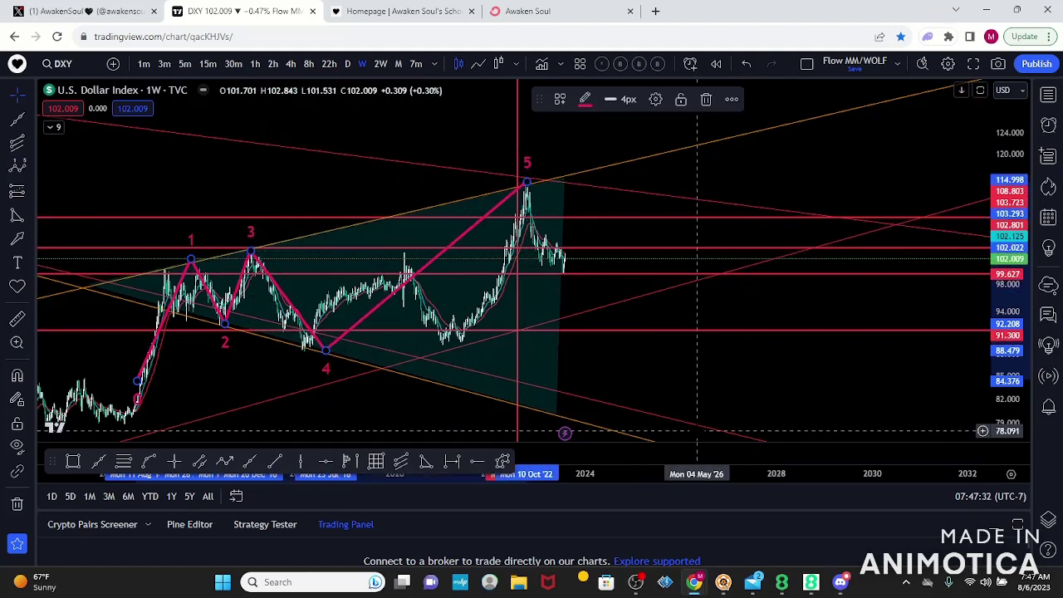
# Draw a projection path from the 2022 peak down to about 99.9 in December 2023 and up to about 128
pyautogui.click(224, 461)
pyautogui.click(526, 181)
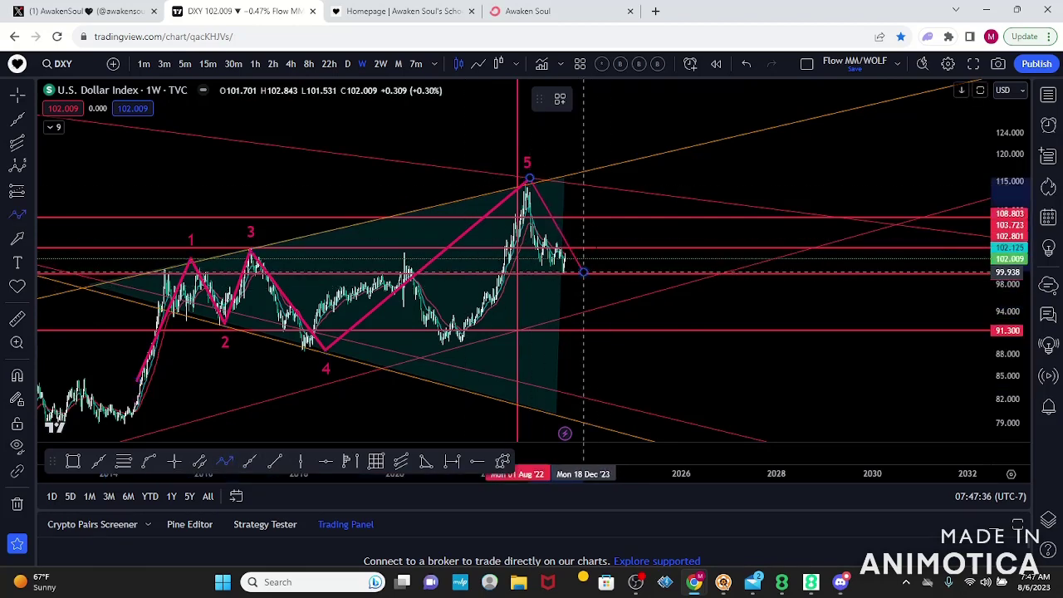
pyautogui.click(583, 271)
pyautogui.doubleClick(654, 116)
pyautogui.moveTo(840, 351); pyautogui.dragTo(822, 403)
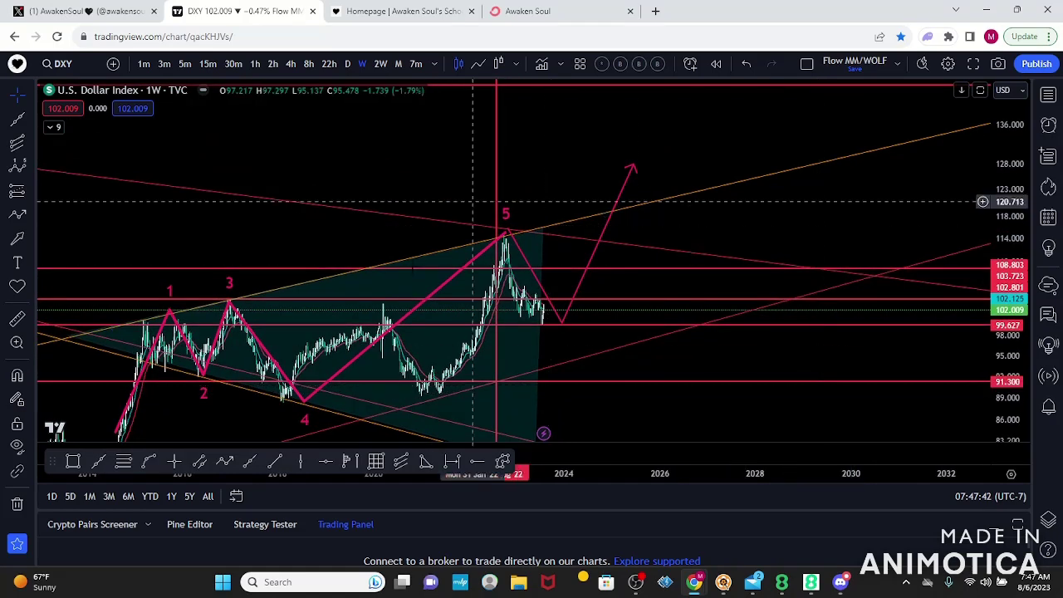
# Delete the Elliott wave, the projection path and the triangle from the chart
pyautogui.click(356, 363)
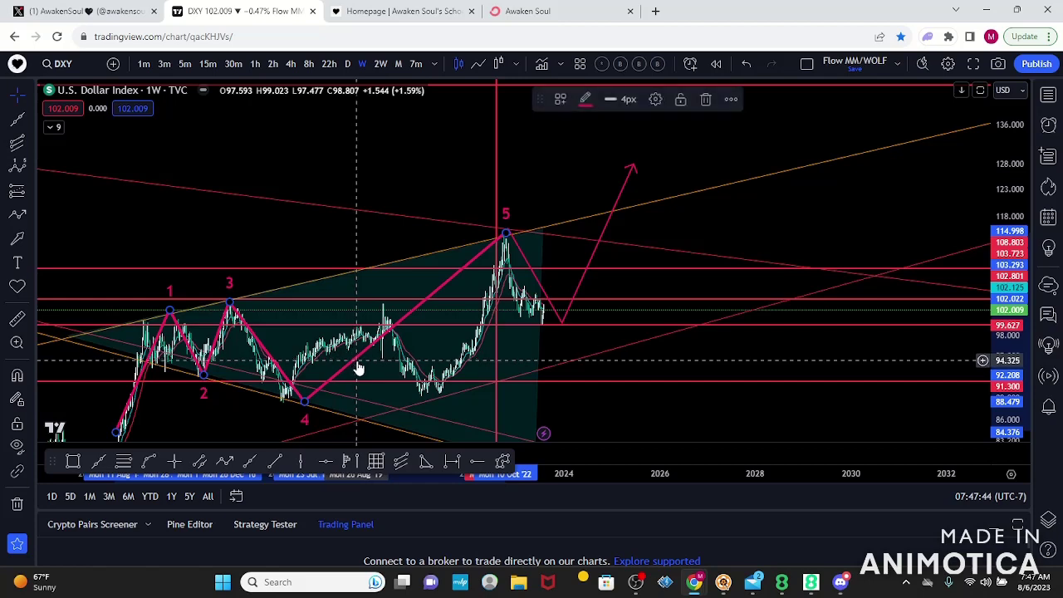
pyautogui.click(706, 100)
pyautogui.click(593, 256)
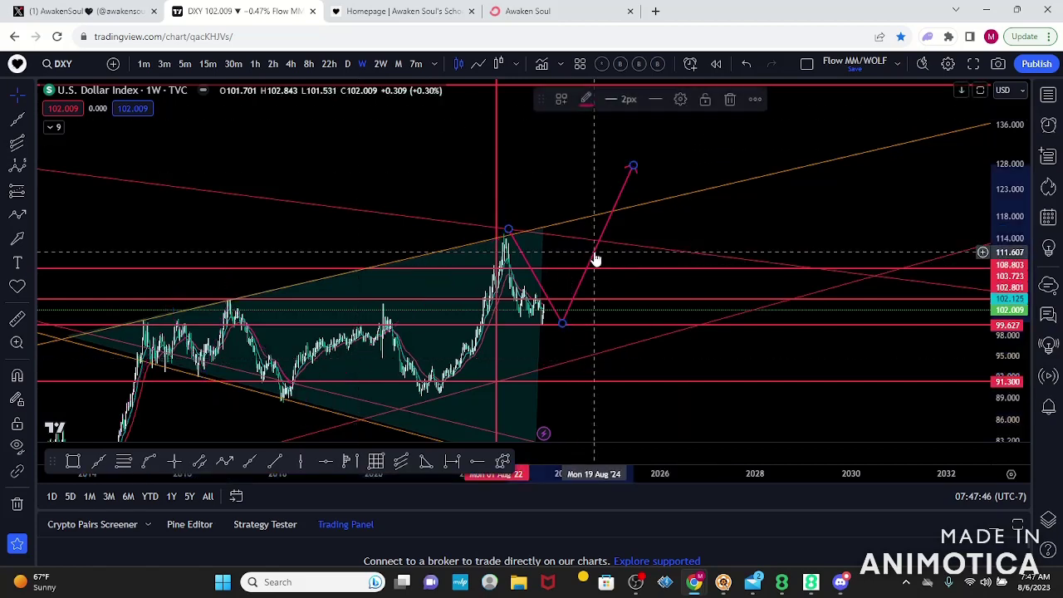
pyautogui.click(725, 100)
pyautogui.moveTo(584, 310); pyautogui.dragTo(581, 277)
pyautogui.click(536, 431)
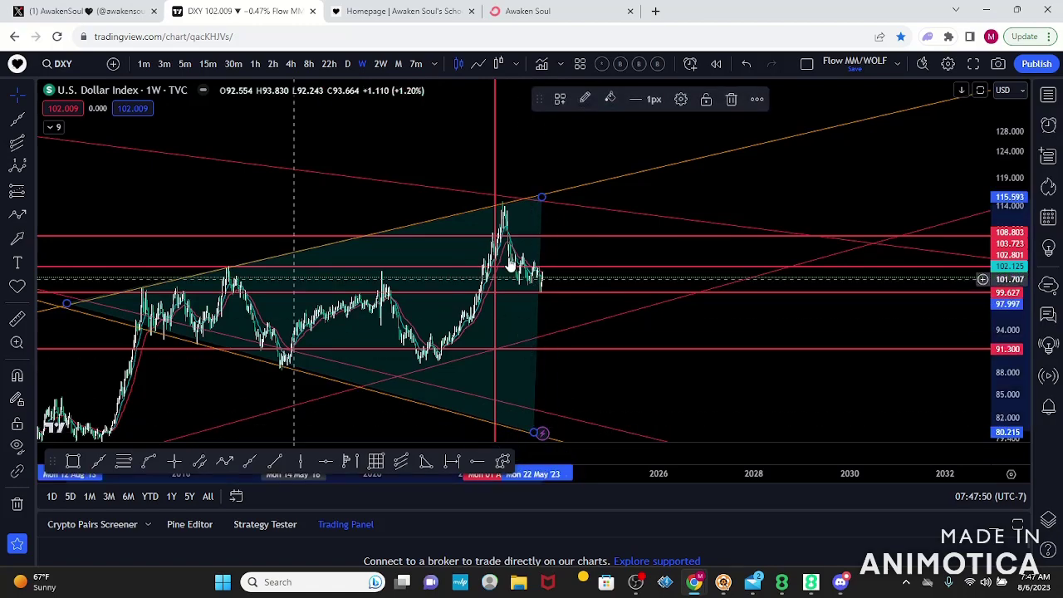
pyautogui.click(731, 100)
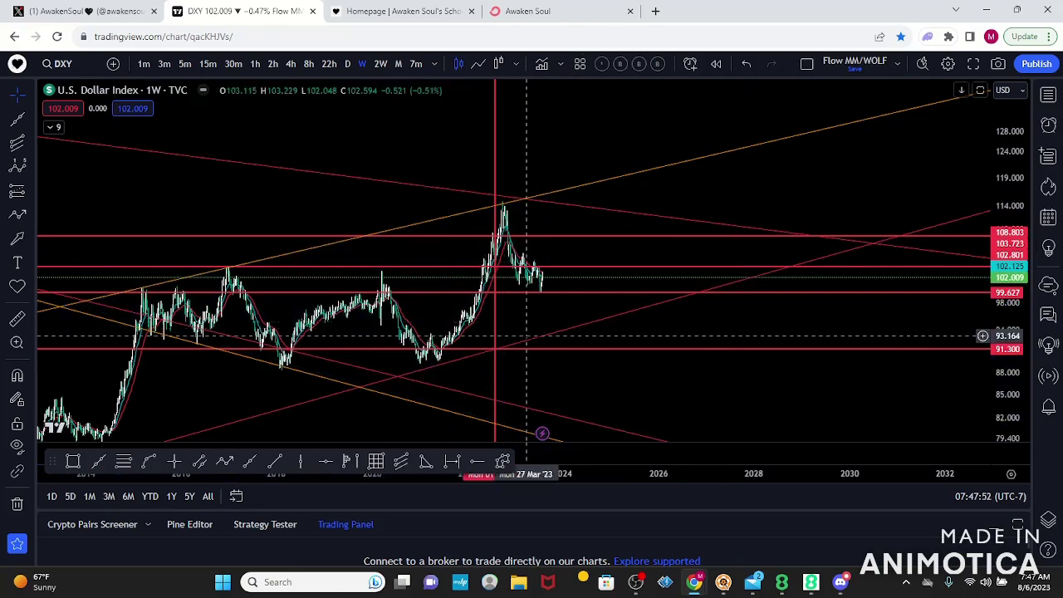
# Draw an orange rounded-bottom curve from about 104.055 in late October 2022 to about 103.564 in July 2024, dipping just below the 99.627 level
pyautogui.moveTo(597, 307); pyautogui.dragTo(746, 294)
pyautogui.scroll(8, 746, 294)
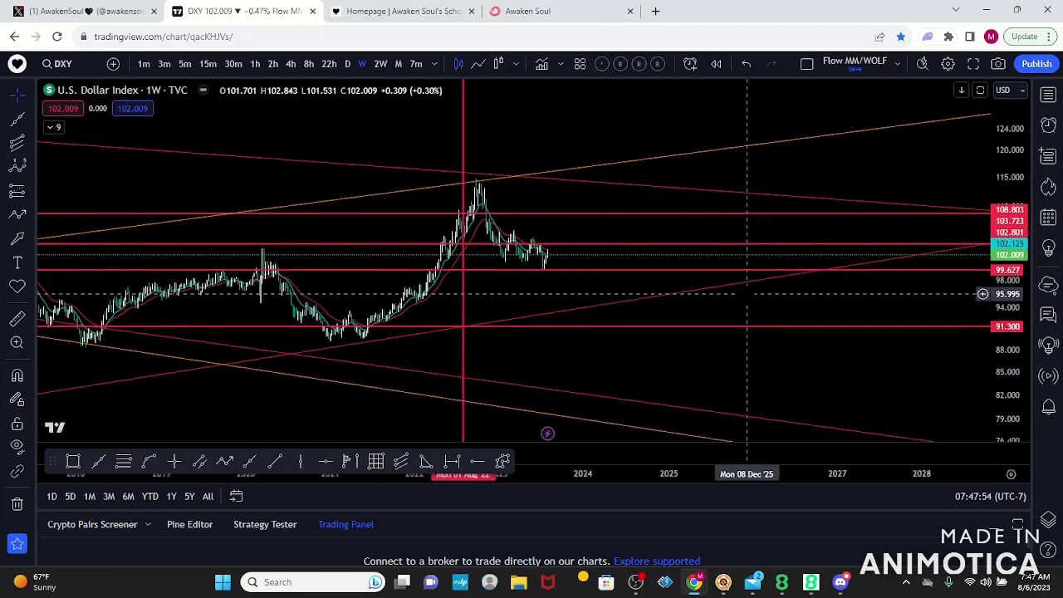
pyautogui.moveTo(335, 295); pyautogui.dragTo(555, 351)
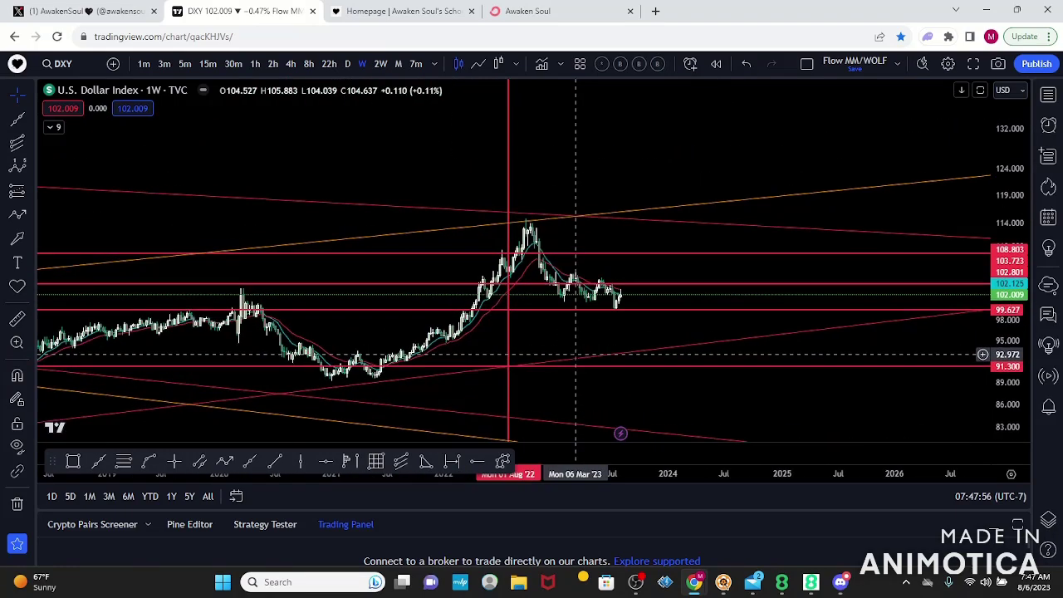
pyautogui.moveTo(996, 396); pyautogui.dragTo(999, 339)
pyautogui.moveTo(590, 373); pyautogui.dragTo(724, 332)
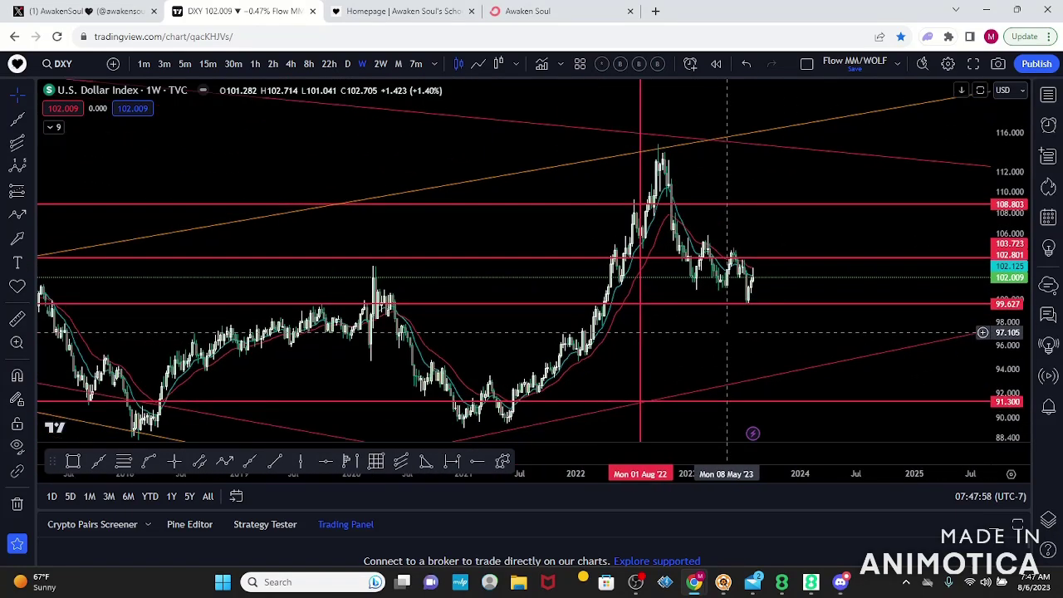
pyautogui.scroll(3, 723, 332)
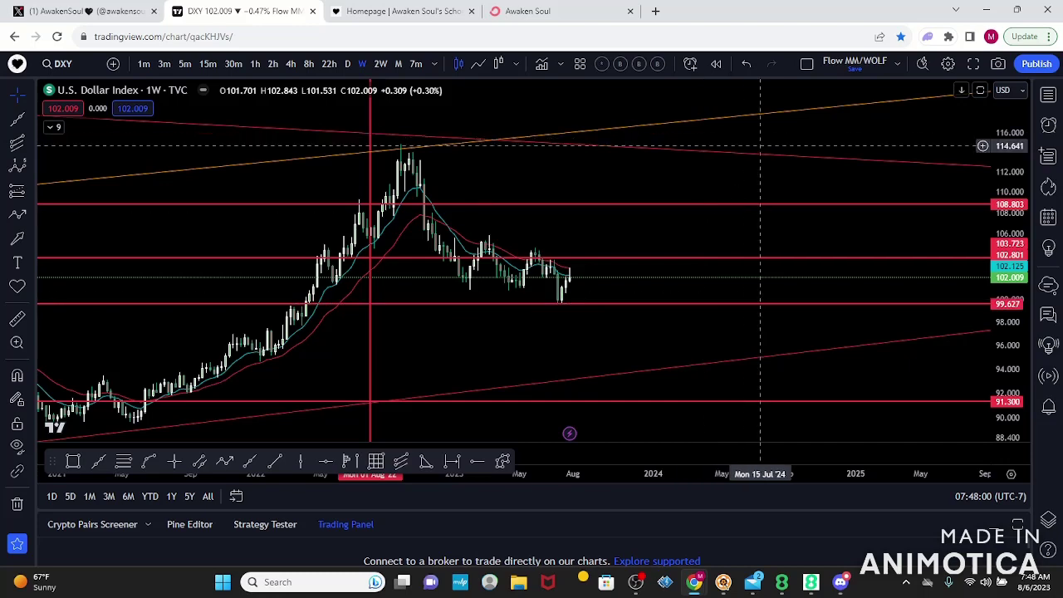
pyautogui.click(148, 461)
pyautogui.click(420, 255)
pyautogui.click(753, 261)
pyautogui.click(586, 306)
pyautogui.doubleClick(594, 307)
pyautogui.click(636, 216)
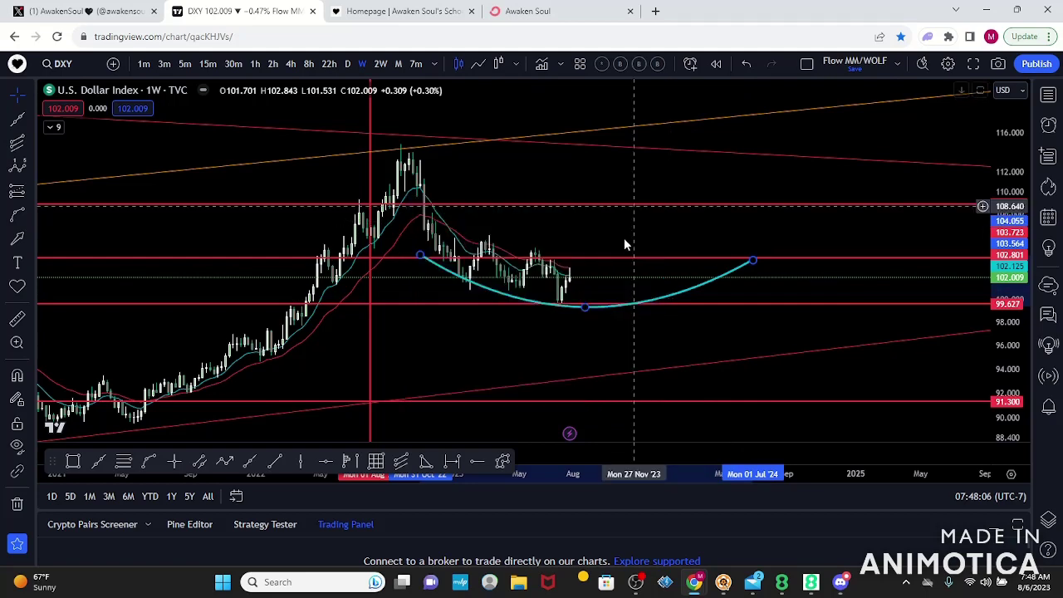
pyautogui.click(585, 99)
pyautogui.click(600, 144)
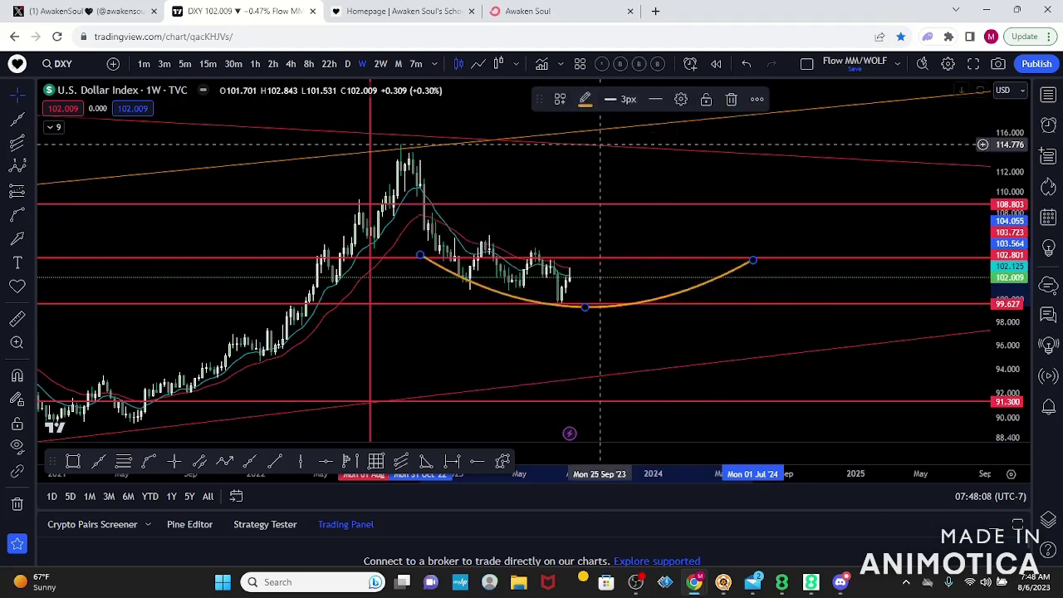
# Nudge the orange curve slightly down and earlier, to start at about 103.932 in October 2022 and end at about 103.442 in June 2024
pyautogui.scroll(-5, 623, 216)
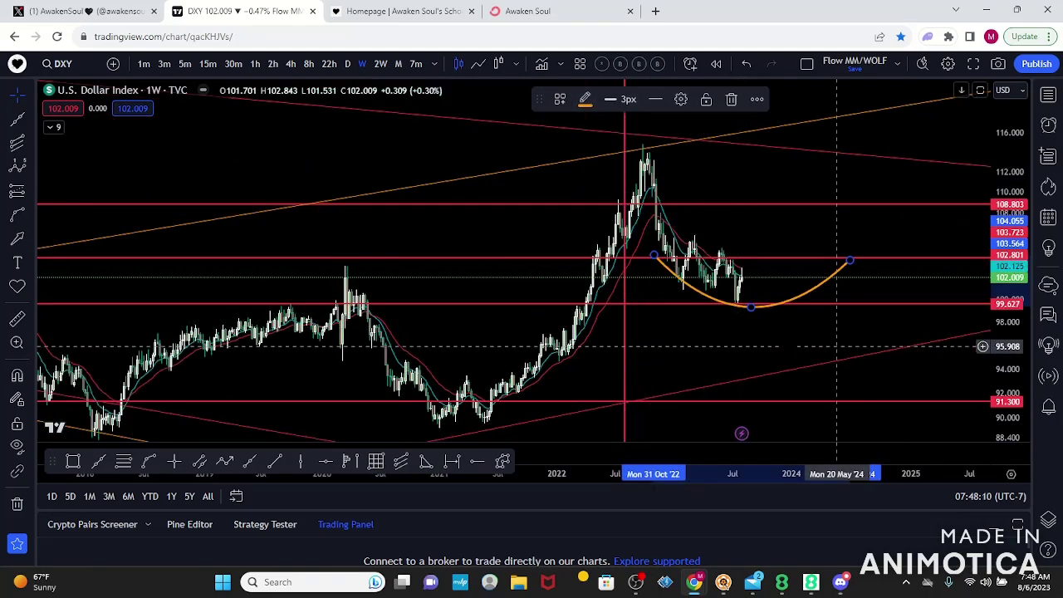
pyautogui.moveTo(790, 347); pyautogui.dragTo(653, 367)
pyautogui.click(579, 324)
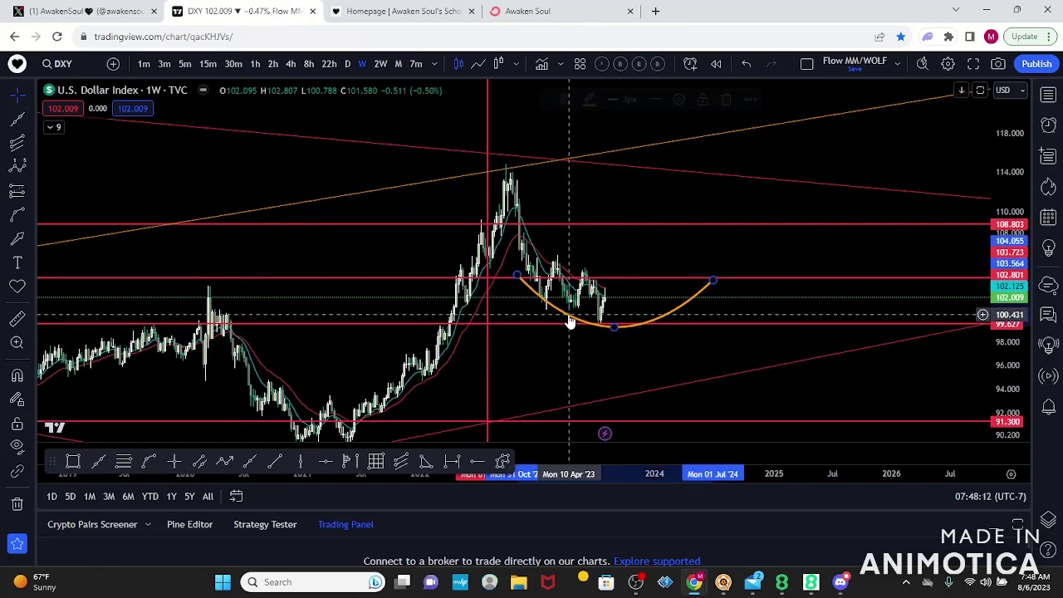
# Examine the rounded curve against the price history since 2015 and against the recent weekly candles
pyautogui.scroll(-3, 565, 315)
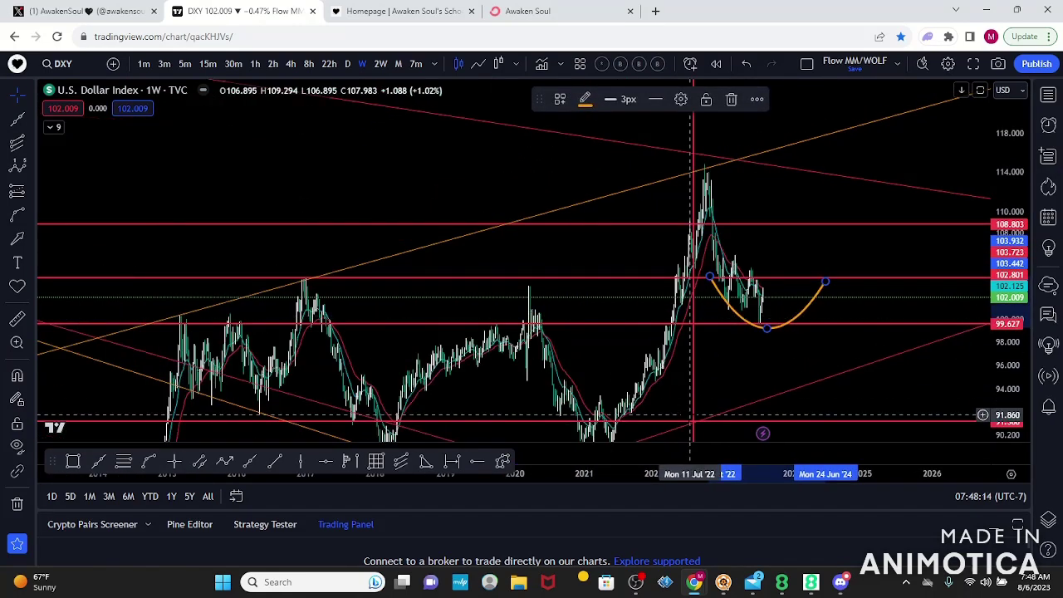
pyautogui.scroll(2, 688, 332)
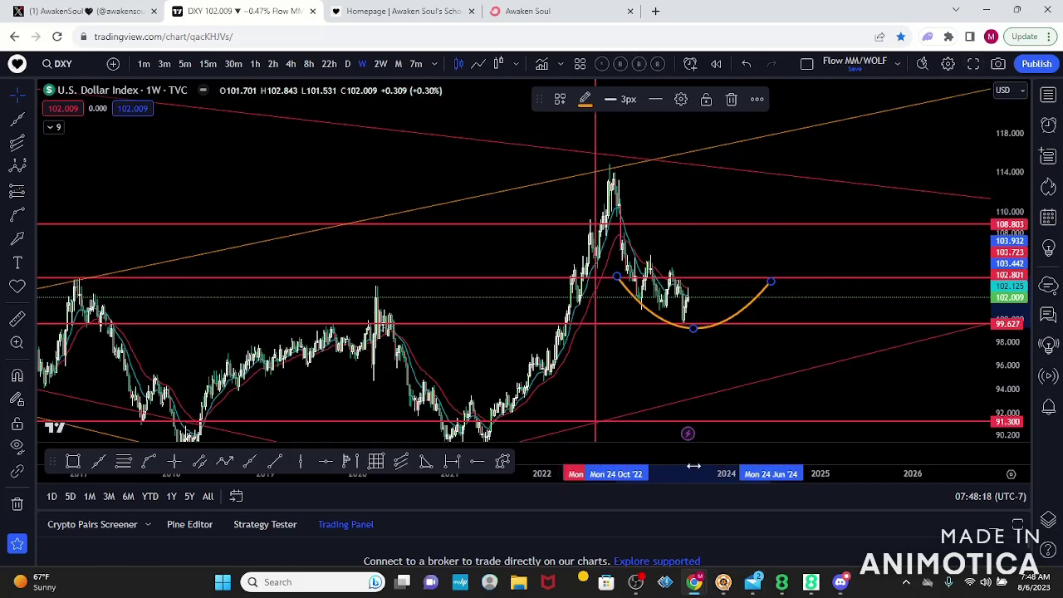
pyautogui.moveTo(693, 465); pyautogui.dragTo(356, 466)
pyautogui.moveTo(362, 344); pyautogui.dragTo(760, 351)
pyautogui.scroll(3, 812, 353)
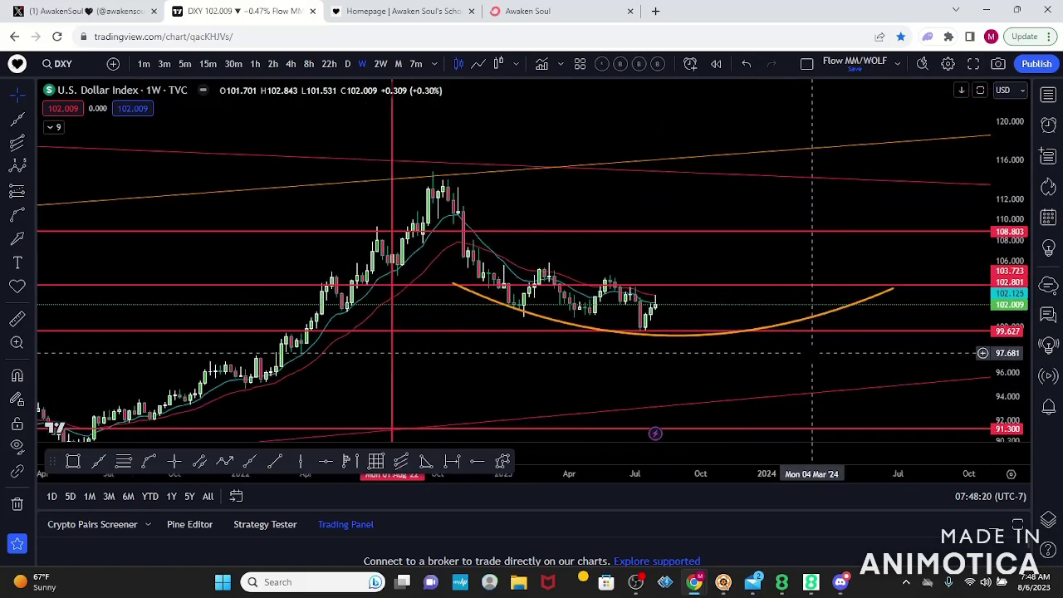
pyautogui.moveTo(1021, 378); pyautogui.dragTo(942, 313)
pyautogui.scroll(4, 714, 334)
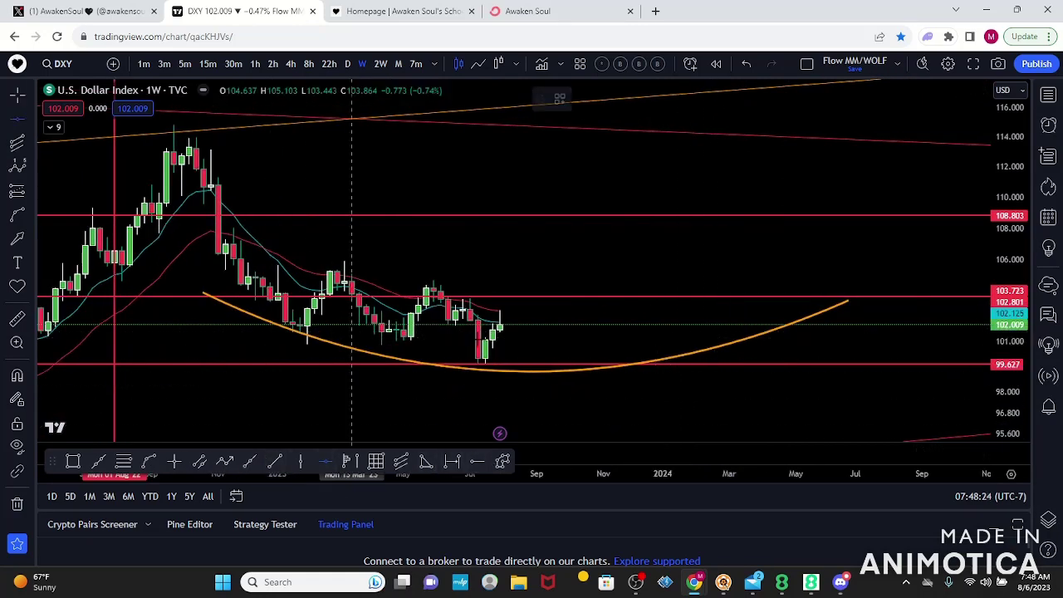
# Draw two orange horizontal levels at about 102.127 and 100.610, between the red 103.723 and 99.627 levels
pyautogui.click(514, 323)
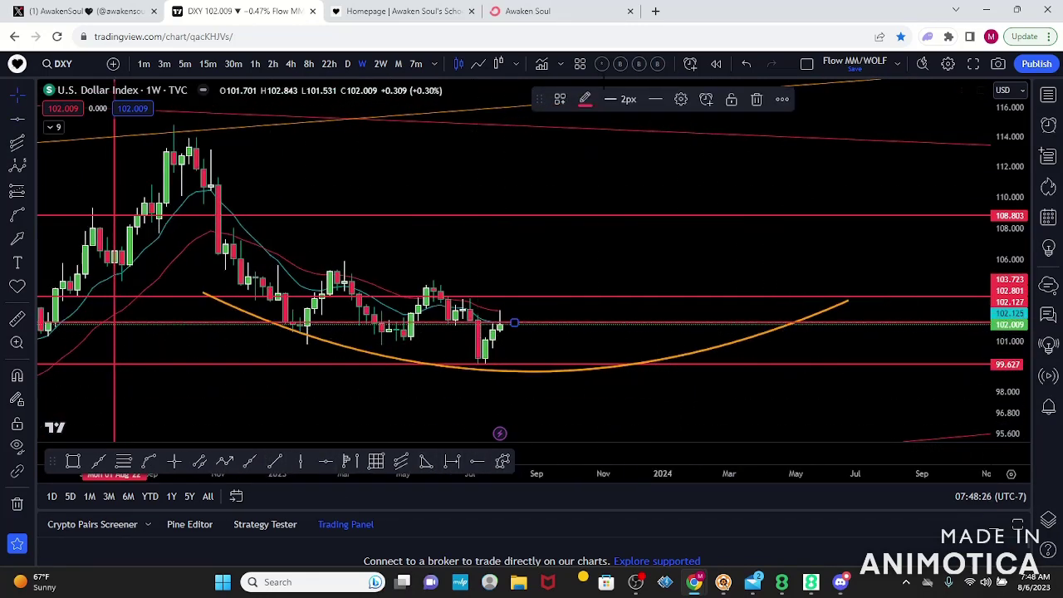
pyautogui.click(583, 101)
pyautogui.click(604, 143)
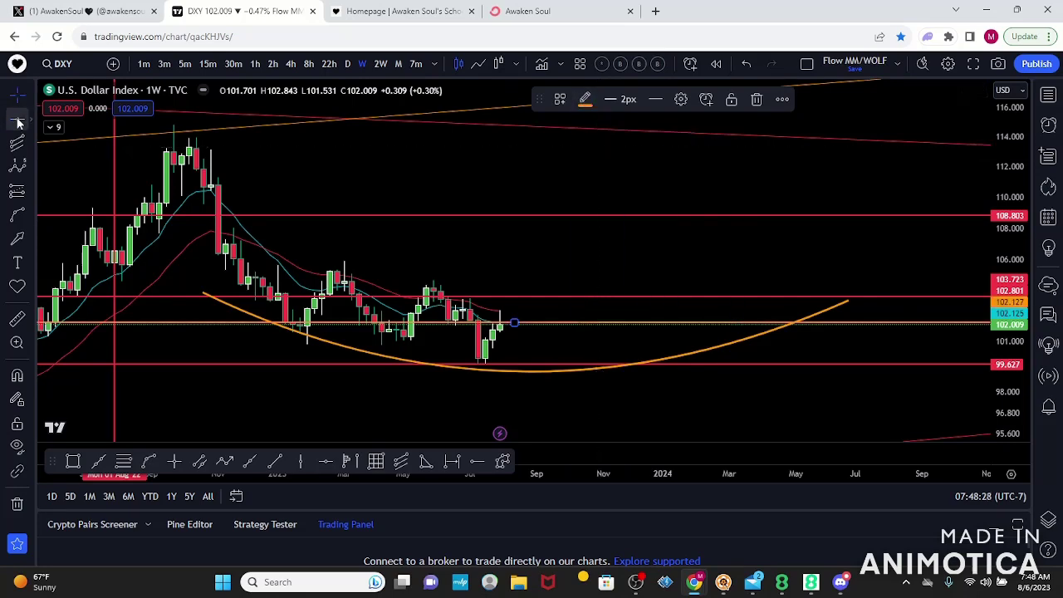
pyautogui.click(558, 399)
pyautogui.click(492, 347)
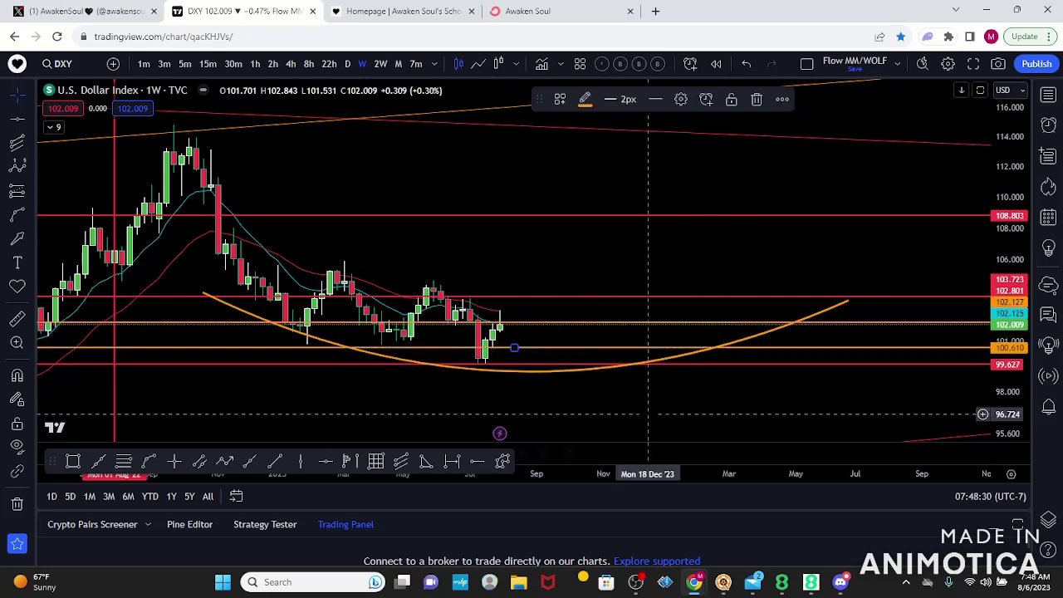
# Draw an orange arrow path rising steeply from just above the 99.627 level in June 2024 to above 114 by autumn 2024
pyautogui.scroll(-6, 647, 413)
pyautogui.moveTo(895, 407); pyautogui.dragTo(692, 401)
pyautogui.scroll(4, 717, 387)
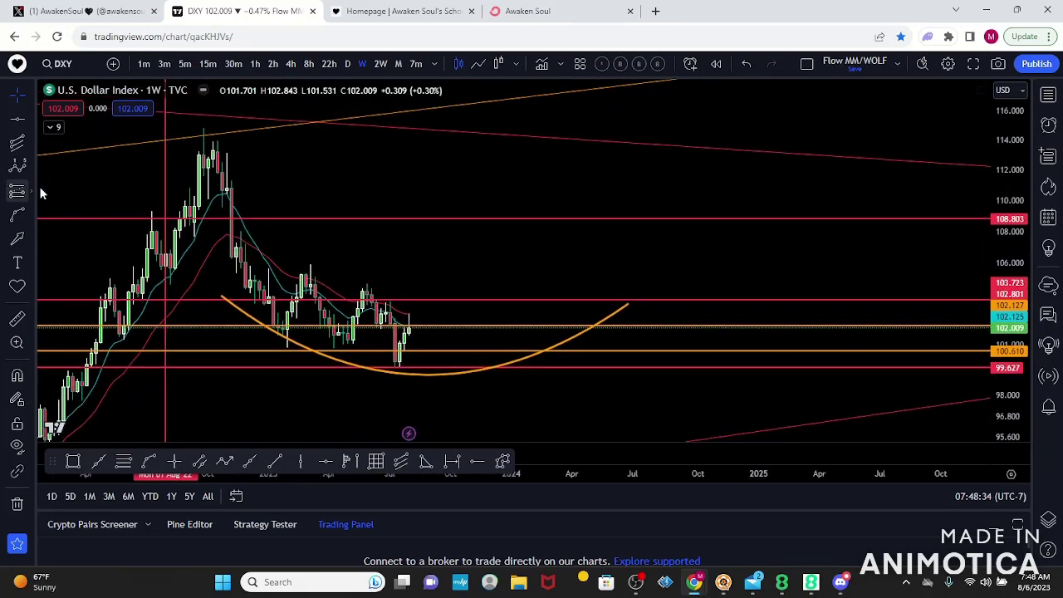
pyautogui.click(222, 462)
pyautogui.click(609, 361)
pyautogui.click(706, 116)
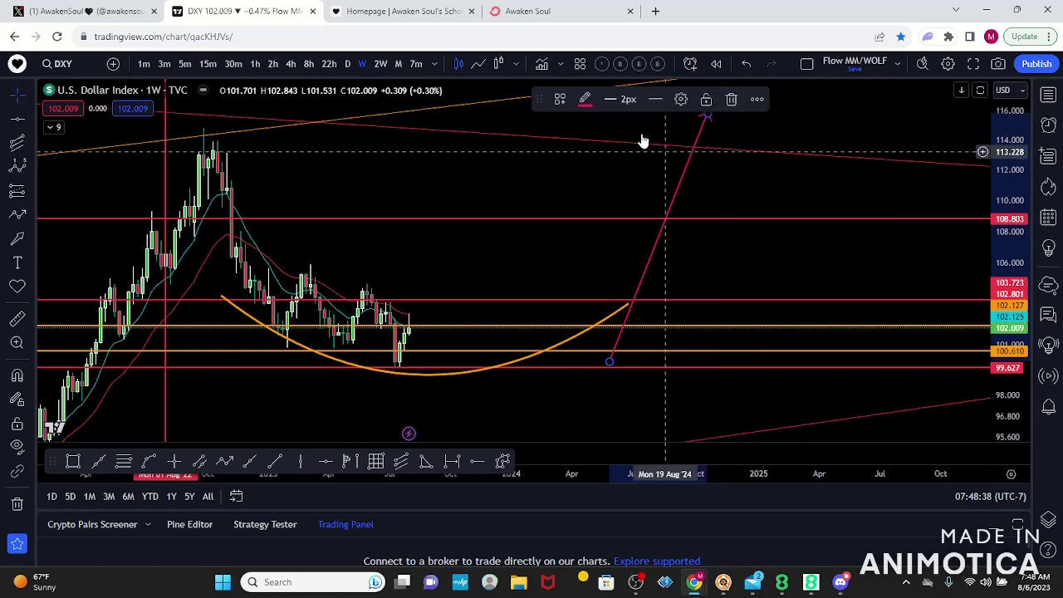
pyautogui.click(583, 99)
pyautogui.click(601, 145)
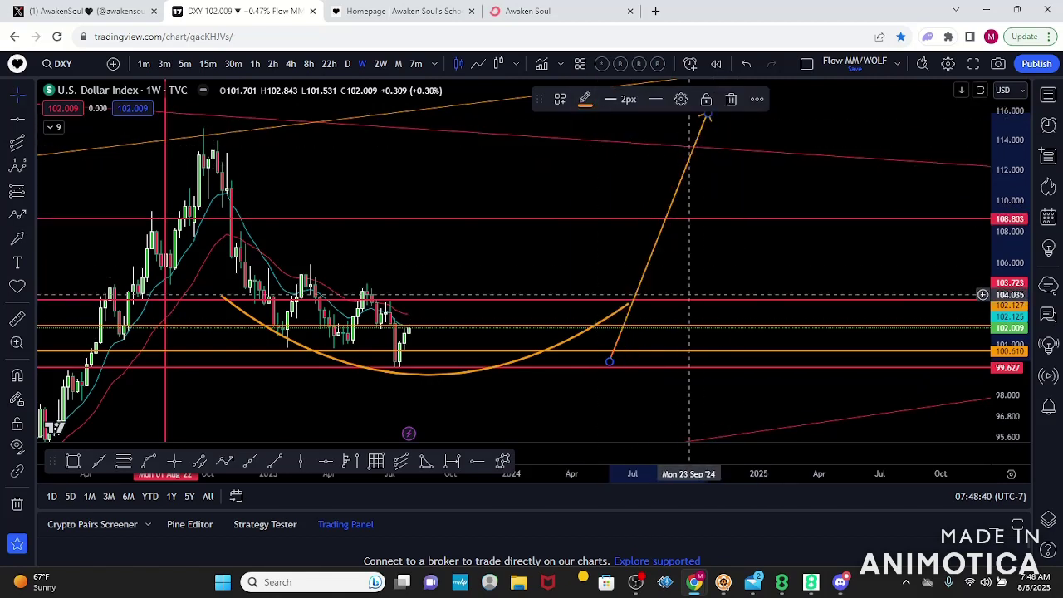
# Shift the orange arrow slightly later and higher so it starts just beyond the end of the rounded curve
pyautogui.click(655, 251)
pyautogui.moveTo(654, 254); pyautogui.dragTo(685, 249)
pyautogui.scroll(-2, 685, 249)
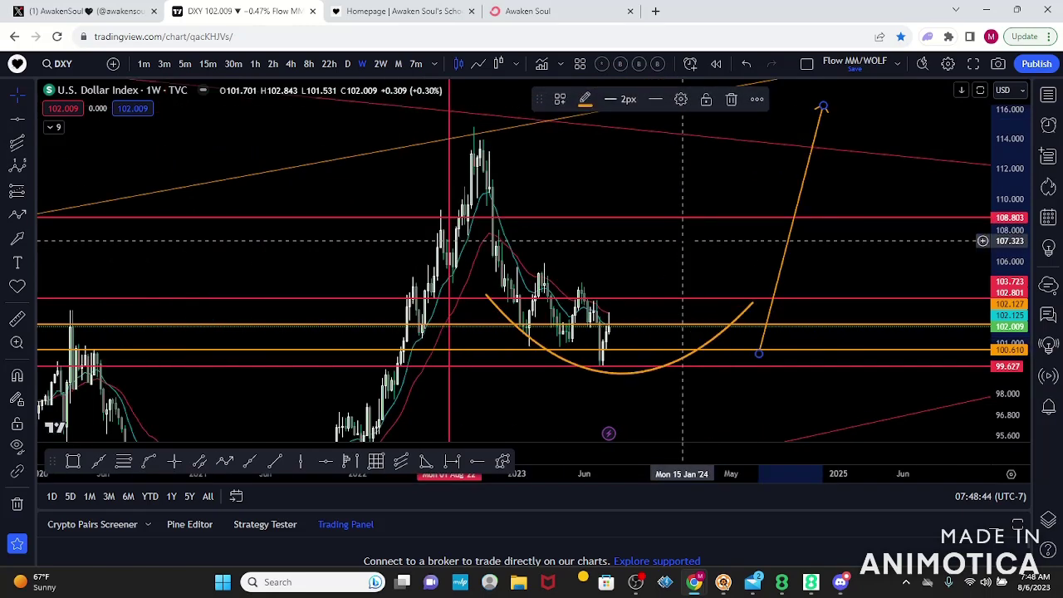
pyautogui.scroll(-3, 668, 249)
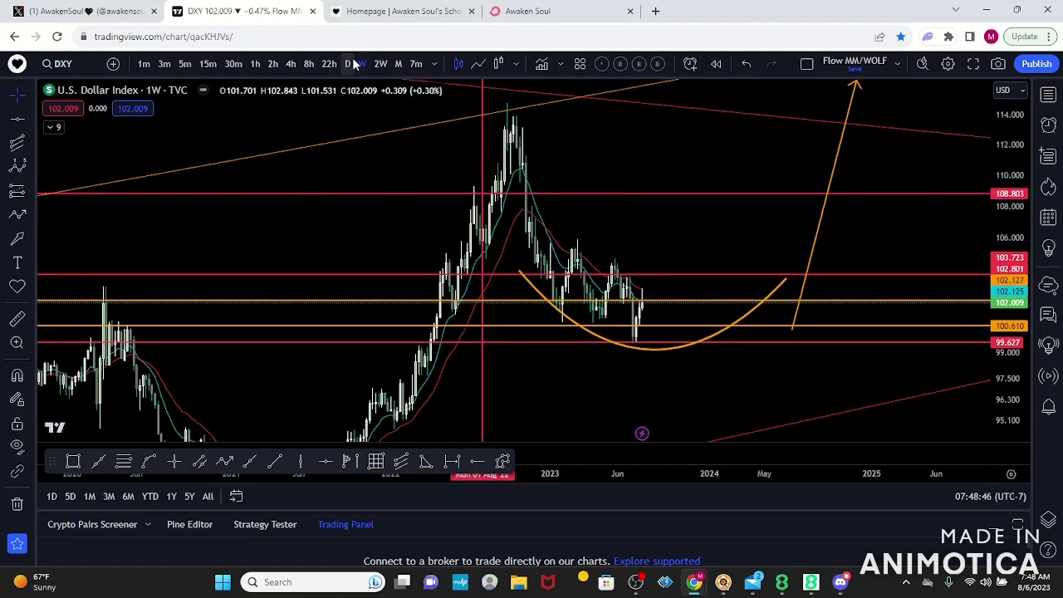
# Switch to the daily chart and move the orange arrow earlier, starting in May 2024 near 99.627 and crossing the curve's rising end
pyautogui.scroll(-5, 744, 389)
pyautogui.moveTo(917, 394); pyautogui.dragTo(552, 397)
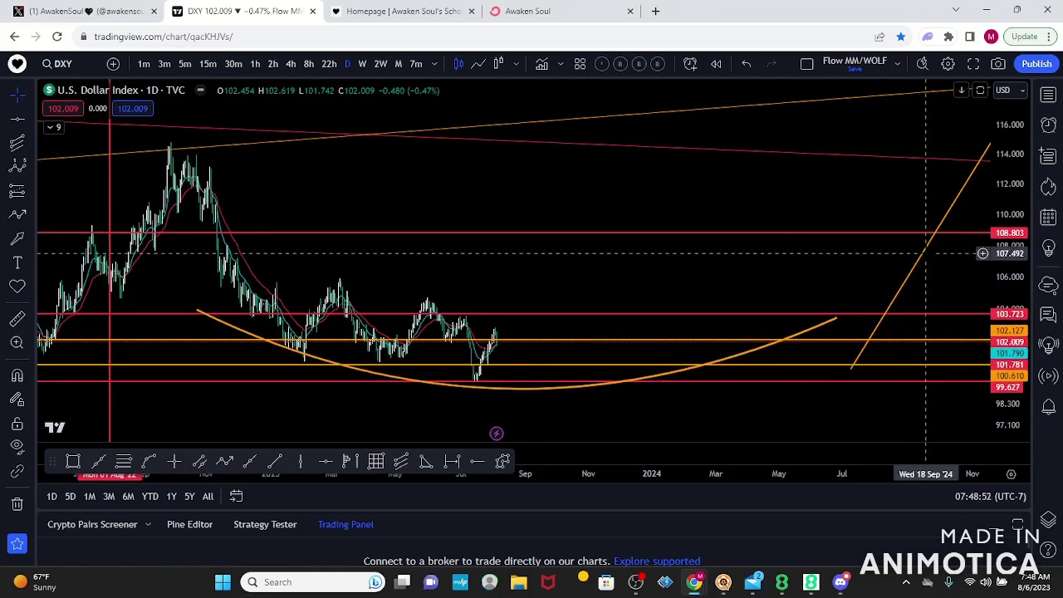
pyautogui.moveTo(926, 256)
pyautogui.mouseDown()
pyautogui.moveTo(872, 247)
pyautogui.moveTo(871, 258)
pyautogui.mouseUp()
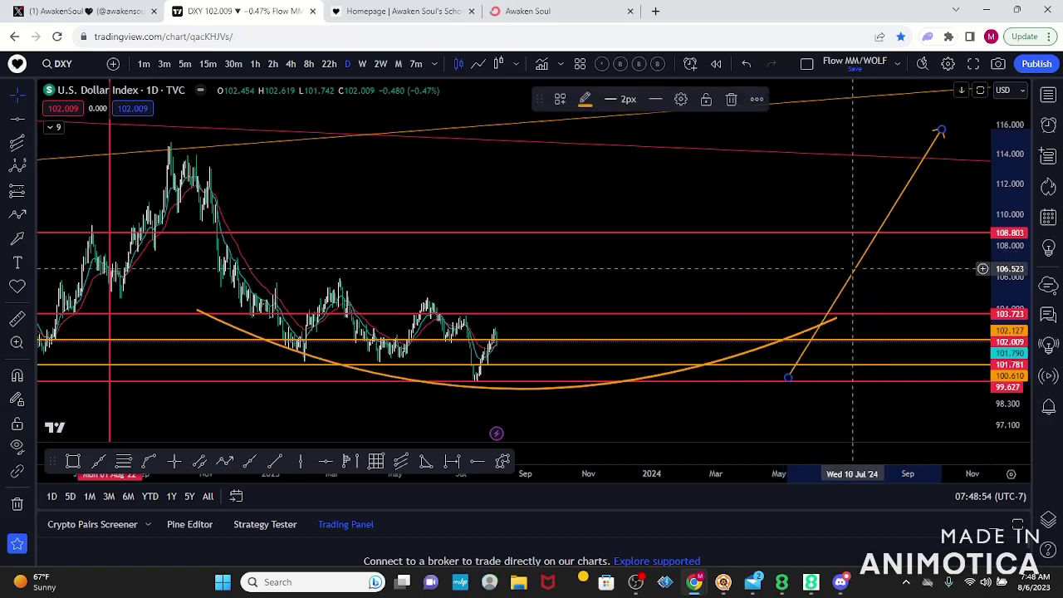
pyautogui.moveTo(587, 268); pyautogui.dragTo(619, 263)
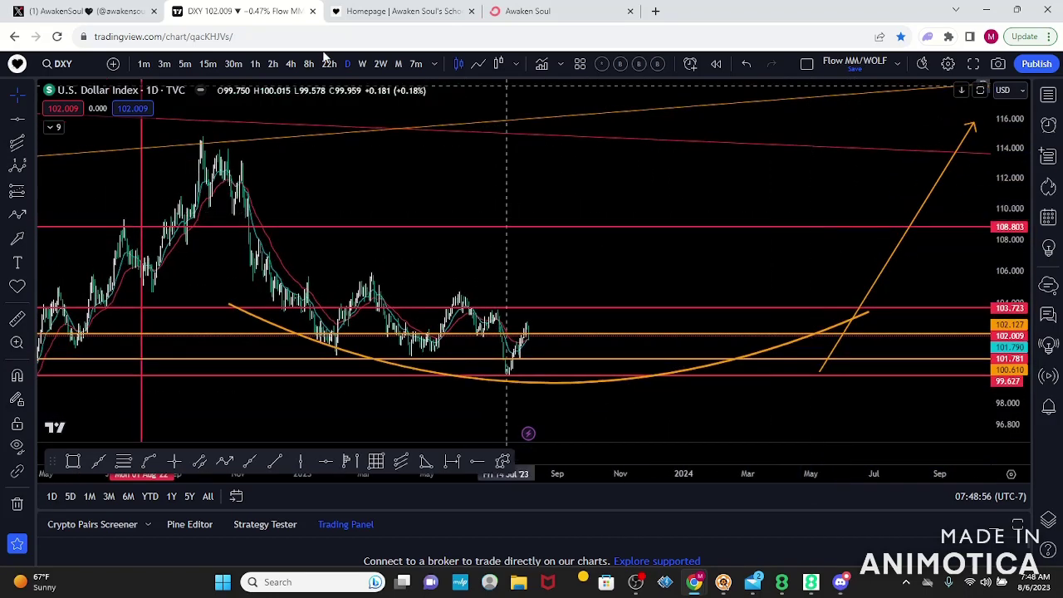
# Hide the price series and examine the two moving averages' swings and crossovers from late 2022 to August 2023
pyautogui.click(215, 89)
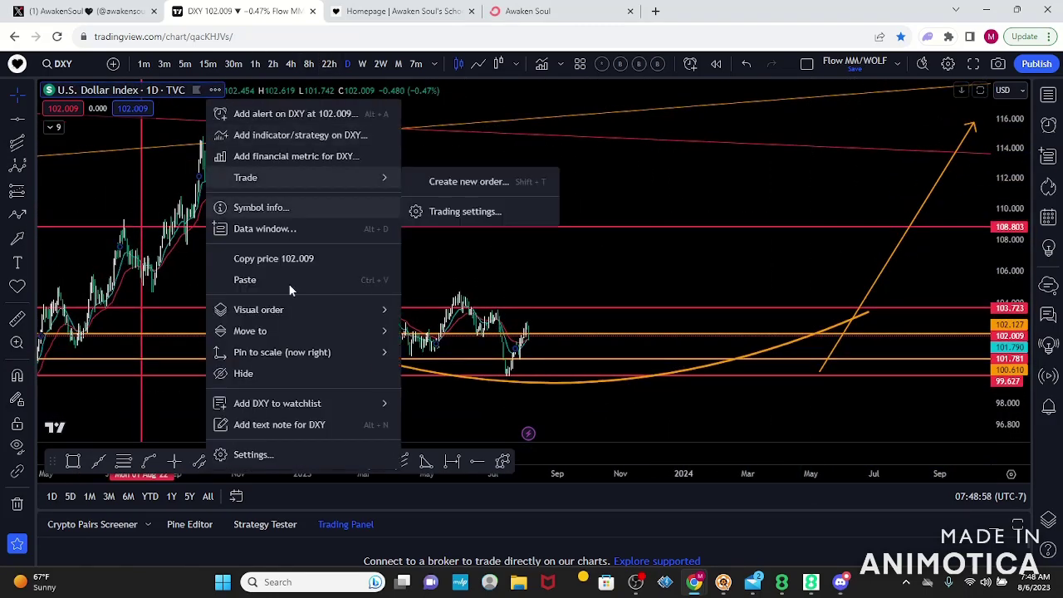
pyautogui.click(242, 374)
pyautogui.scroll(4, 705, 211)
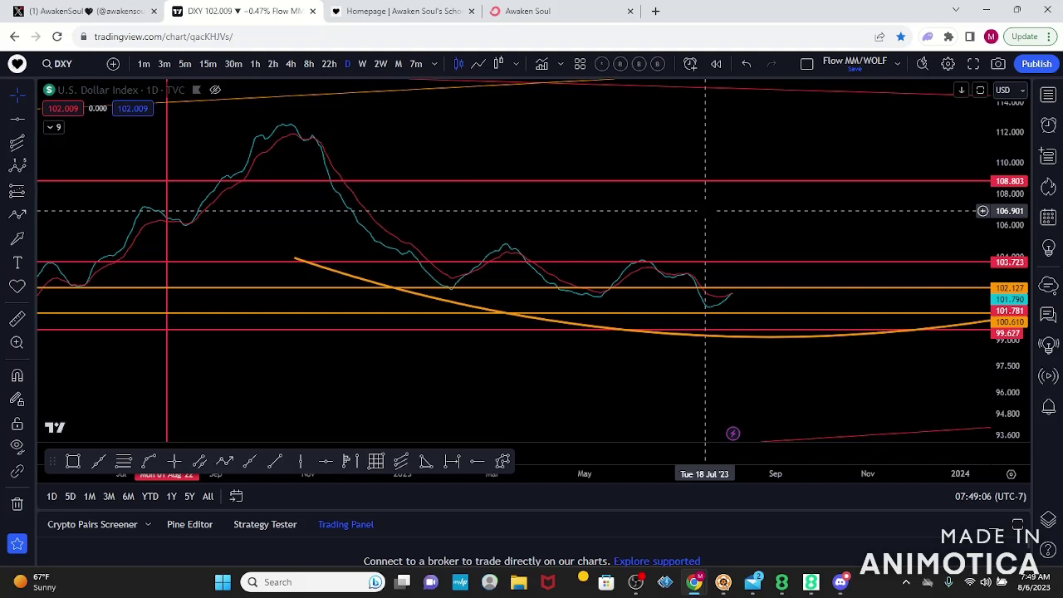
pyautogui.scroll(5, 983, 357)
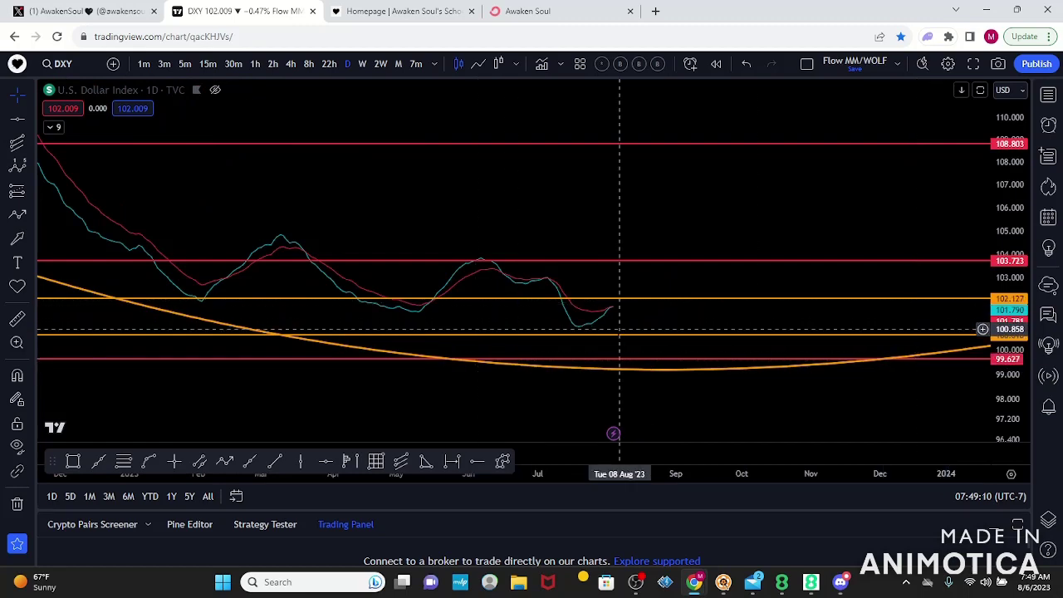
pyautogui.moveTo(1003, 398); pyautogui.dragTo(1005, 203)
pyautogui.scroll(5, 821, 323)
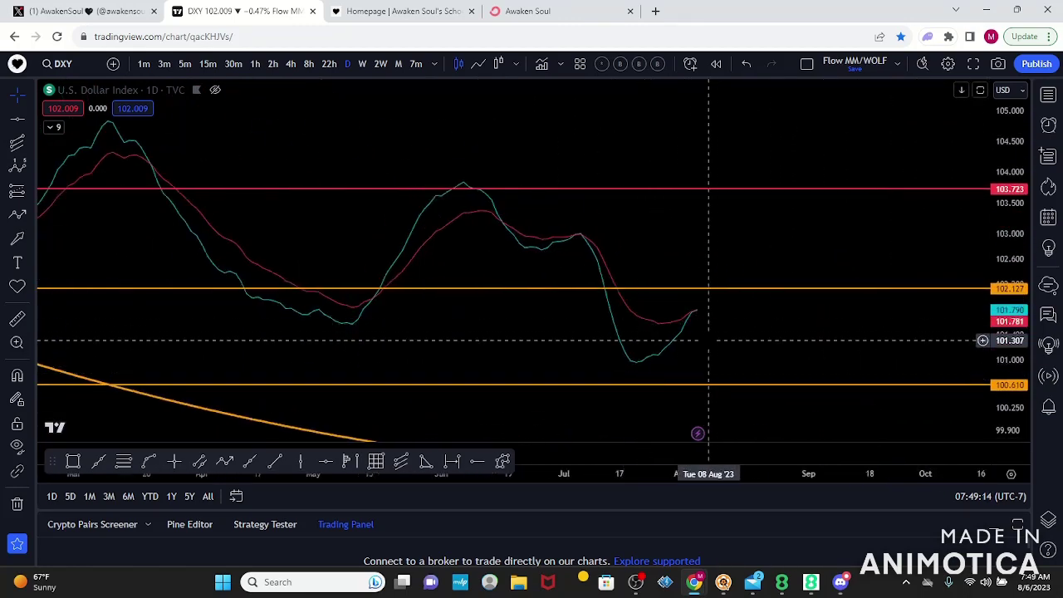
pyautogui.scroll(5, 708, 341)
pyautogui.scroll(-2, 490, 325)
pyautogui.moveTo(1015, 223); pyautogui.dragTo(1001, 324)
pyautogui.scroll(-10, 640, 285)
pyautogui.moveTo(762, 290); pyautogui.dragTo(616, 331)
pyautogui.moveTo(1017, 179); pyautogui.dragTo(657, 334)
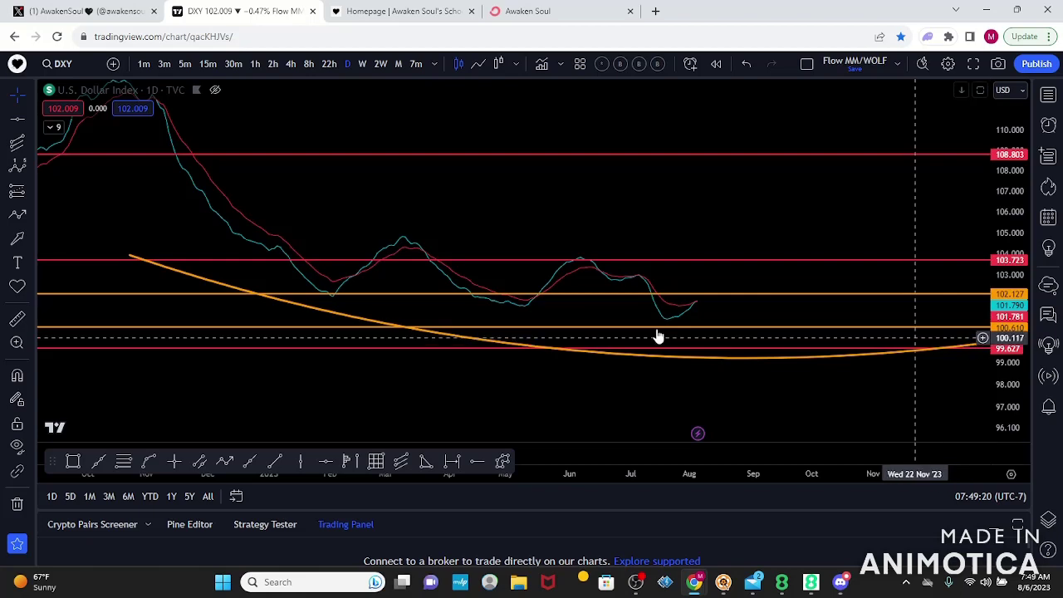
pyautogui.scroll(-2, 765, 285)
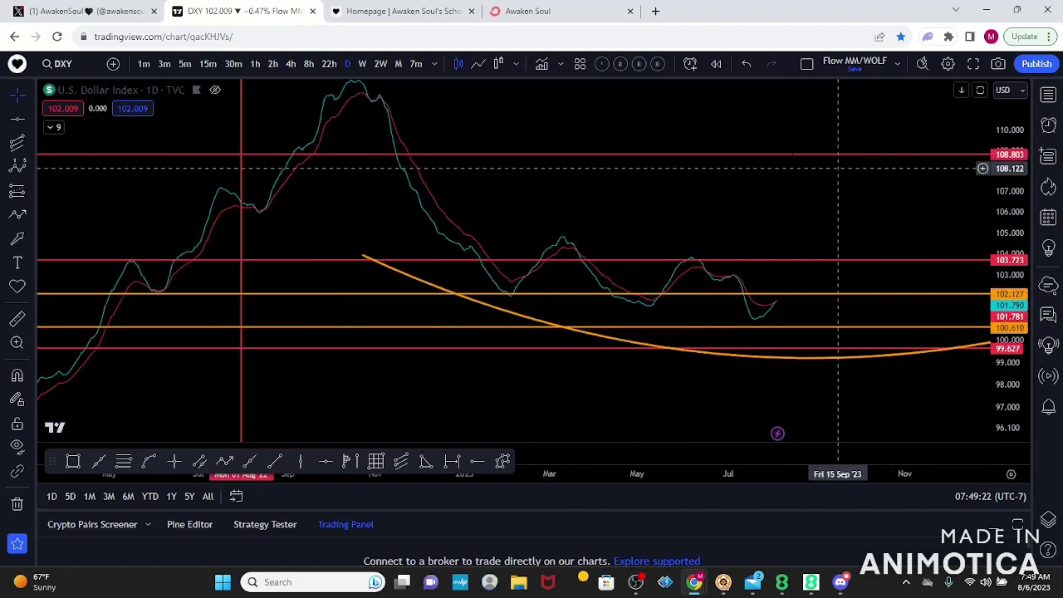
# Show the price series again and view it as a line chart before returning to candles
pyautogui.click(214, 88)
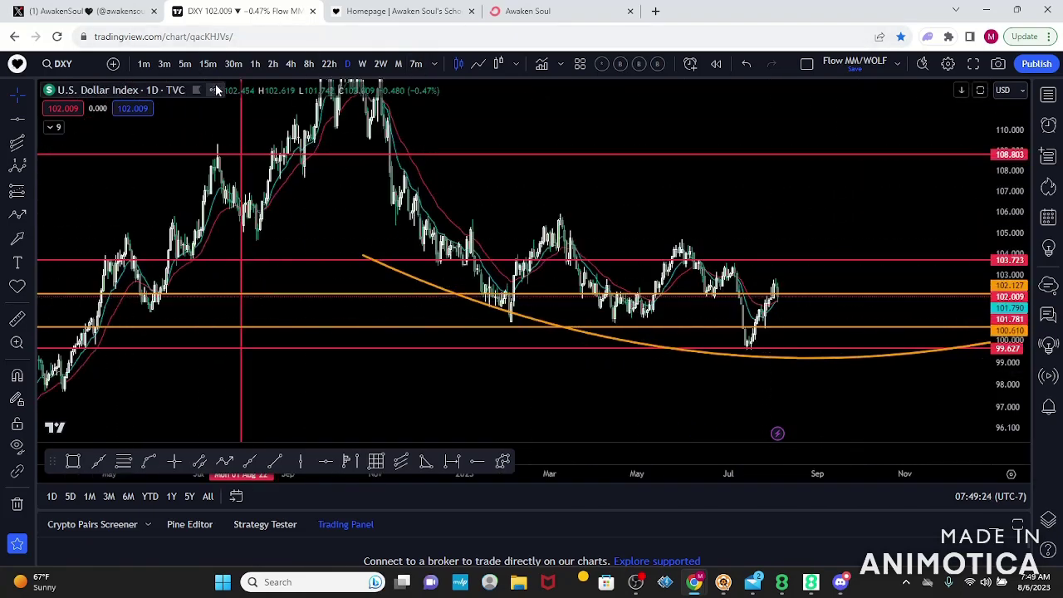
pyautogui.moveTo(982, 357); pyautogui.dragTo(982, 317)
pyautogui.moveTo(818, 211); pyautogui.dragTo(729, 301)
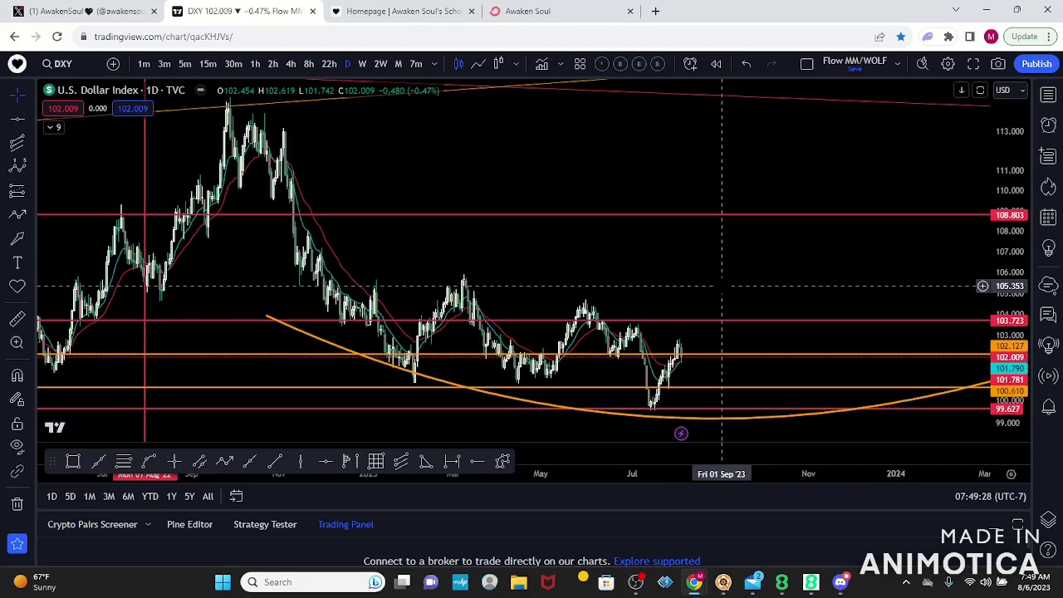
pyautogui.click(478, 66)
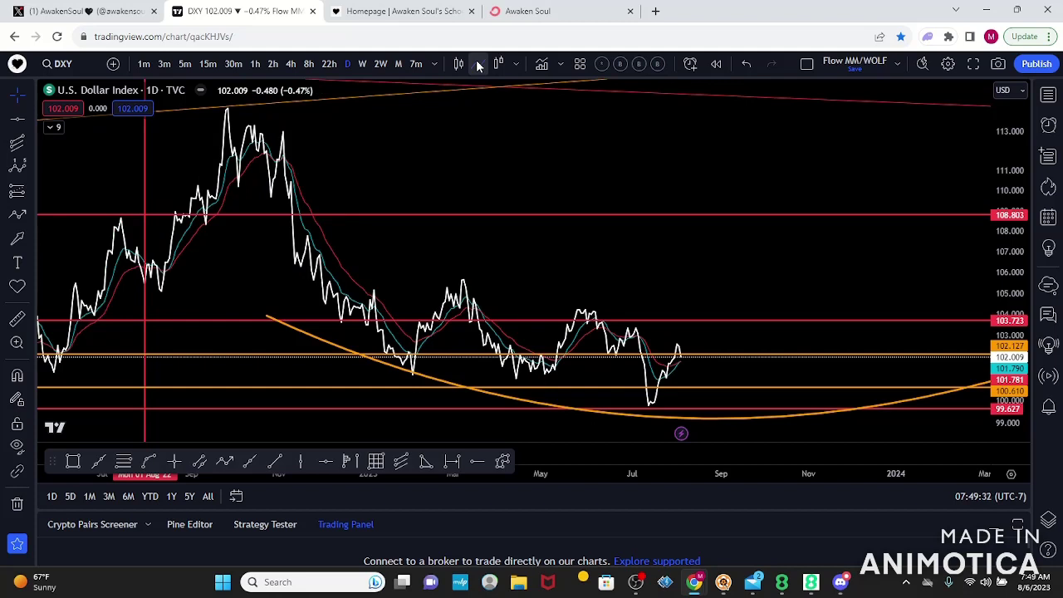
pyautogui.click(458, 65)
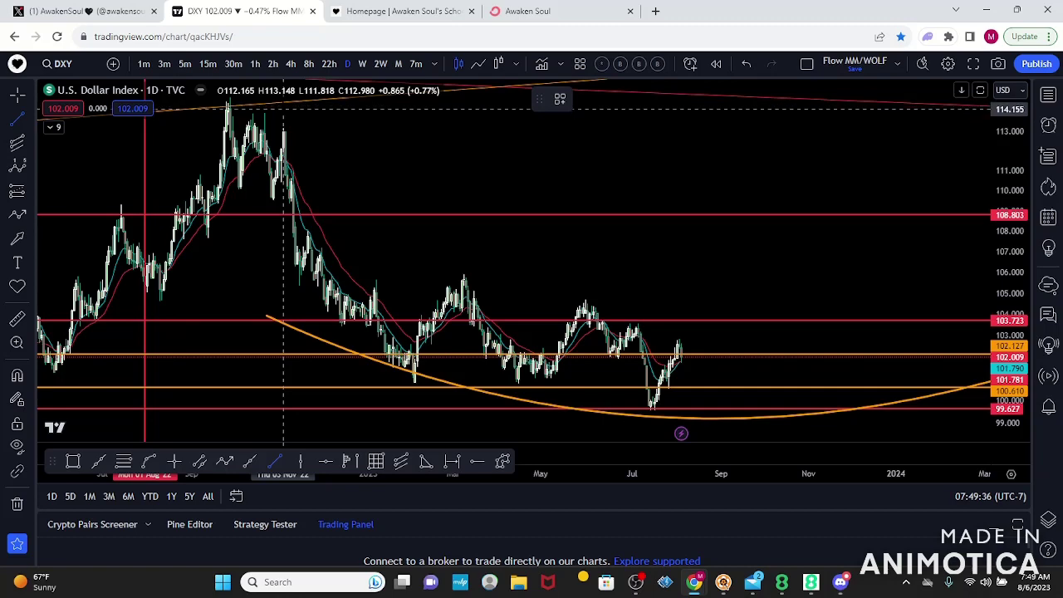
# Draw an orange falling trendline from about 114.293 on 3 November 2022 to about 100.632 on 28 February 2023
pyautogui.click(283, 108)
pyautogui.doubleClick(451, 385)
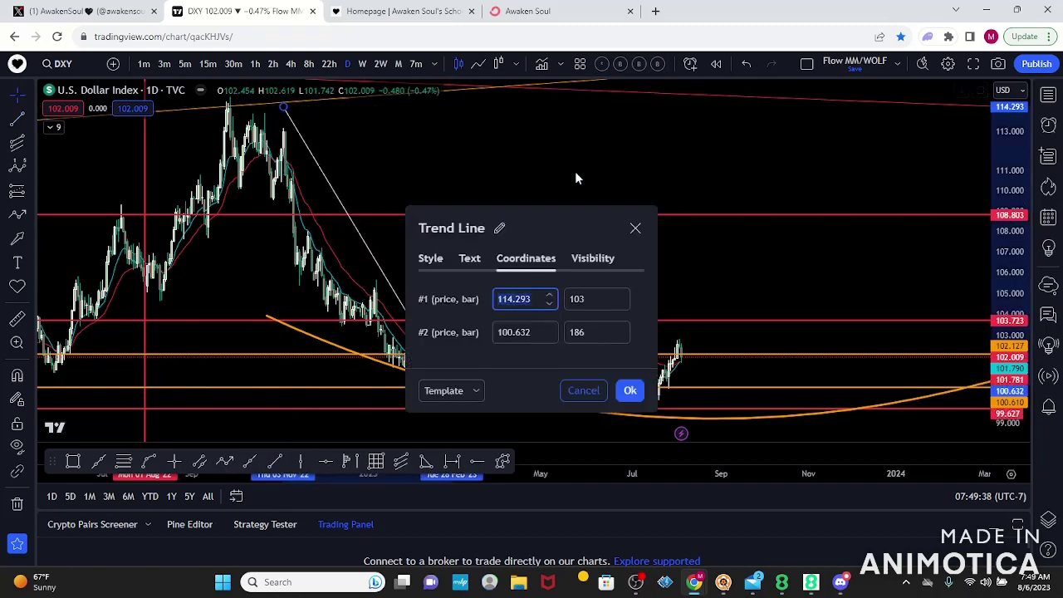
pyautogui.click(633, 229)
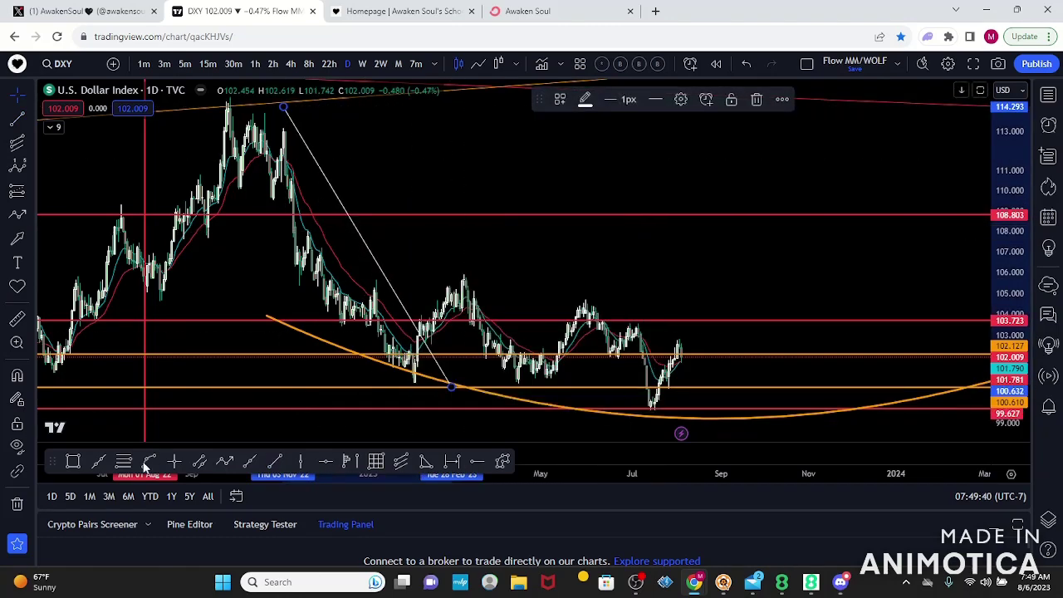
pyautogui.click(586, 100)
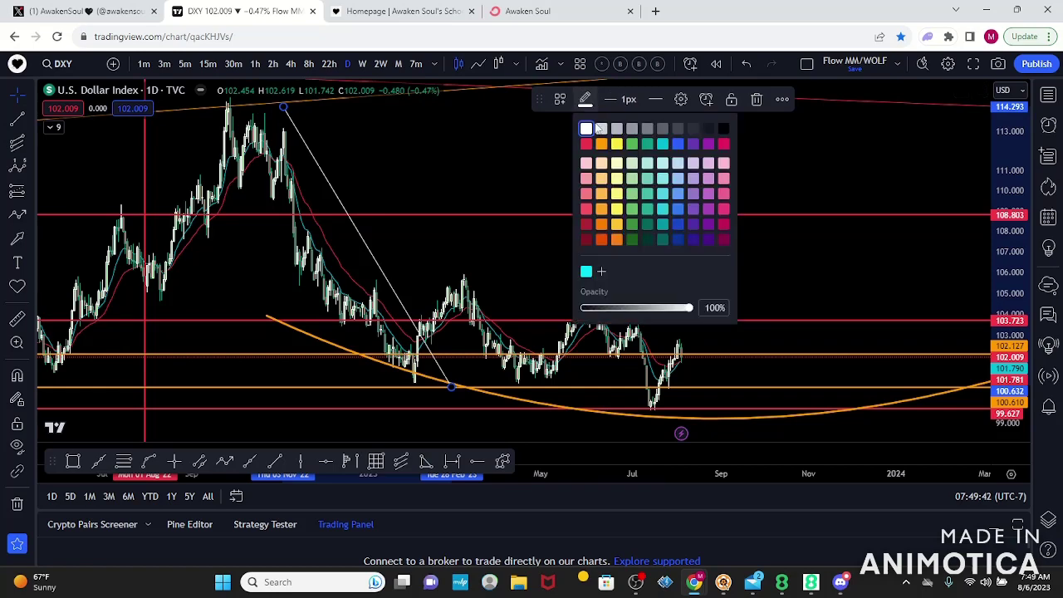
pyautogui.click(601, 144)
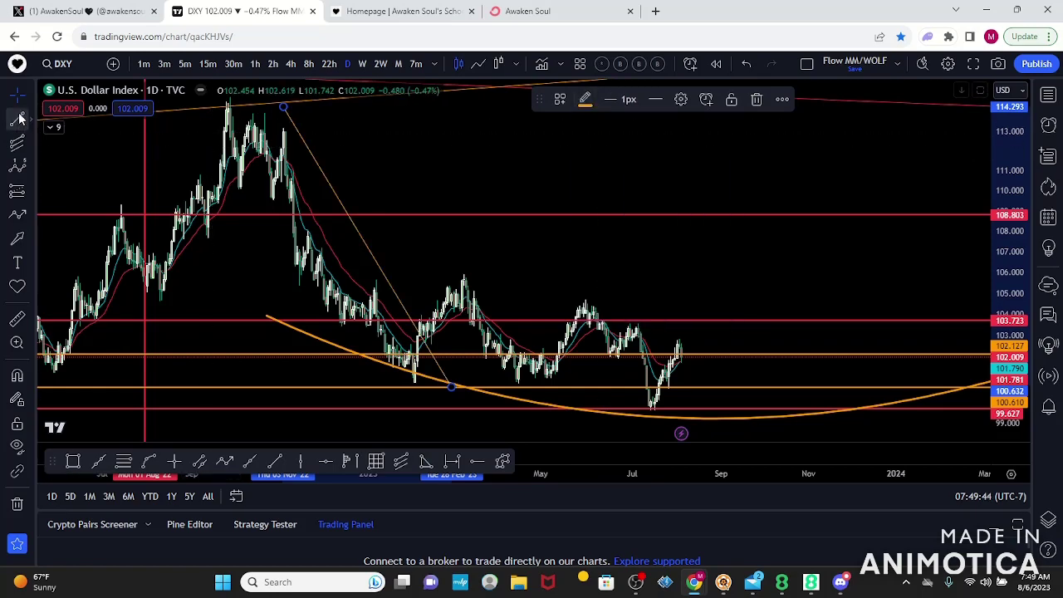
# Draw a rising trendline from about 100.875 to 106.023 in early April 2023 and a falling one from about 106.568 in mid-March to late May
pyautogui.click(419, 380)
pyautogui.click(502, 272)
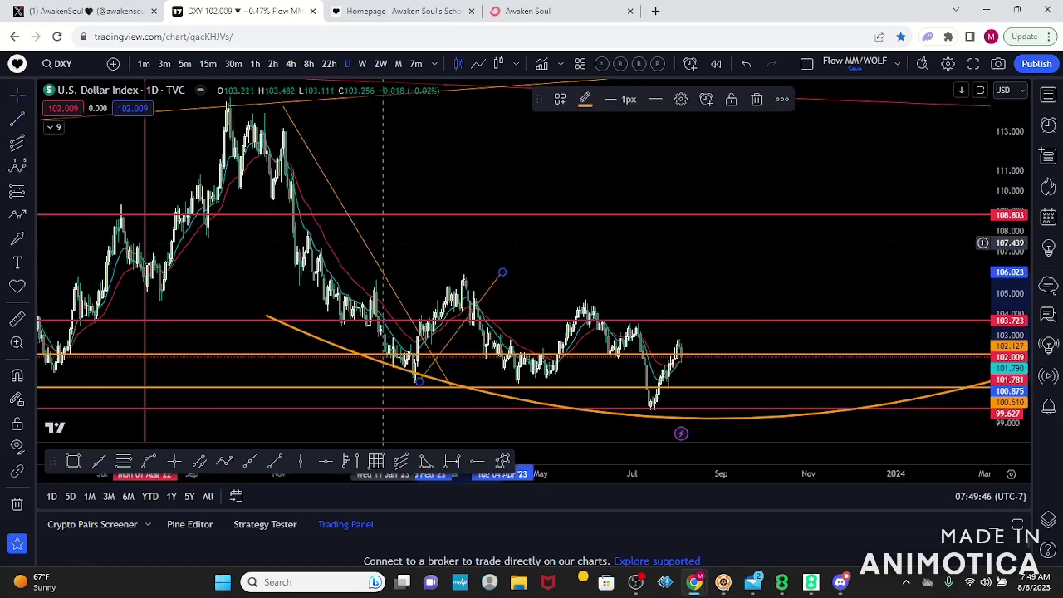
pyautogui.click(18, 120)
pyautogui.click(470, 260)
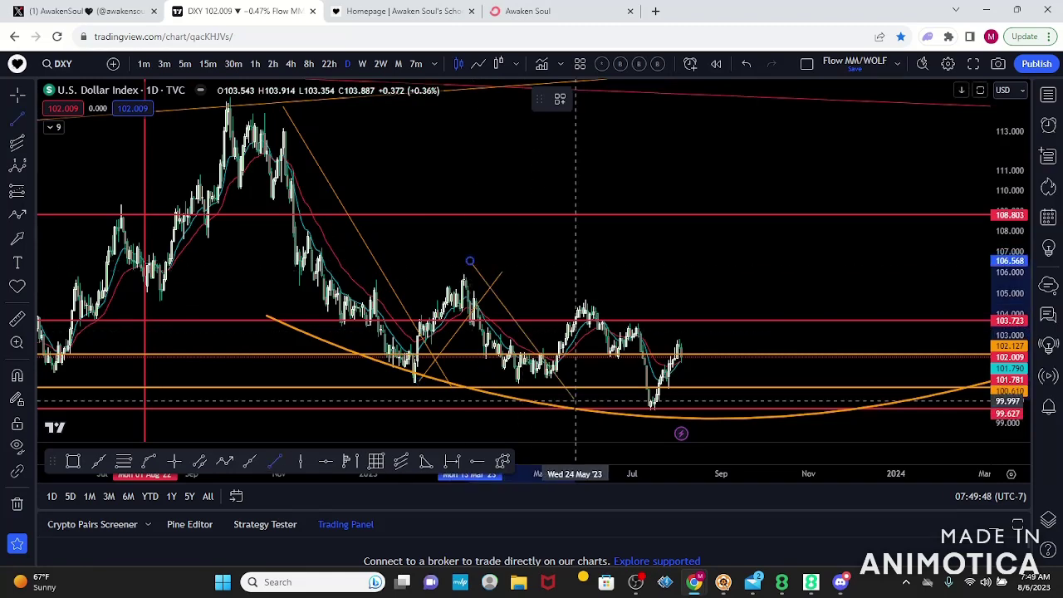
pyautogui.click(576, 407)
# Draw a rising trendline from about 100.057 in late April to 105.195 in June 2023 and a falling one from 105.322 to 100.299 in September
pyautogui.click(17, 119)
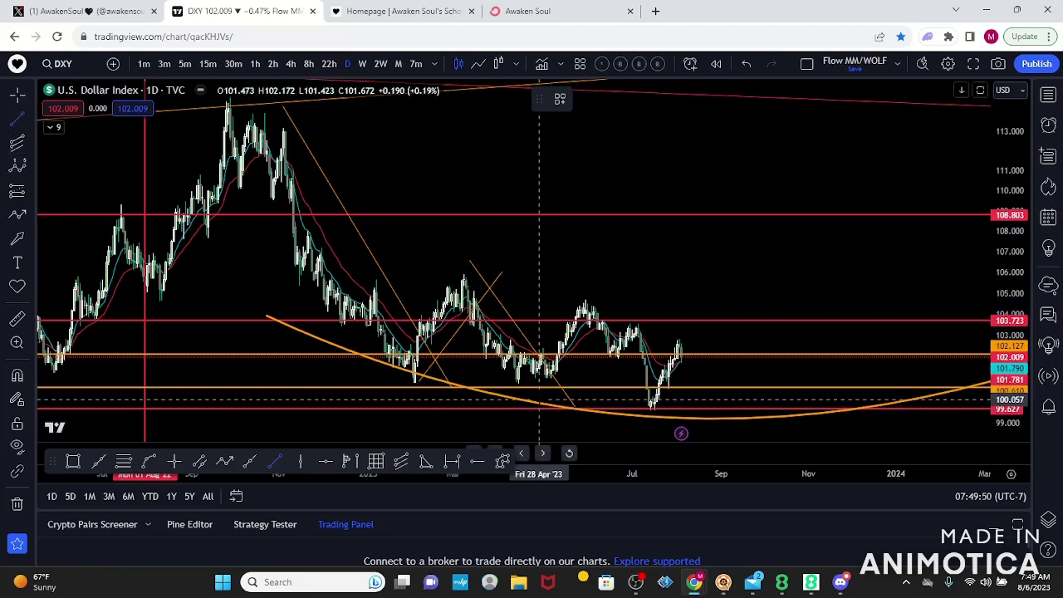
pyautogui.click(539, 401)
pyautogui.click(619, 289)
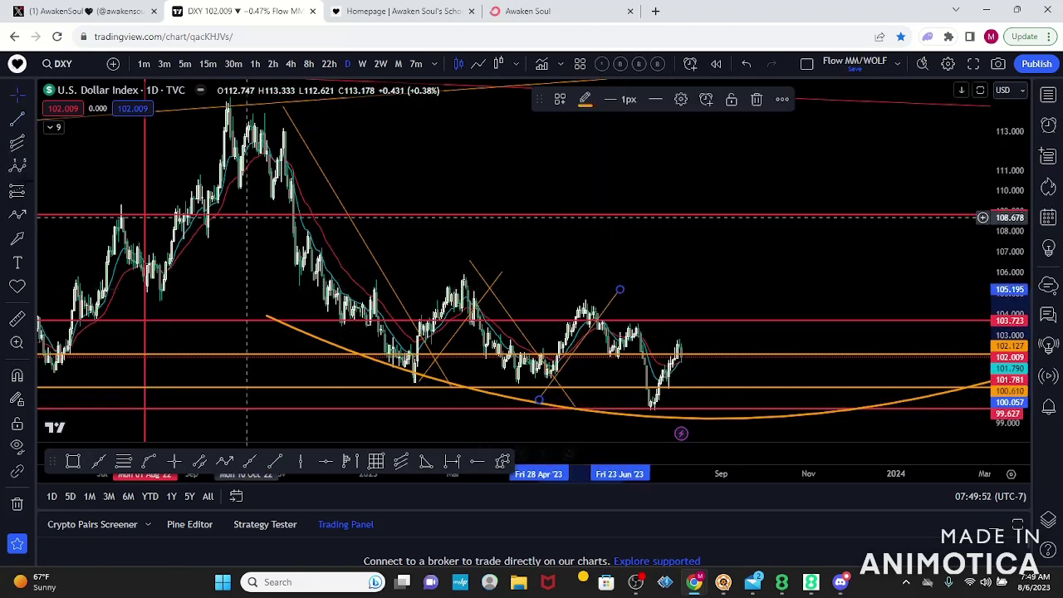
pyautogui.click(17, 119)
pyautogui.click(568, 287)
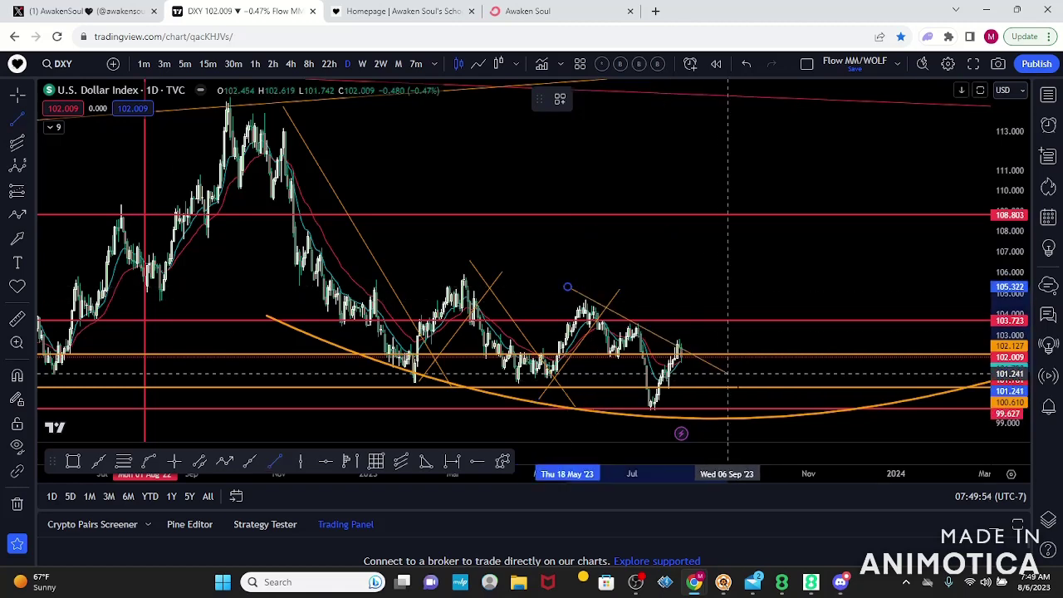
pyautogui.click(750, 394)
# Colour the latest falling trendline yellow and move its end to about 100.377 on 6 October 2023
pyautogui.scroll(5, 760, 341)
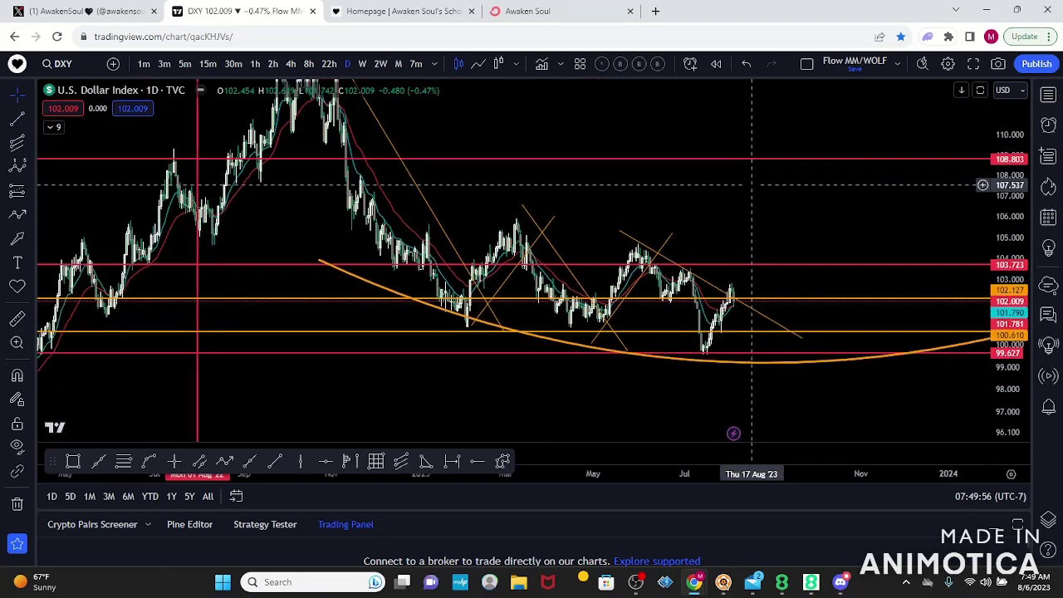
pyautogui.moveTo(994, 416); pyautogui.dragTo(1001, 307)
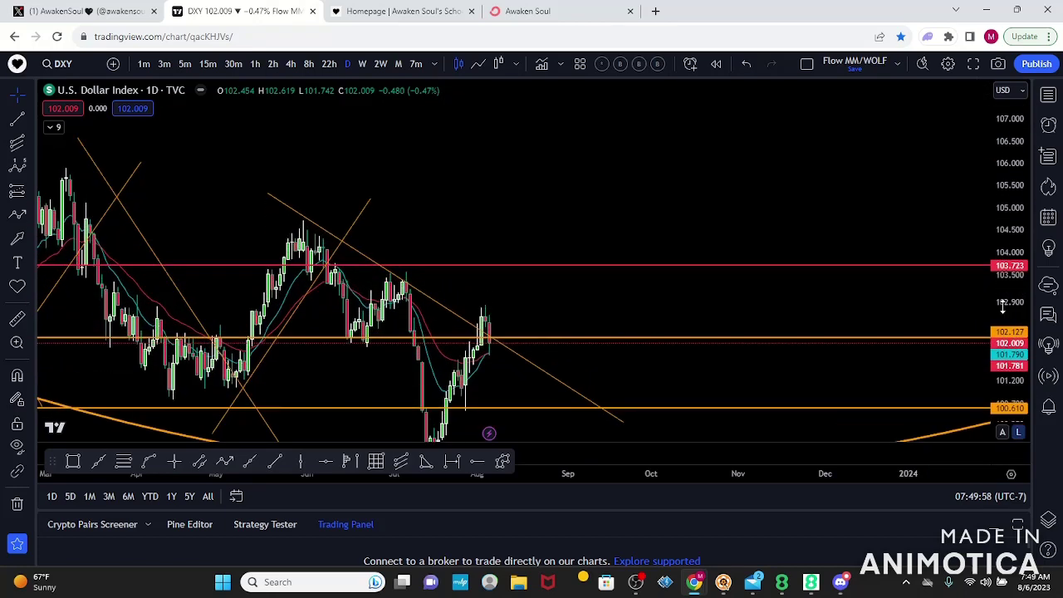
pyautogui.click(454, 320)
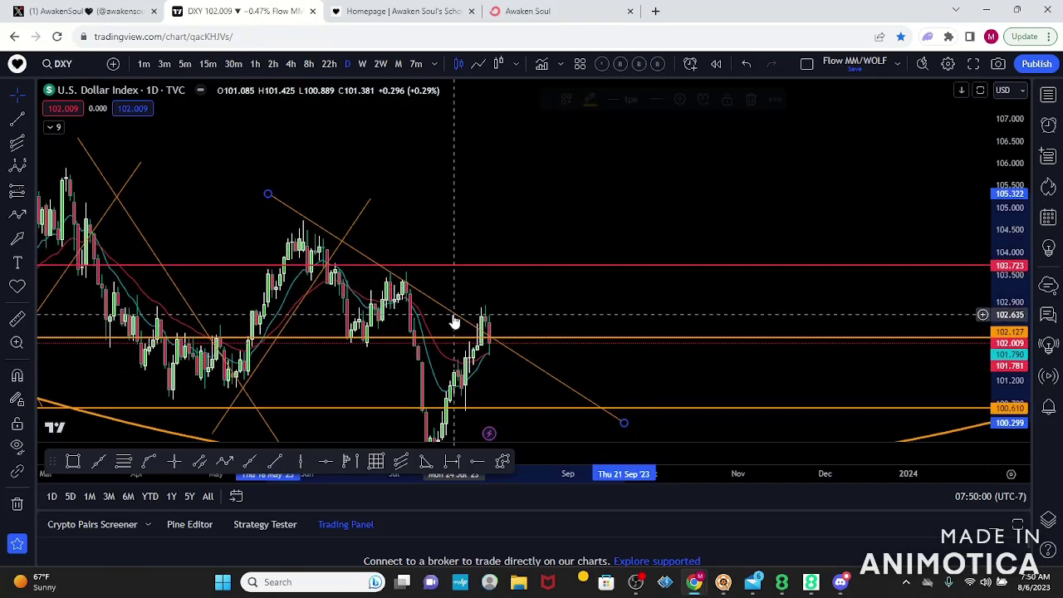
pyautogui.click(585, 100)
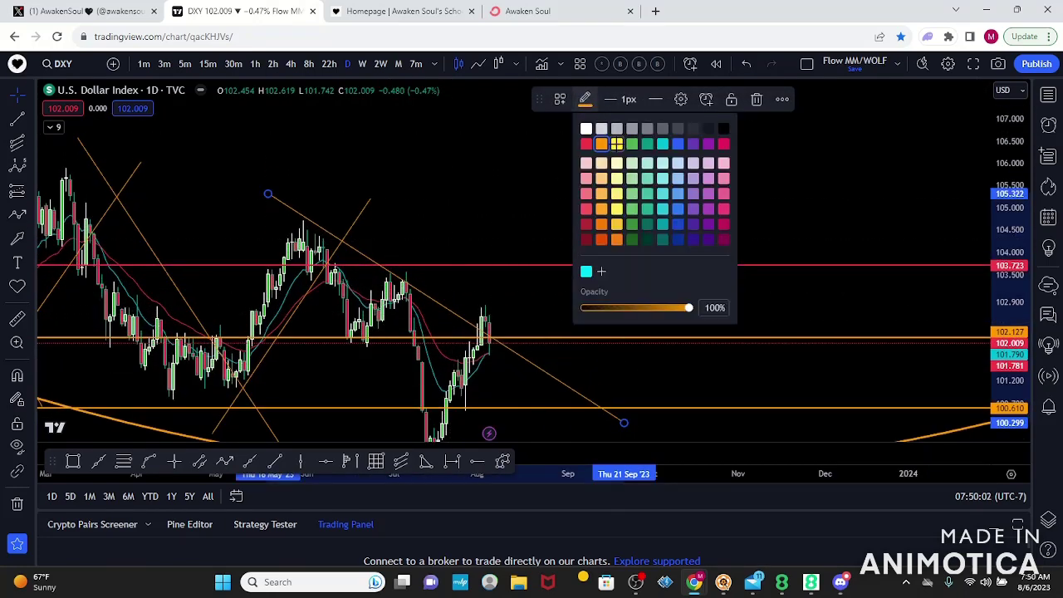
pyautogui.click(616, 142)
pyautogui.moveTo(625, 427); pyautogui.dragTo(666, 419)
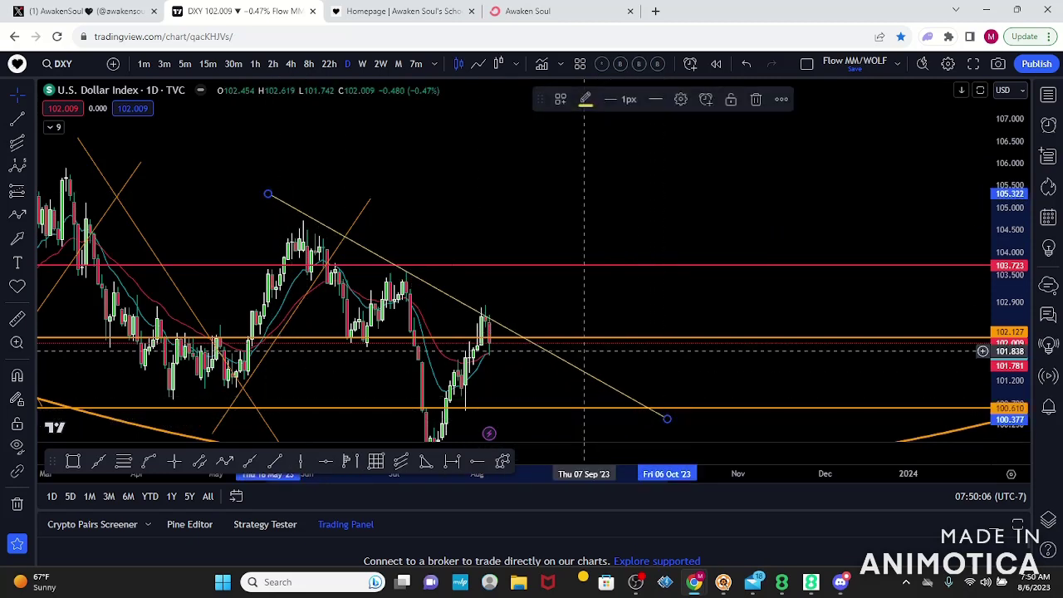
# Refit the yellow falling trendline from about 105.211 on 17 May 2023 to about 100.264 on 20 October 2023
pyautogui.moveTo(267, 194); pyautogui.dragTo(264, 199)
pyautogui.moveTo(666, 421); pyautogui.dragTo(707, 422)
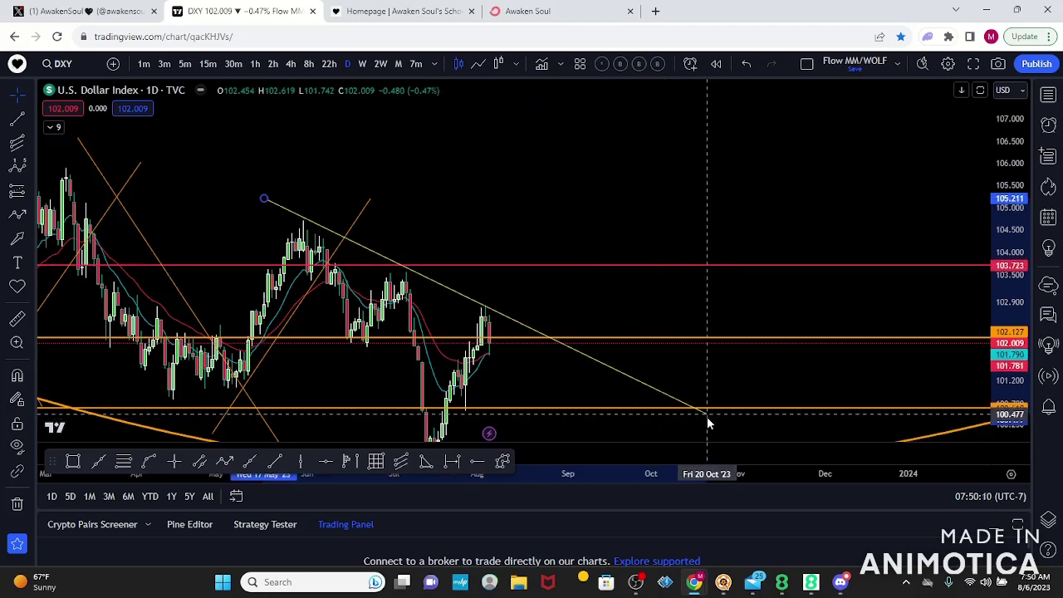
# Show price as a line chart and refit the yellow falling trendline from about 104.765 on 17 May to 100.477 on 17 October 2023
pyautogui.click(496, 65)
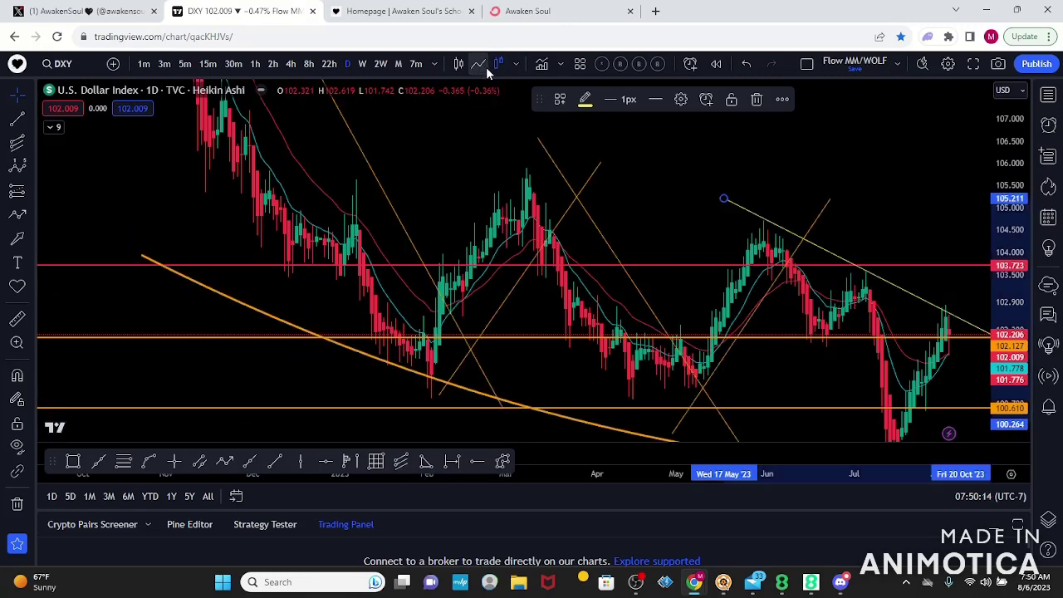
pyautogui.scroll(4, 923, 195)
pyautogui.moveTo(878, 195); pyautogui.dragTo(666, 187)
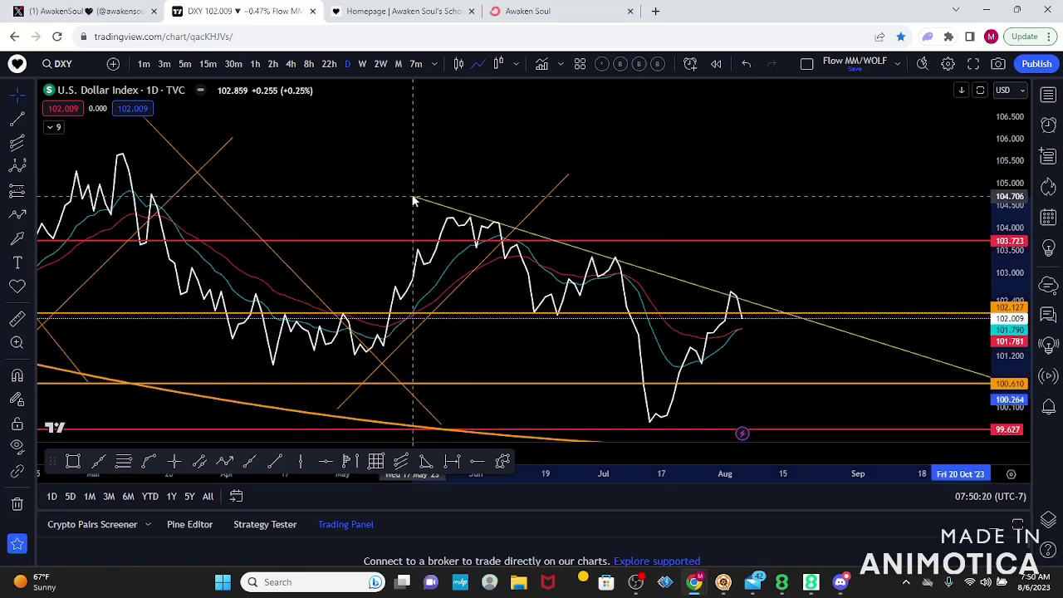
pyautogui.click(410, 192)
pyautogui.moveTo(817, 326); pyautogui.dragTo(677, 291)
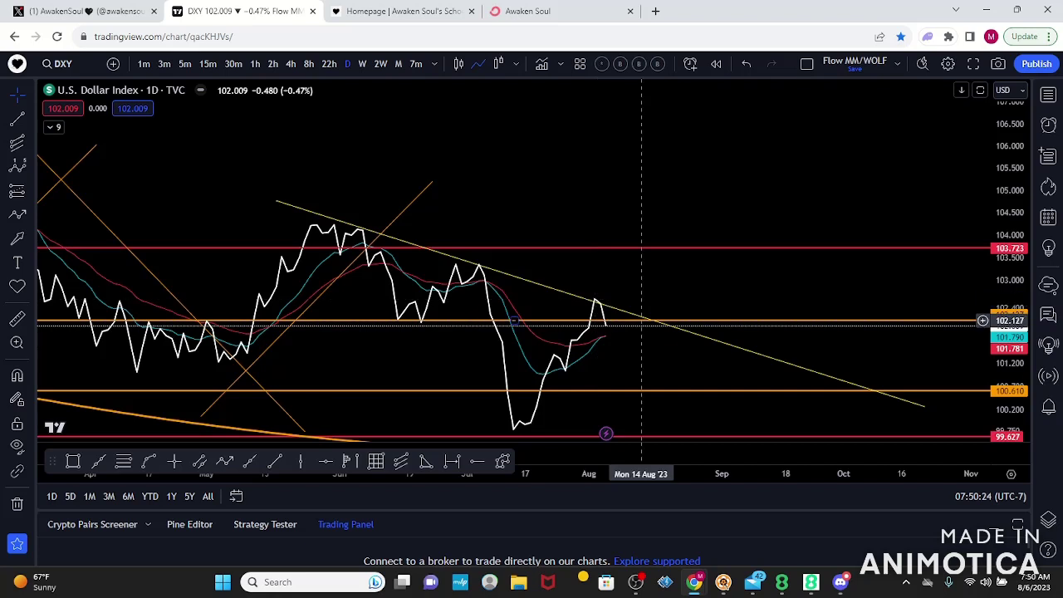
pyautogui.moveTo(929, 401); pyautogui.dragTo(907, 398)
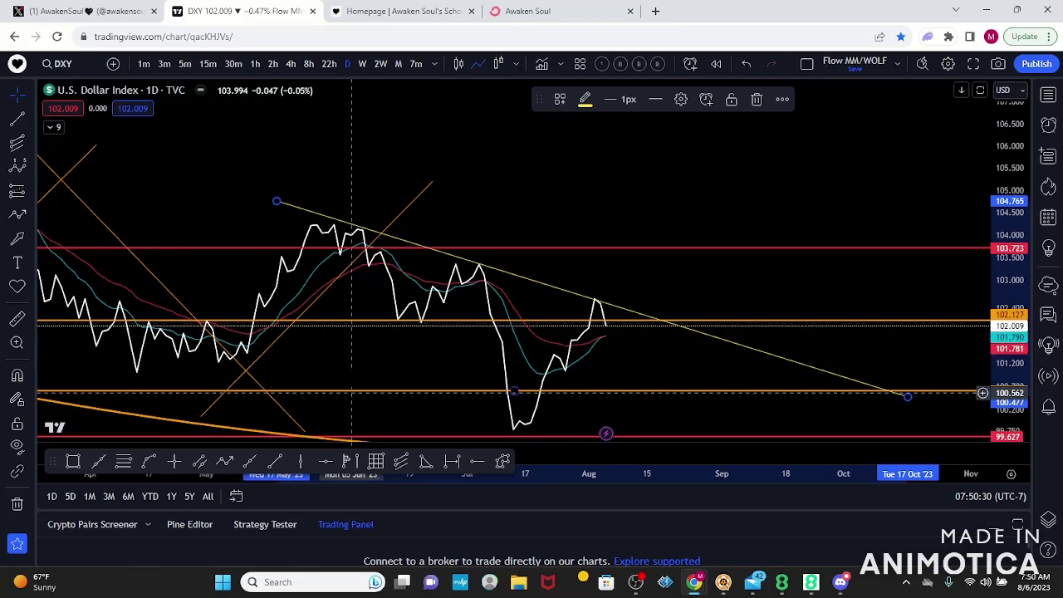
# Deselect the yellow trendline and return the daily chart to candlesticks
pyautogui.click(276, 344)
pyautogui.moveTo(646, 216); pyautogui.dragTo(681, 123)
pyautogui.scroll(-1, 681, 123)
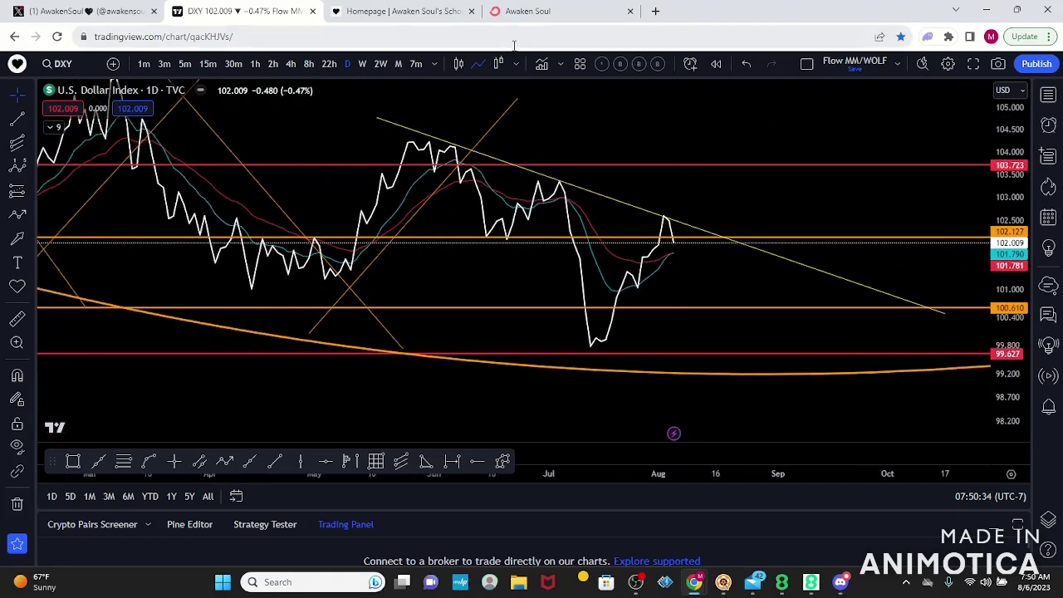
pyautogui.click(460, 64)
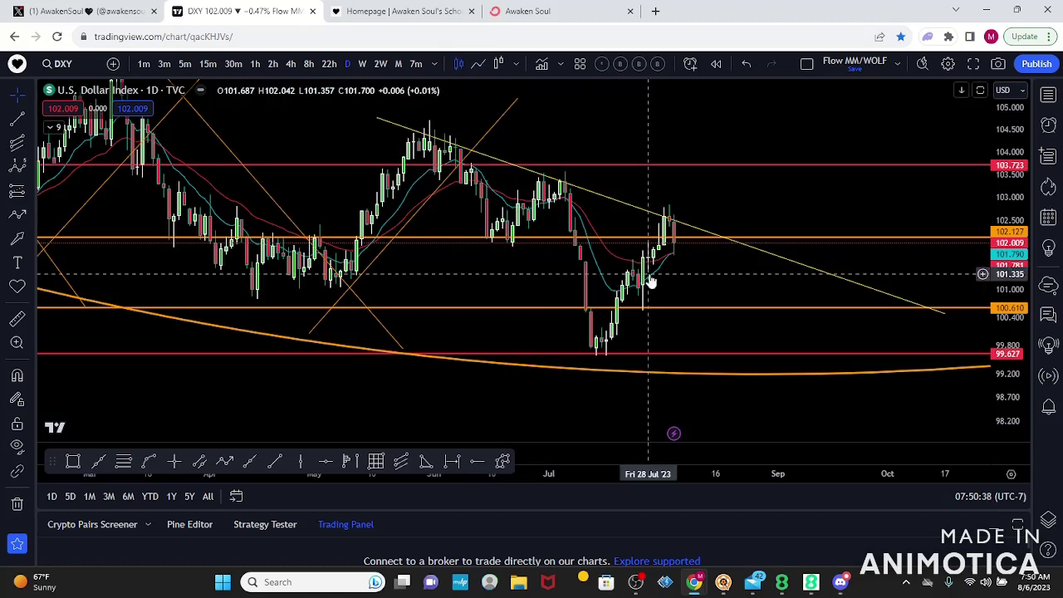
# Delete the three older orange trendlines spanning November 2022 to late May 2023
pyautogui.scroll(4, 648, 274)
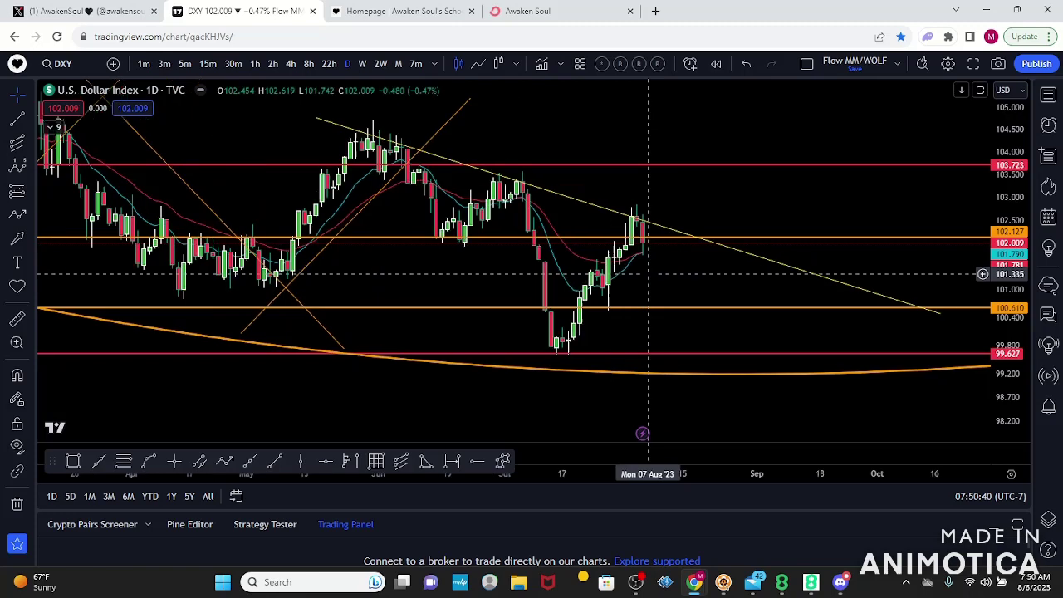
pyautogui.scroll(-4, 516, 225)
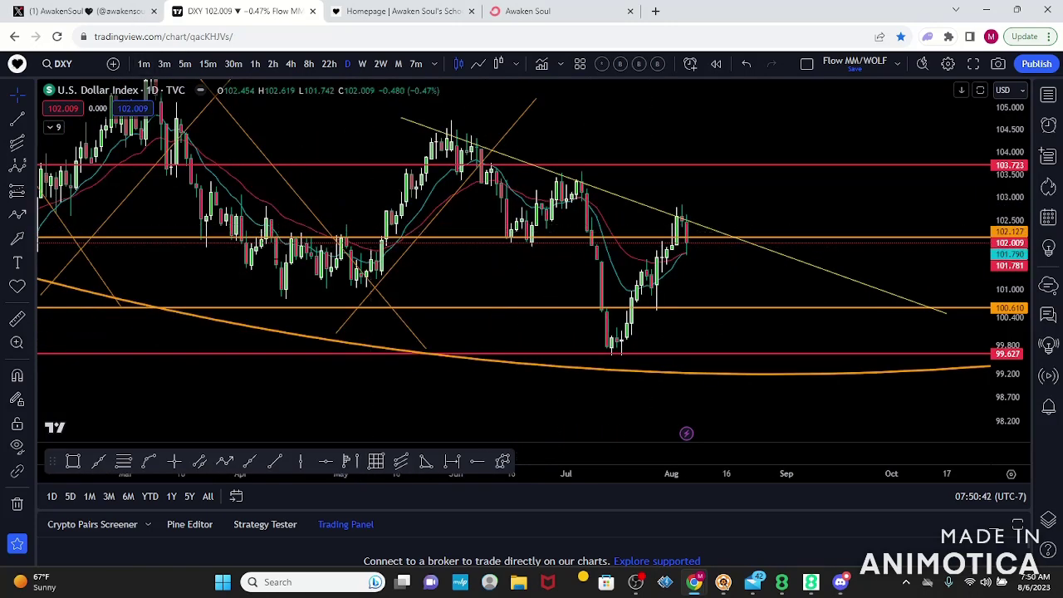
pyautogui.click(306, 209)
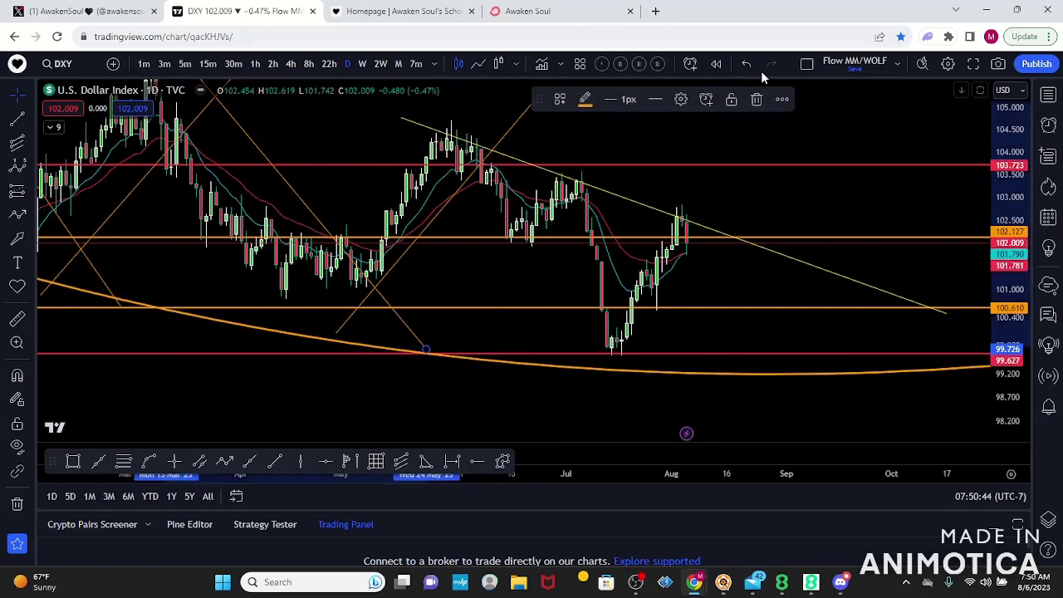
pyautogui.scroll(-3, 125, 204)
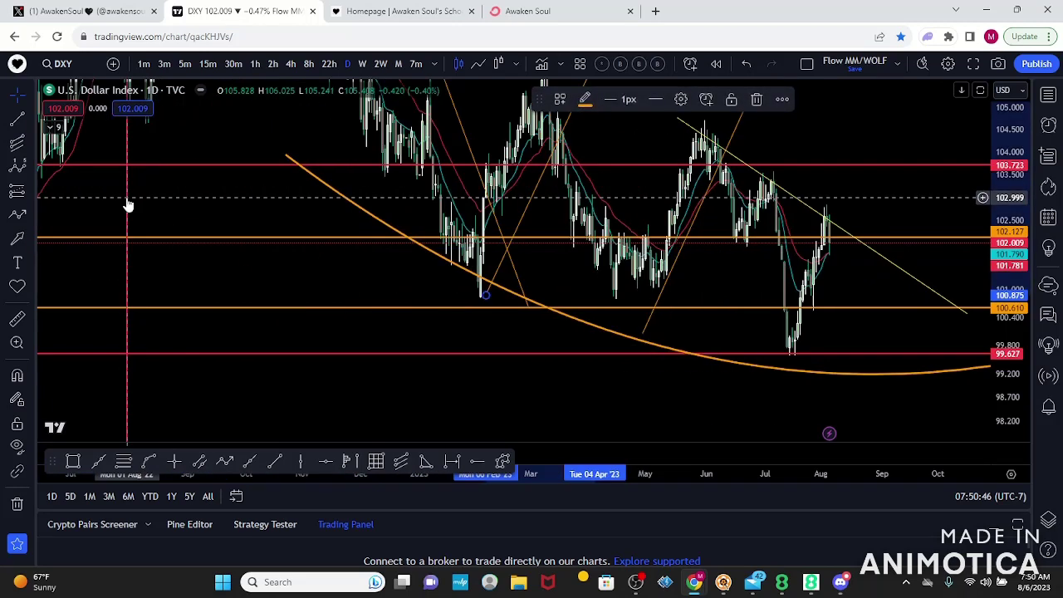
pyautogui.moveTo(485, 295); pyautogui.dragTo(528, 306)
pyautogui.click(756, 99)
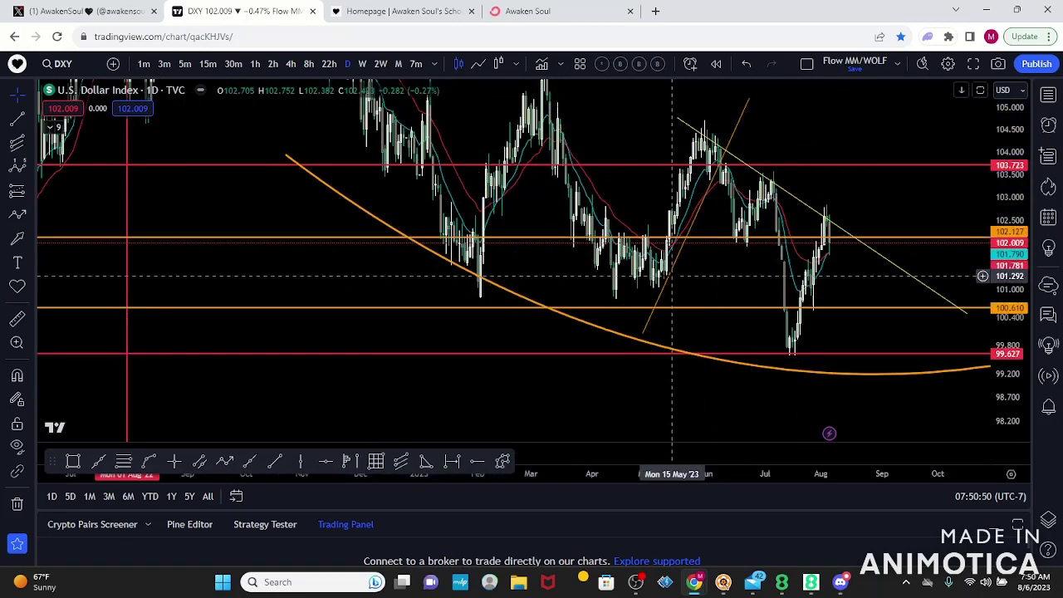
# Move the start of the rising April–June trendline to about 99.952 on 26 April 2023 and colour the line yellow
pyautogui.scroll(3, 668, 274)
pyautogui.moveTo(432, 294); pyautogui.dragTo(286, 338)
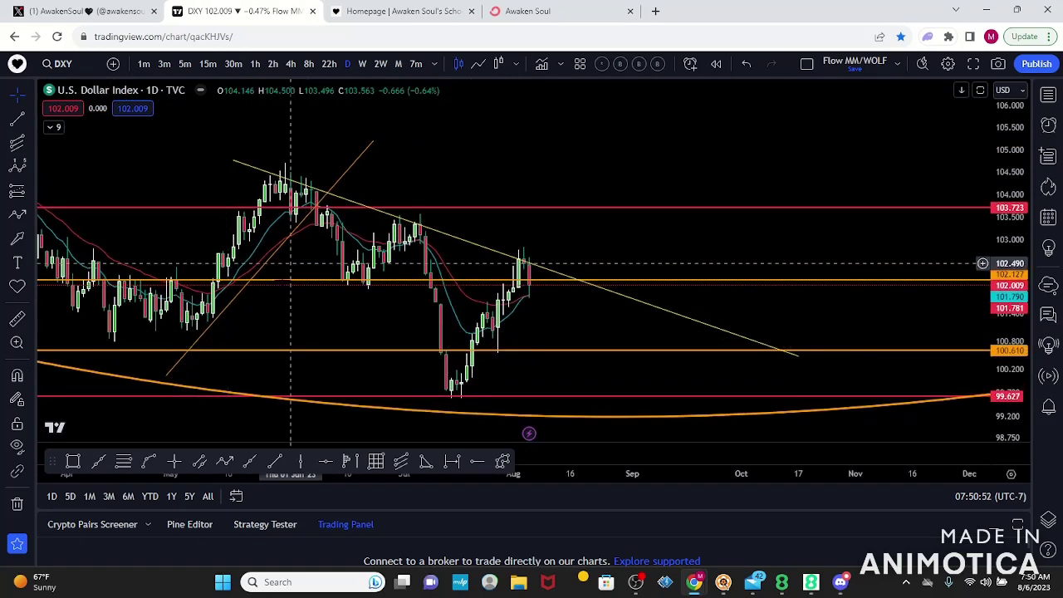
pyautogui.moveTo(166, 376); pyautogui.dragTo(156, 382)
pyautogui.click(587, 99)
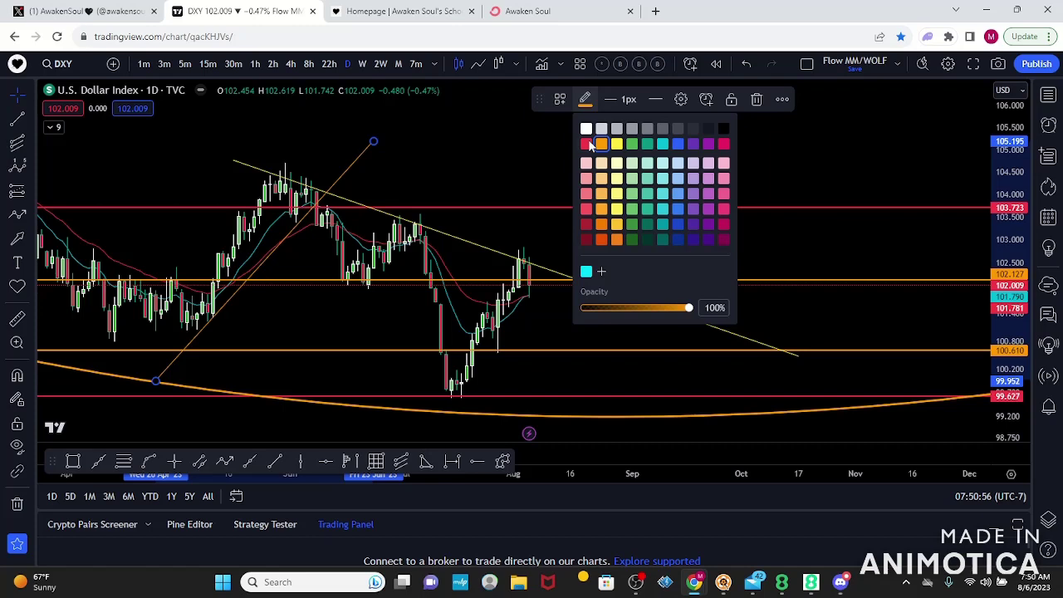
pyautogui.click(617, 146)
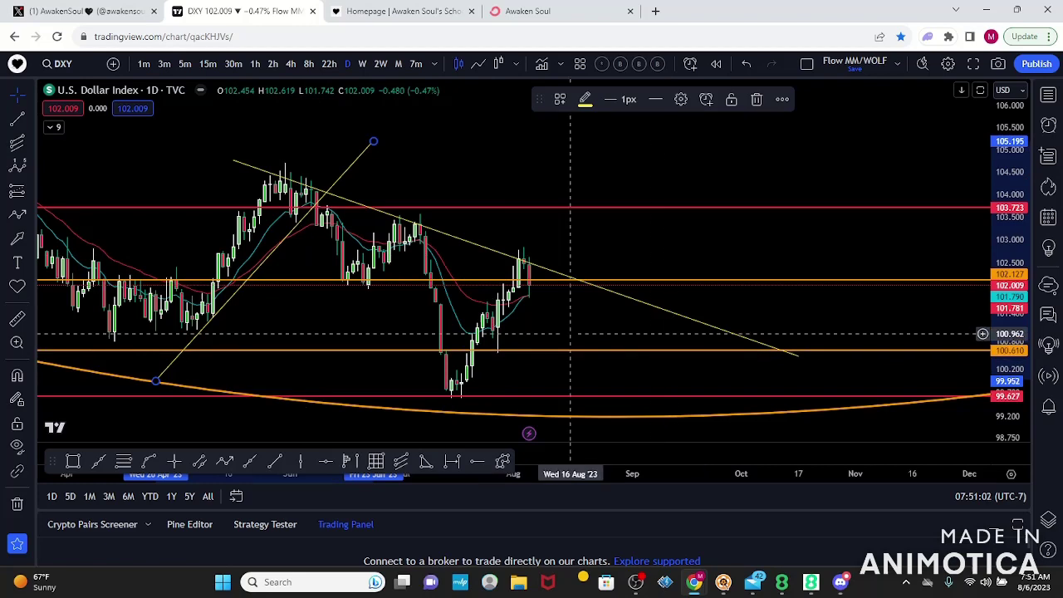
# Draw yellow horizontal levels at about 102.868 and 102.359 near the early-August highs
pyautogui.scroll(5, 558, 331)
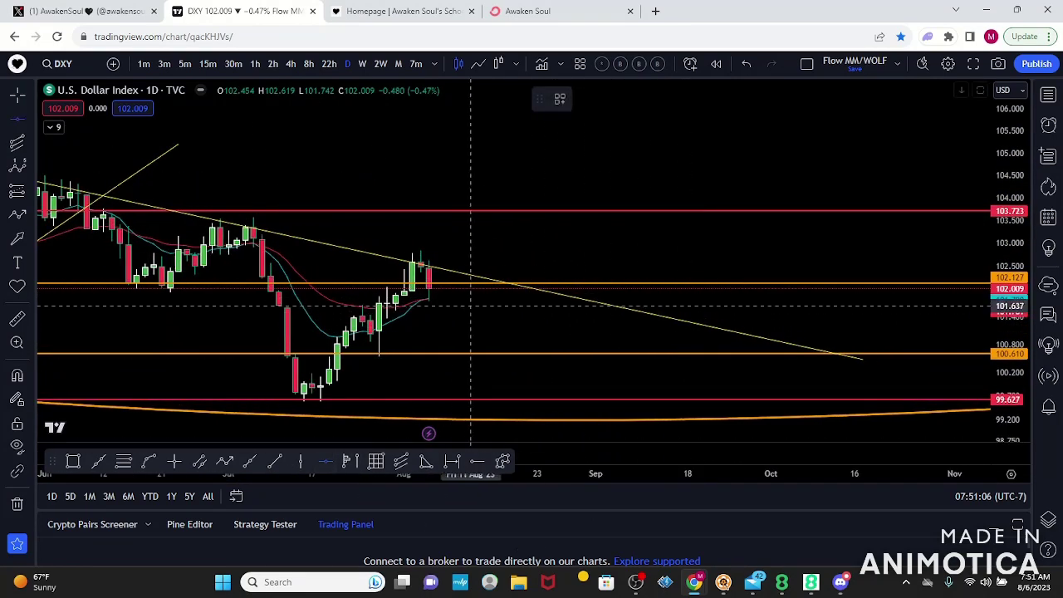
pyautogui.click(514, 249)
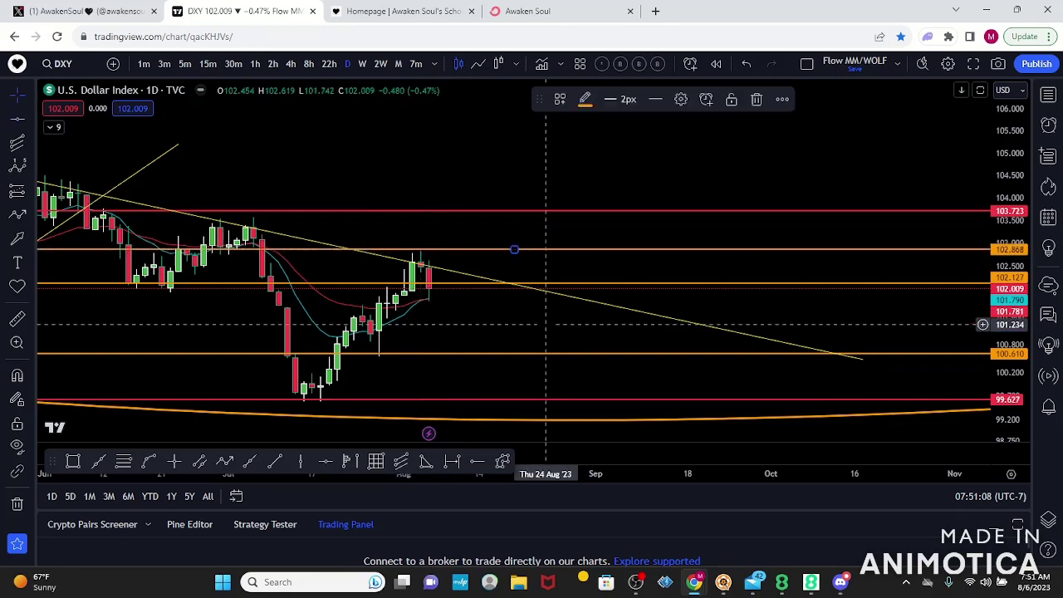
pyautogui.click(588, 99)
pyautogui.click(612, 142)
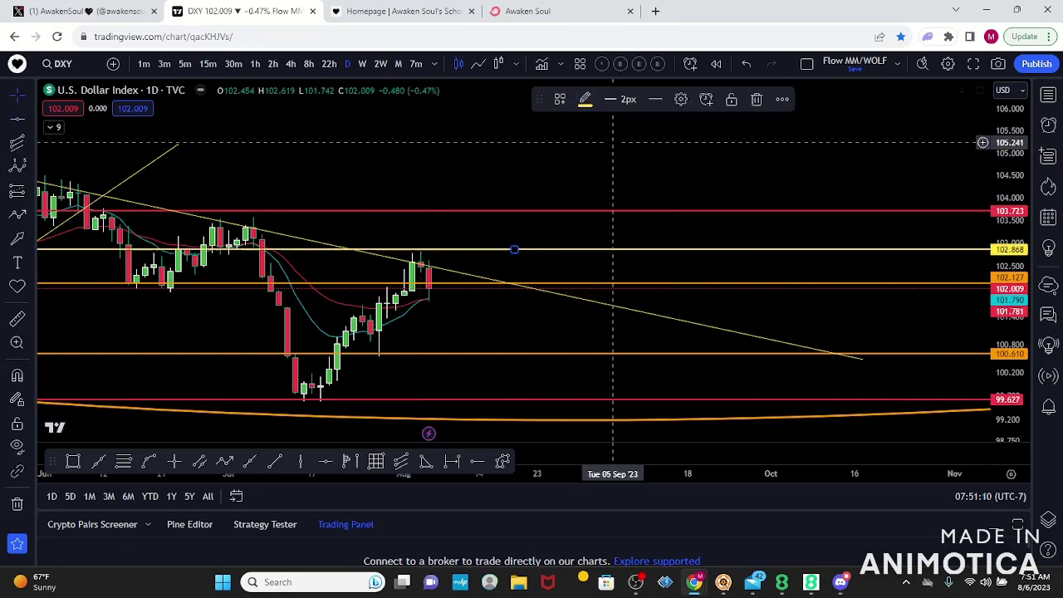
pyautogui.click(18, 123)
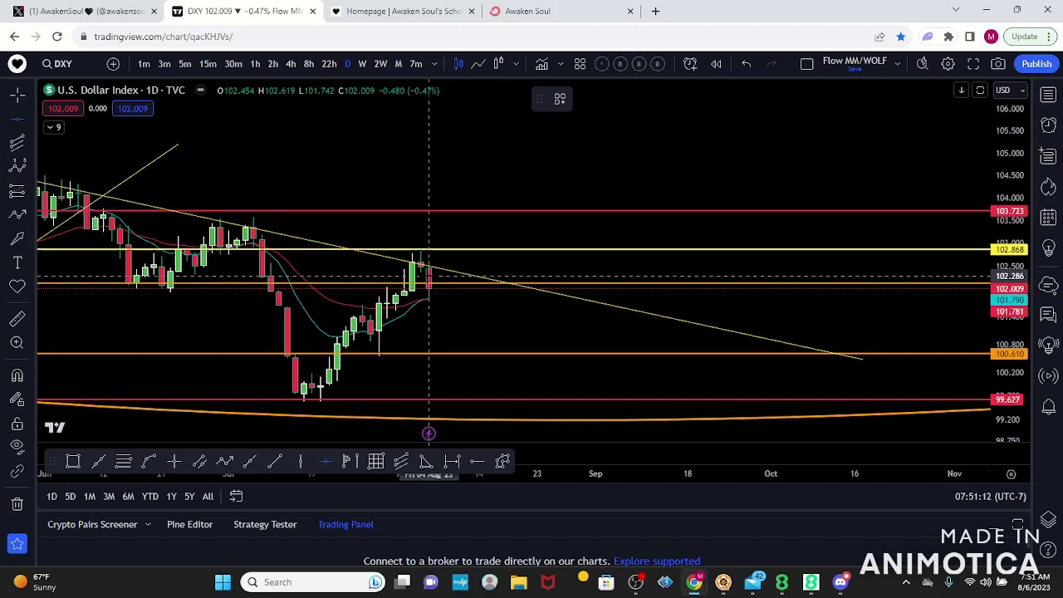
# Draw a yellow extended rising trendline from about 99.500 on 18 July 2023 through about 101.781 on 8 August 2023
pyautogui.moveTo(577, 332); pyautogui.dragTo(656, 333)
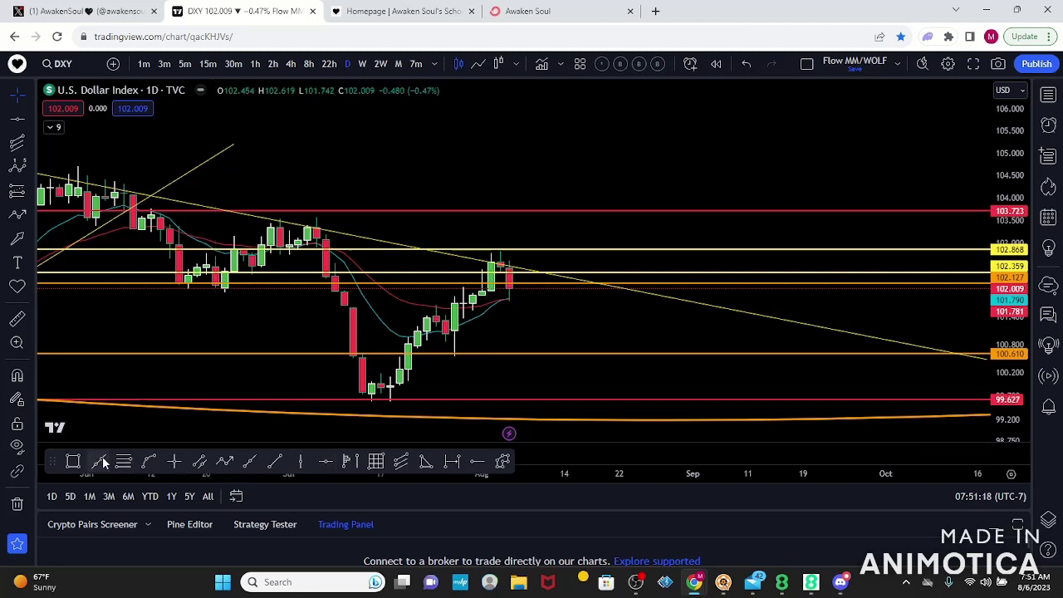
pyautogui.click(390, 404)
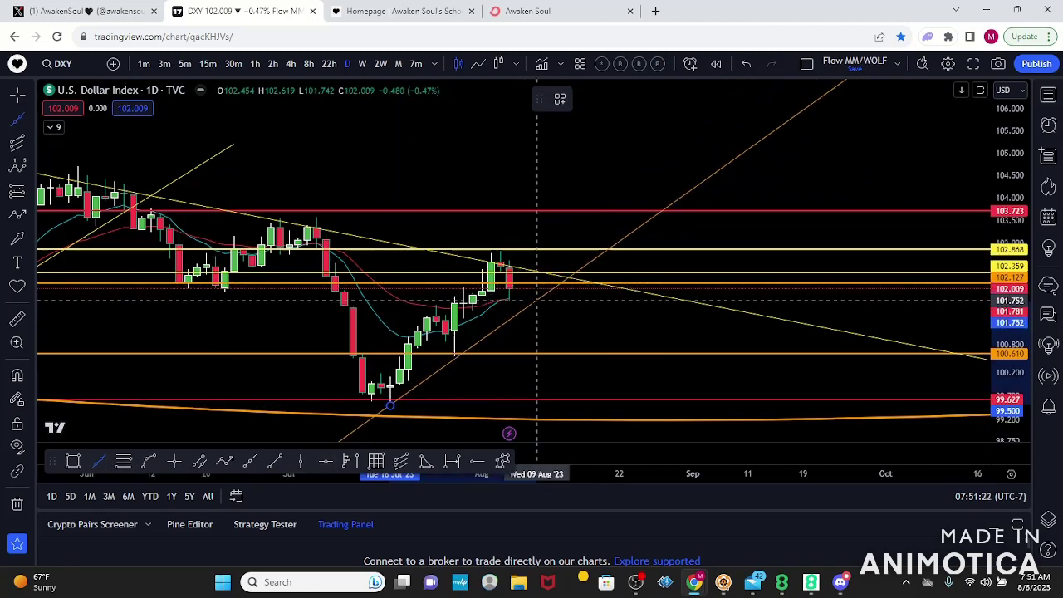
pyautogui.click(527, 299)
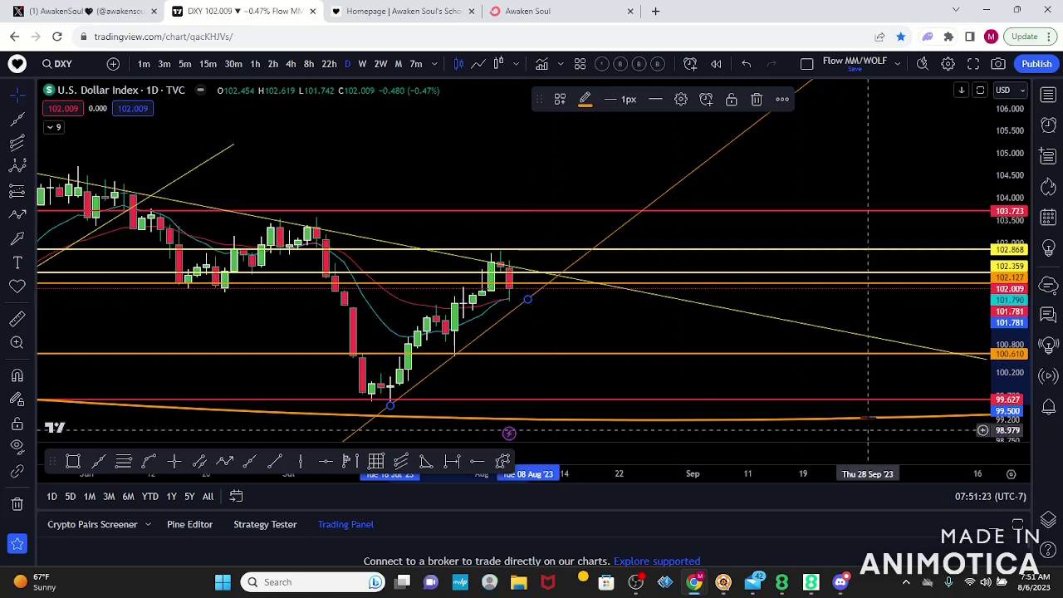
pyautogui.click(586, 99)
pyautogui.click(617, 144)
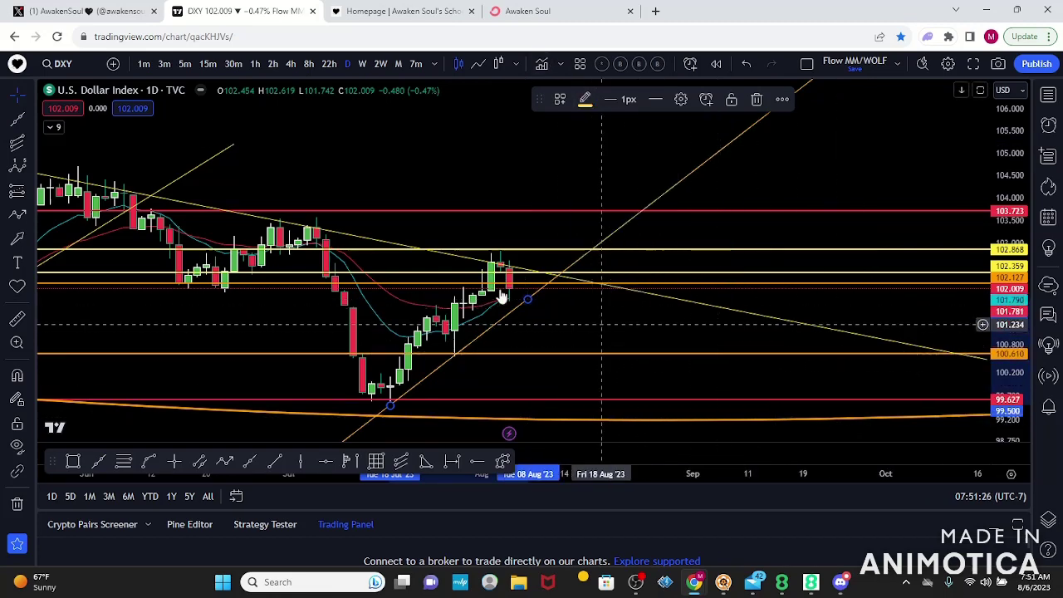
# Review where the yellow rising and falling trendlines cross on the daily chart and switch to the 4-hour timeframe
pyautogui.moveTo(1007, 407); pyautogui.dragTo(1007, 290)
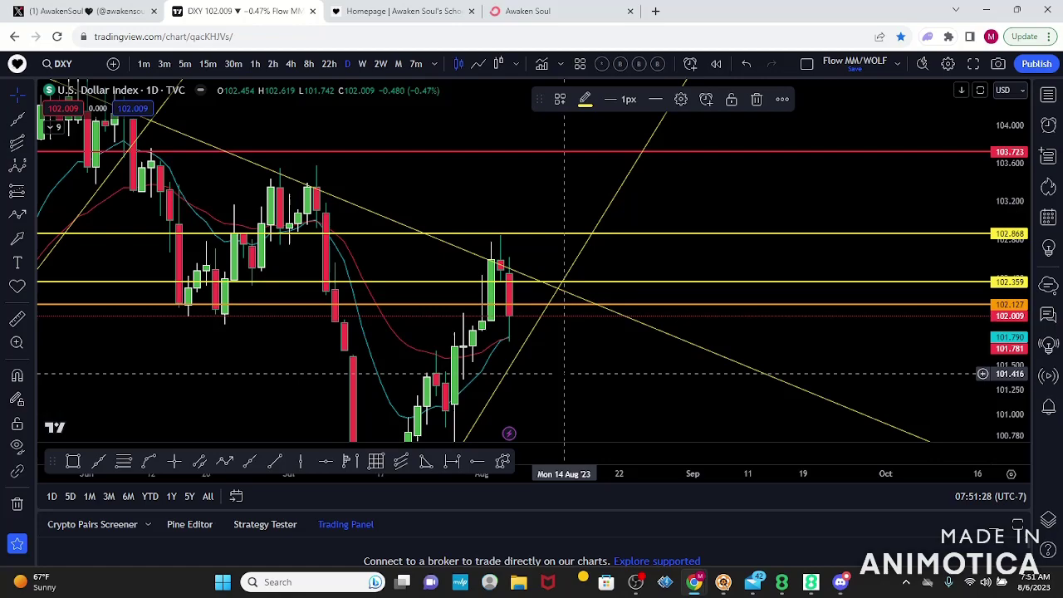
pyautogui.moveTo(528, 366); pyautogui.dragTo(712, 251)
pyautogui.scroll(5, 694, 223)
pyautogui.moveTo(645, 271); pyautogui.dragTo(681, 353)
pyautogui.scroll(-3, 1011, 293)
pyautogui.scroll(-4, 723, 306)
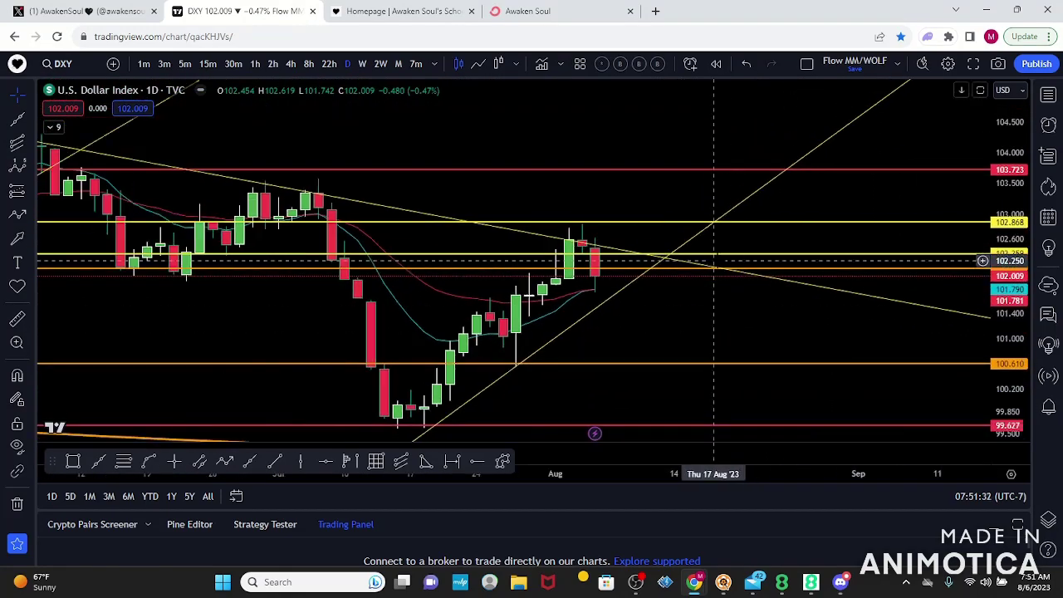
pyautogui.click(295, 63)
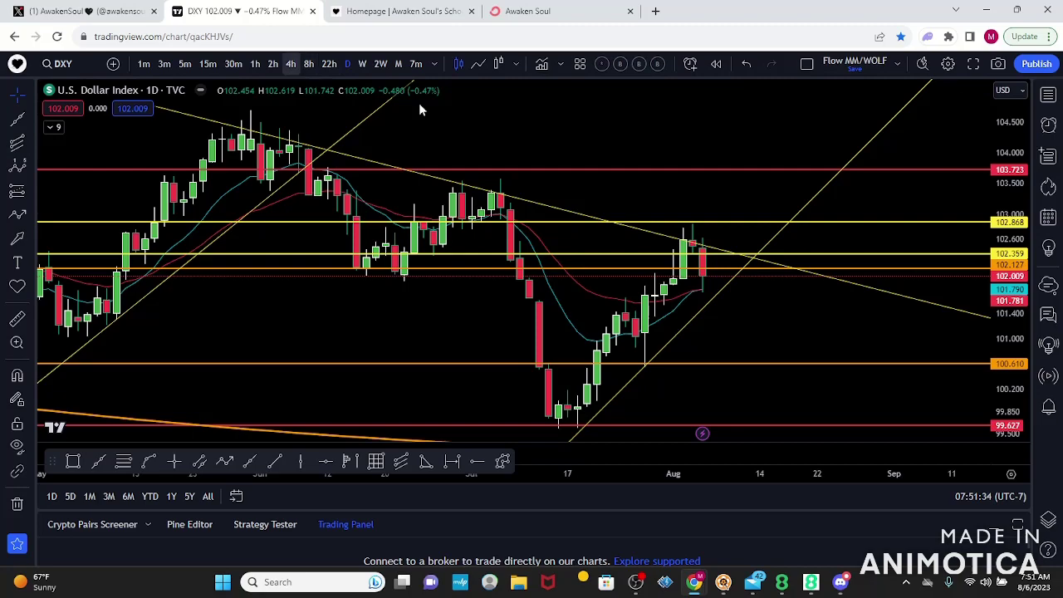
pyautogui.scroll(-3, 884, 361)
pyautogui.moveTo(880, 340); pyautogui.dragTo(562, 358)
pyautogui.moveTo(1008, 381); pyautogui.dragTo(1008, 348)
pyautogui.scroll(-3, 674, 312)
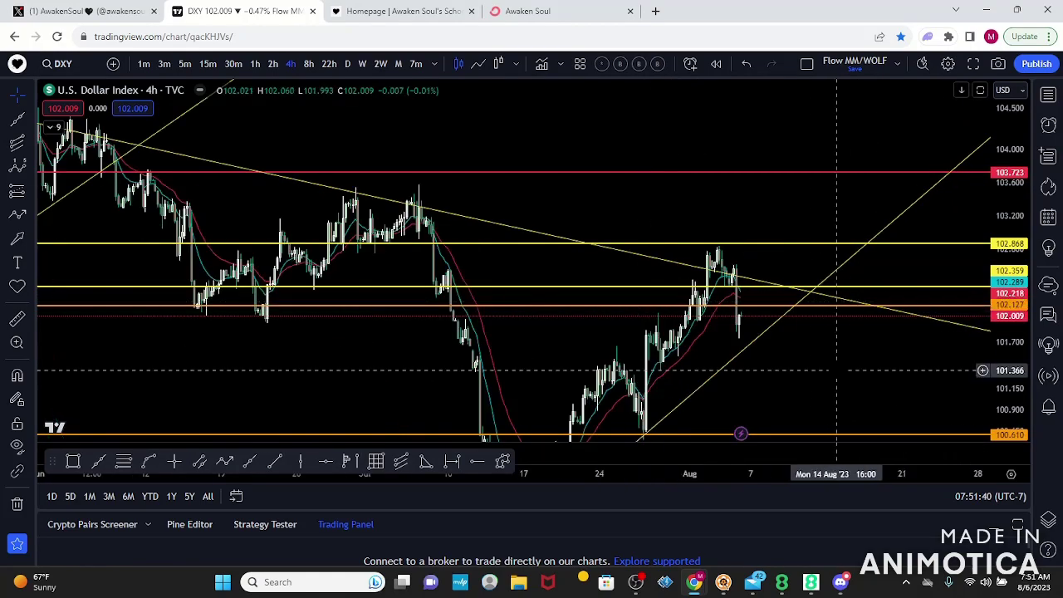
# Draw a green extended rising line above the price from about 100.976 on 19 July 2023 through about 103.284 on 7 August 2023
pyautogui.scroll(-3, 835, 370)
pyautogui.scroll(3, 836, 370)
pyautogui.moveTo(832, 360); pyautogui.dragTo(785, 274)
pyautogui.scroll(2, 823, 303)
pyautogui.click(16, 118)
pyautogui.click(253, 322)
pyautogui.click(576, 149)
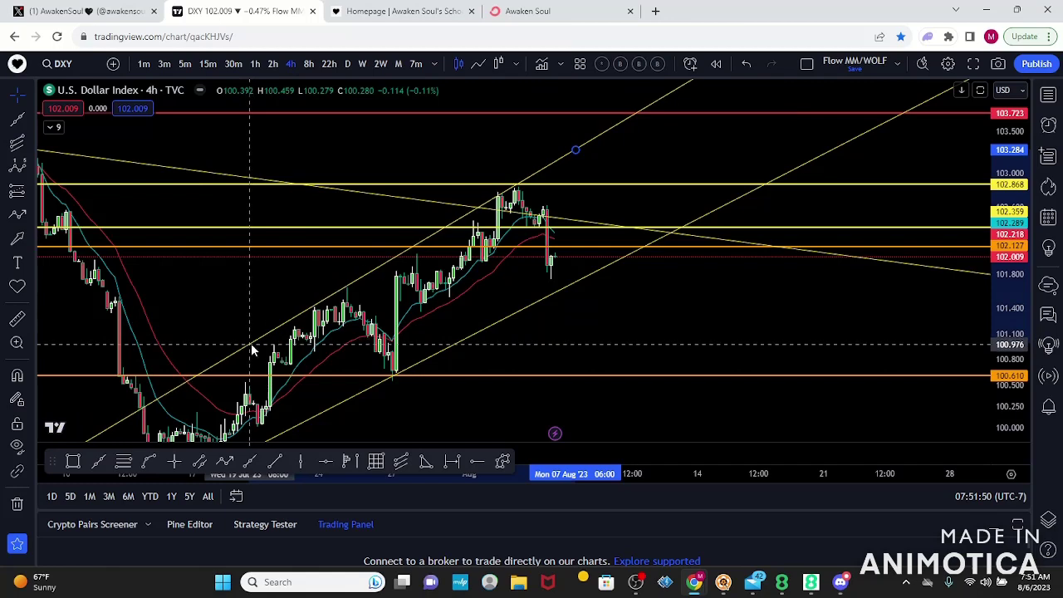
pyautogui.click(251, 345)
pyautogui.click(585, 99)
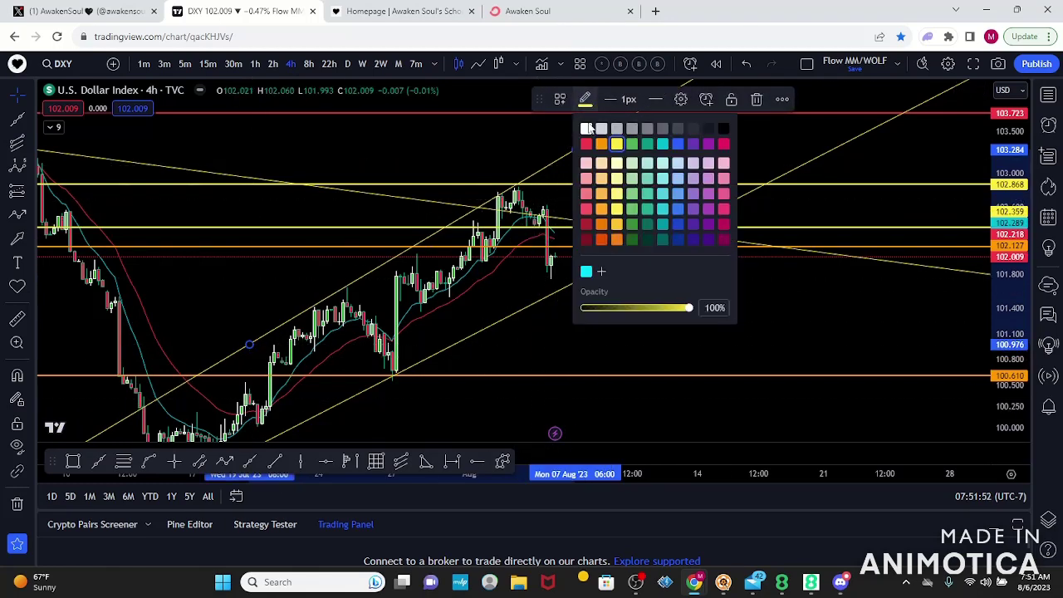
pyautogui.click(631, 145)
# Draw a rising parallel channel with its upper edge from about 99.802 on 10 July to 103.833 on 10 August 2023, ending at 102.368 below
pyautogui.moveTo(1008, 257); pyautogui.dragTo(1008, 332)
pyautogui.scroll(-5, 982, 289)
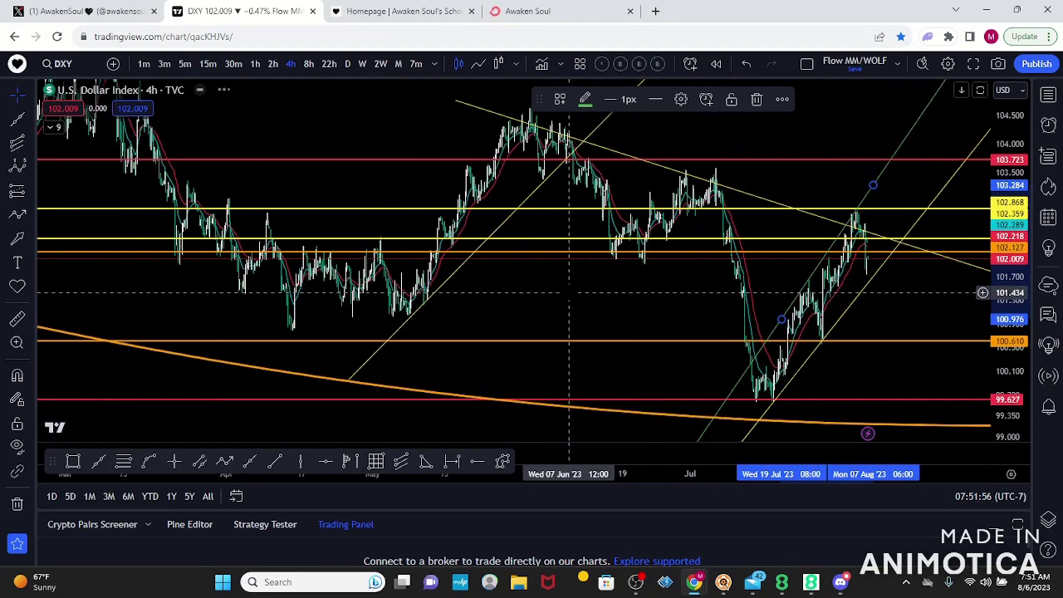
pyautogui.scroll(5, 569, 292)
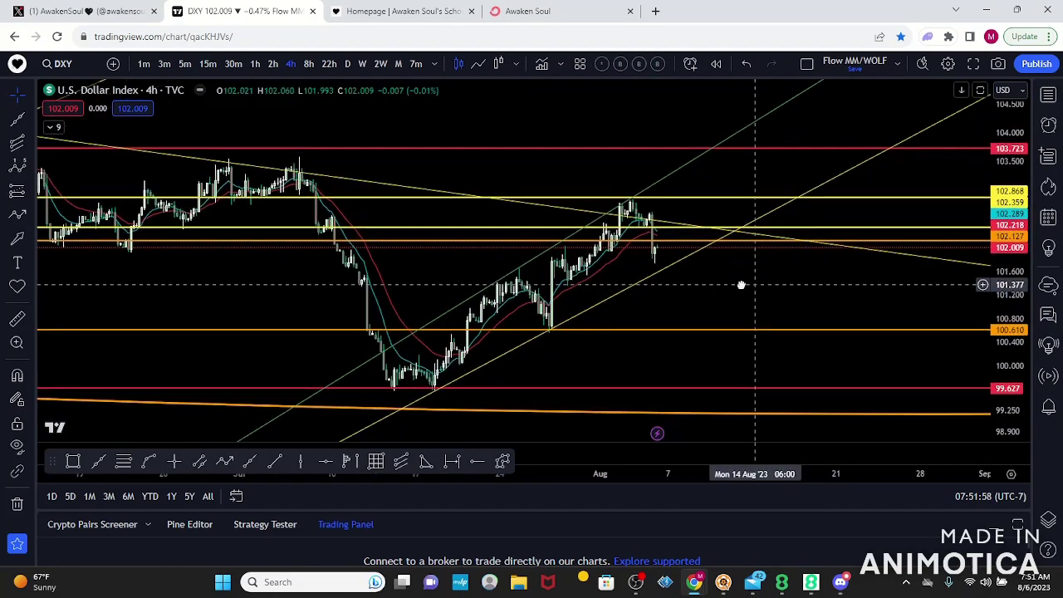
pyautogui.click(198, 462)
pyautogui.click(327, 382)
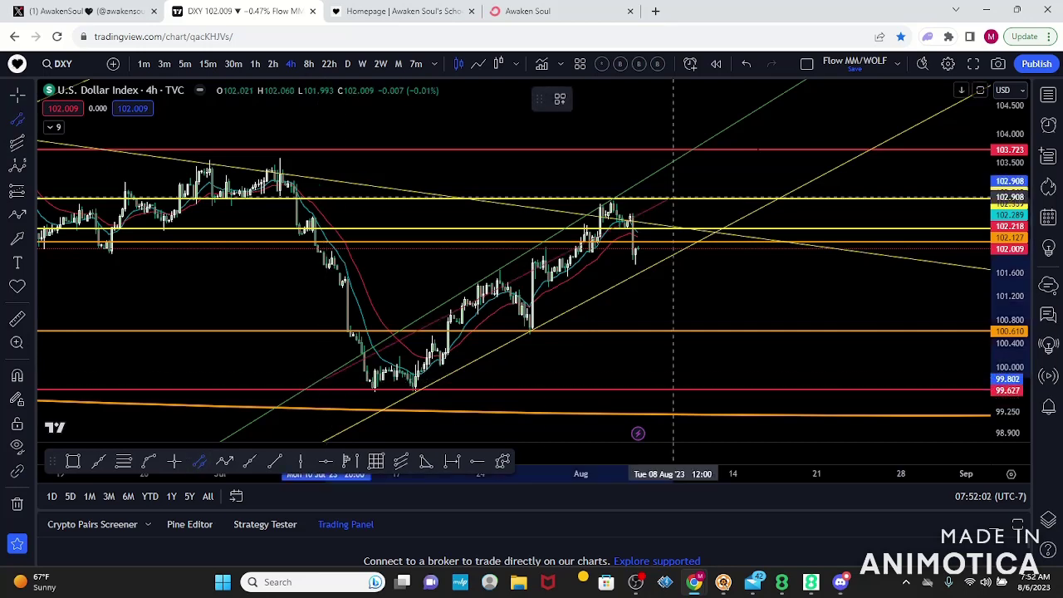
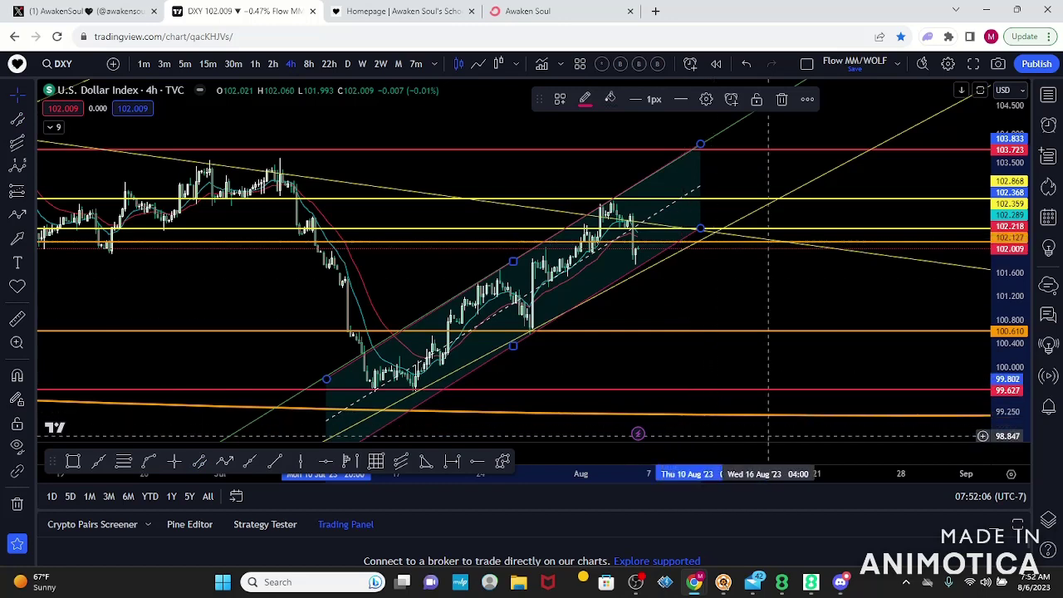
# Open the oscillator pane and draw a yellow falling trendline over its peaks from about 73.72 on 23 July to 66.82 on 9 August 2023
pyautogui.click(961, 453)
pyautogui.moveTo(790, 360); pyautogui.dragTo(778, 434)
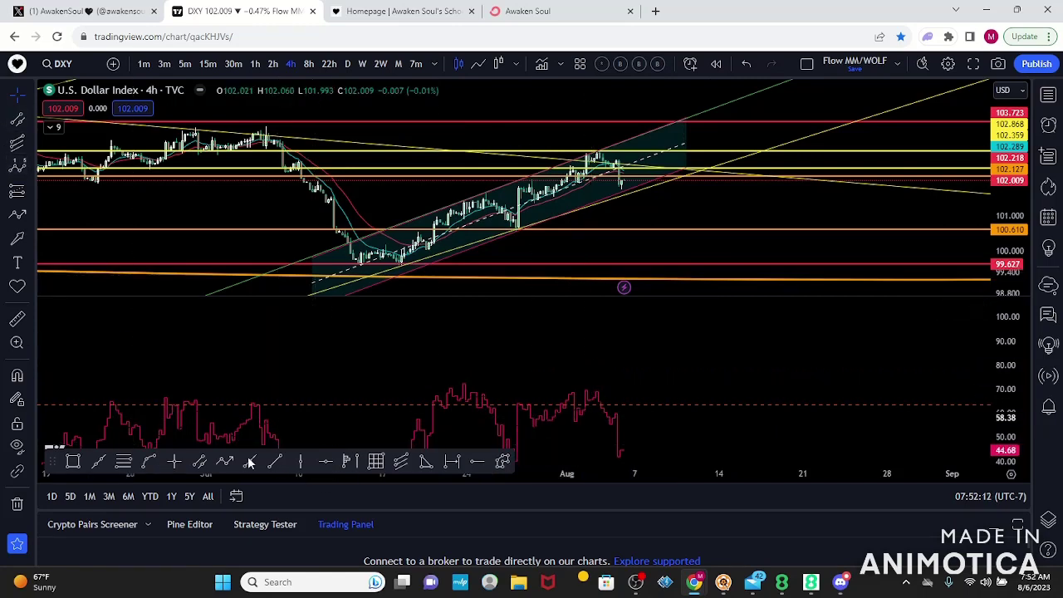
pyautogui.click(277, 463)
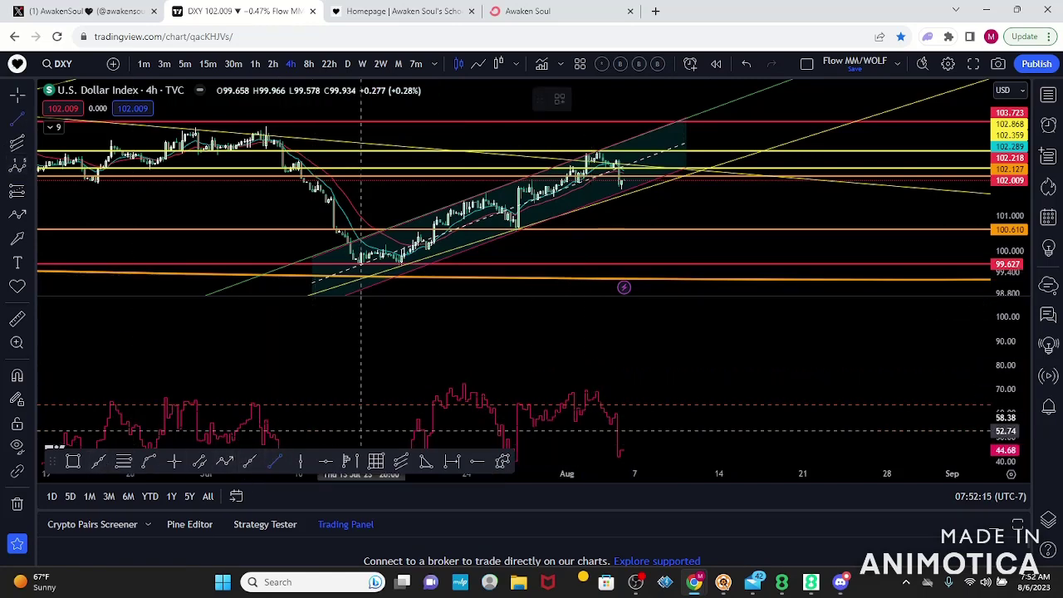
pyautogui.click(672, 397)
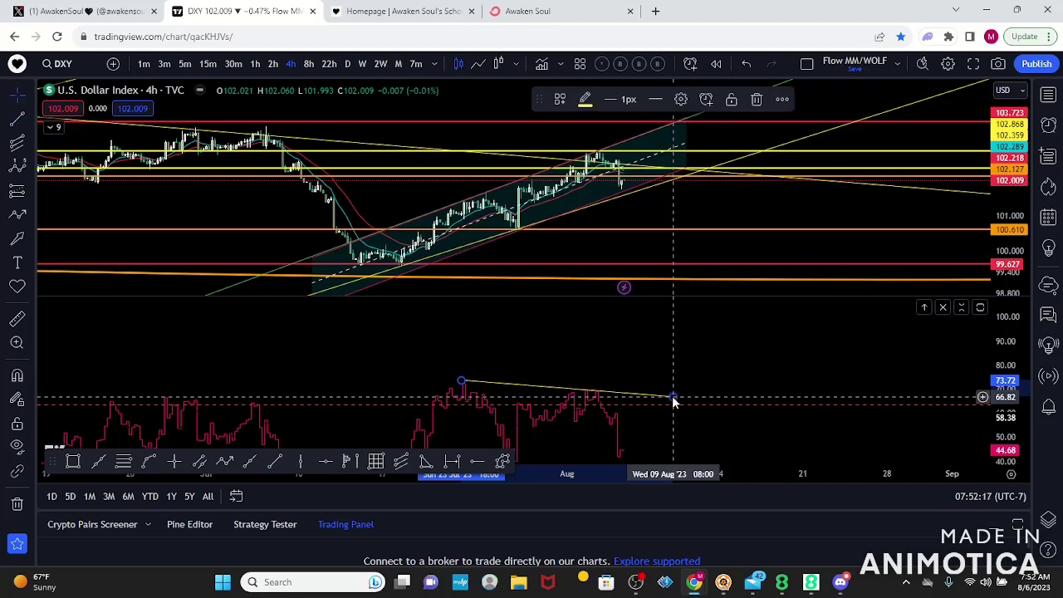
# Try a yellow rising trendline above the price highs from about 101.405 on 21 July to 103.636 on 7 August 2023
pyautogui.click(17, 118)
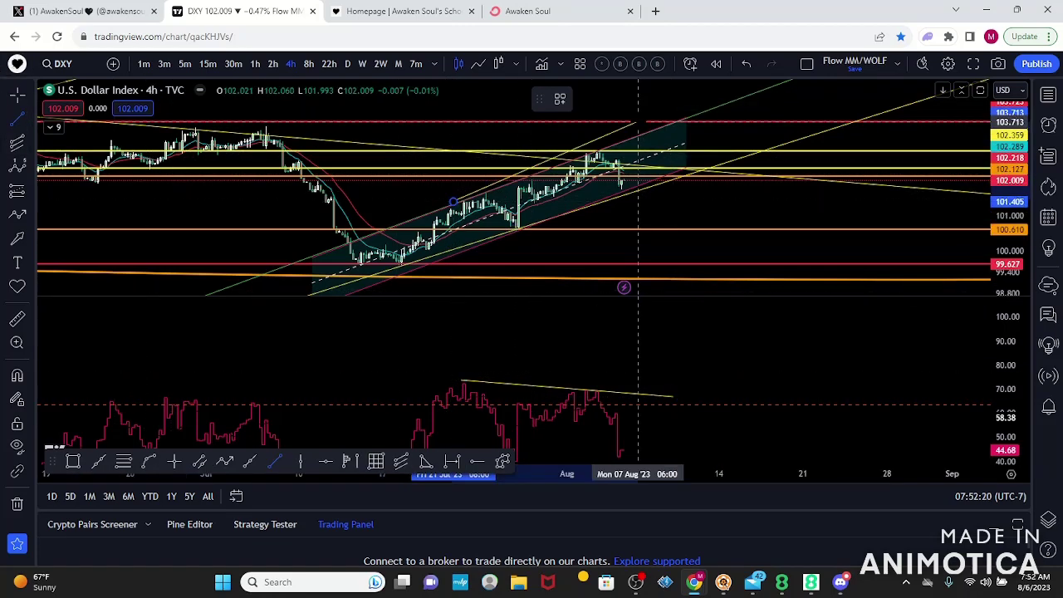
pyautogui.click(640, 124)
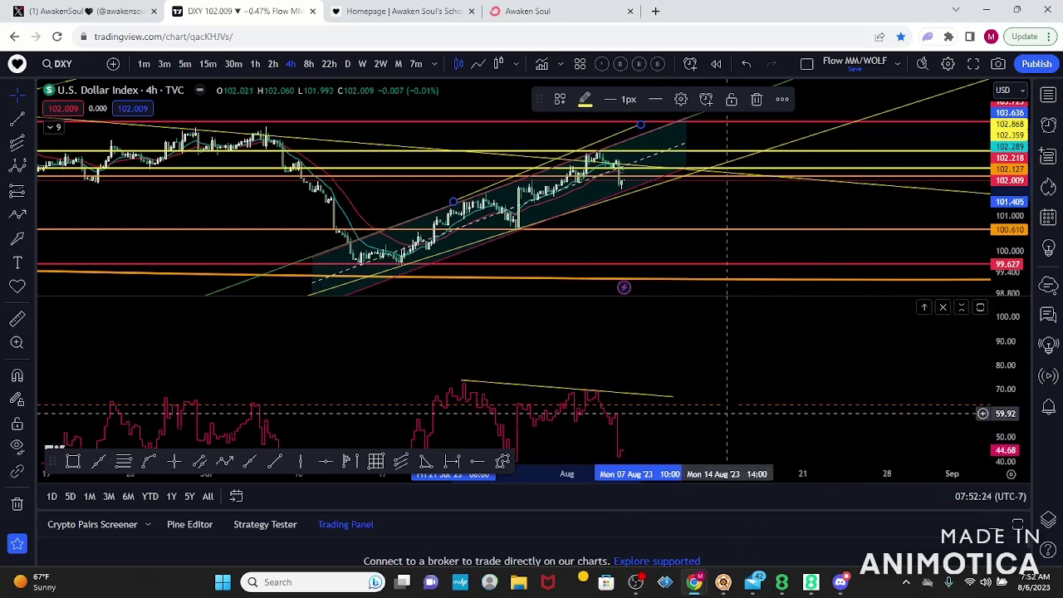
pyautogui.click(746, 64)
# Delete the falling trendline over the oscillator peaks and shrink the oscillator pane
pyautogui.click(528, 385)
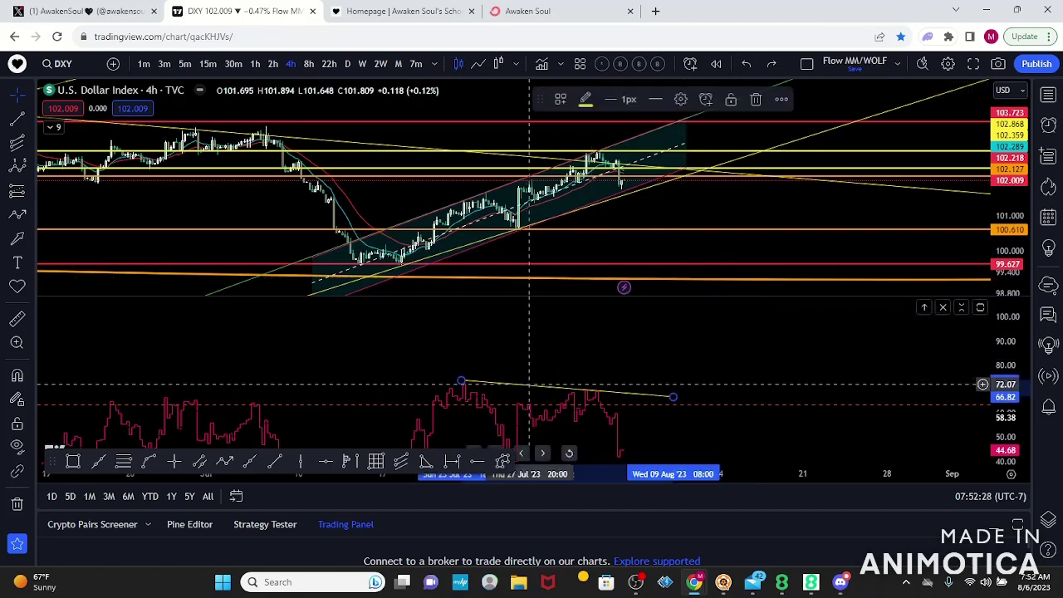
pyautogui.click(755, 99)
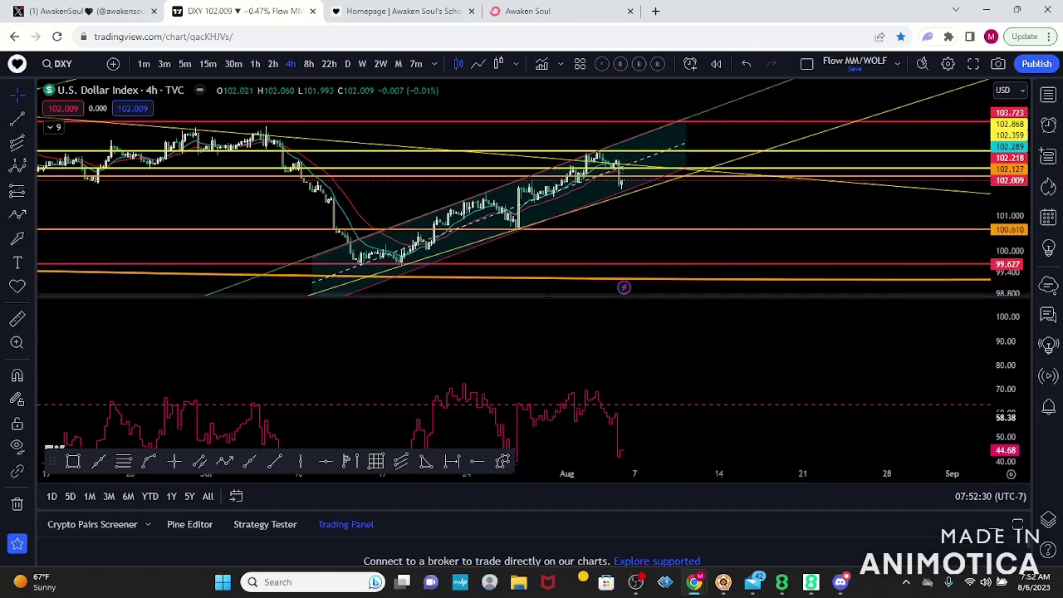
pyautogui.moveTo(547, 294); pyautogui.dragTo(558, 444)
# Adjust the slope of the rising parallel channel by moving its lower corner at 10 August 2023
pyautogui.moveTo(706, 275); pyautogui.dragTo(833, 267)
pyautogui.scroll(4, 833, 267)
pyautogui.moveTo(586, 363); pyautogui.dragTo(731, 401)
pyautogui.click(765, 259)
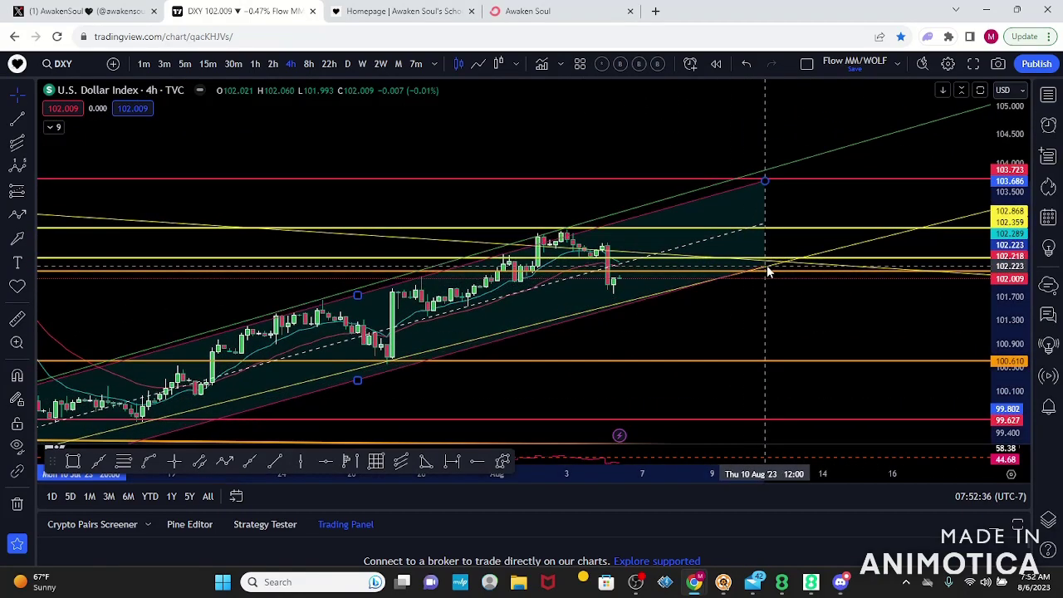
# Align the yellow rising line with the channel's lower edge, from about 98.945 on 14 July through about 101.950 on 7 August 2023
pyautogui.moveTo(644, 367); pyautogui.dragTo(757, 292)
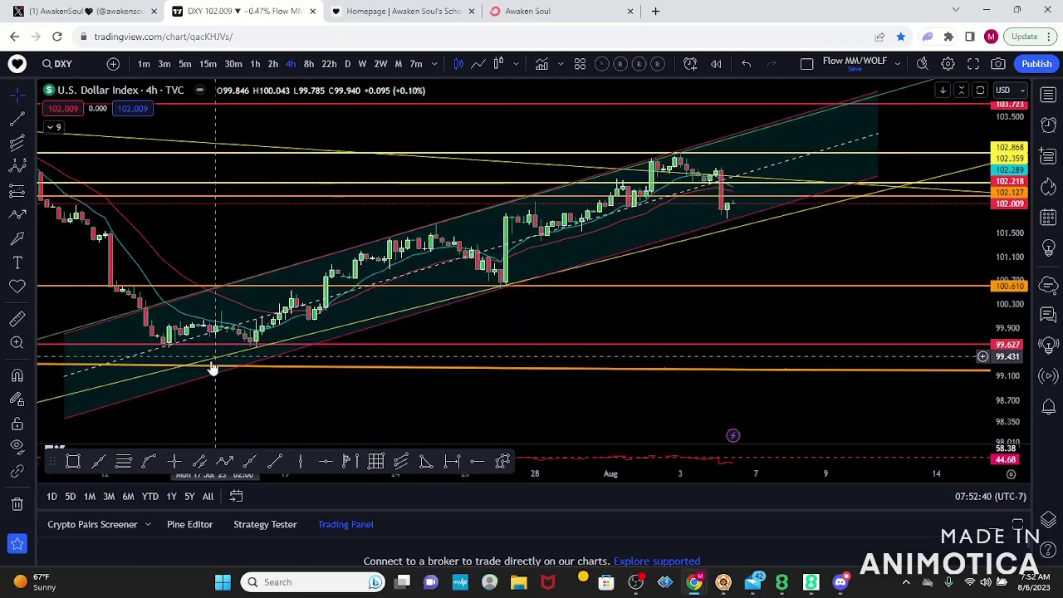
pyautogui.moveTo(236, 355)
pyautogui.mouseDown()
pyautogui.moveTo(228, 380)
pyautogui.moveTo(180, 386)
pyautogui.mouseUp()
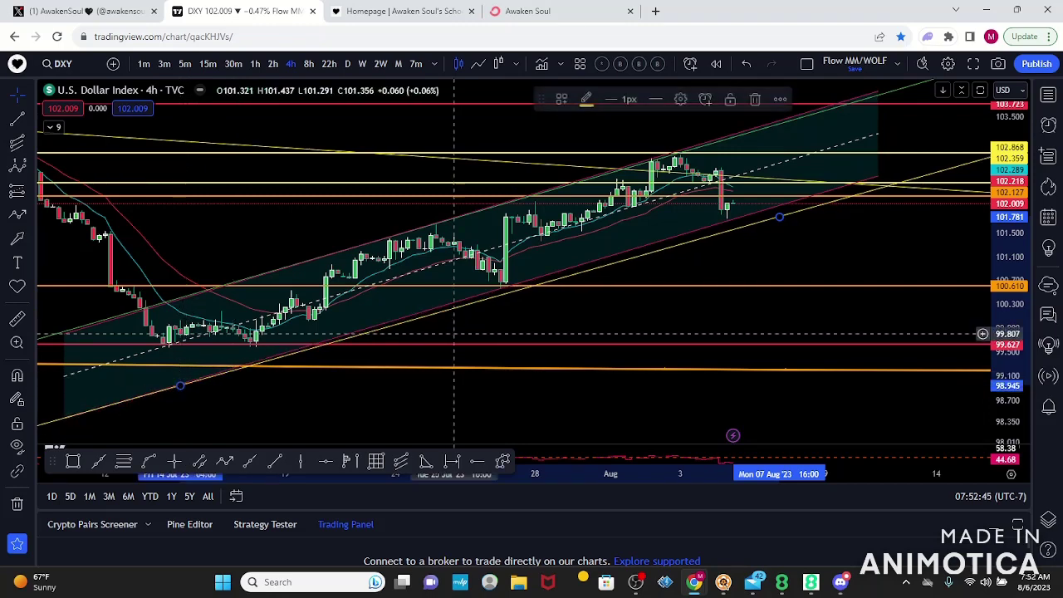
pyautogui.click(781, 221)
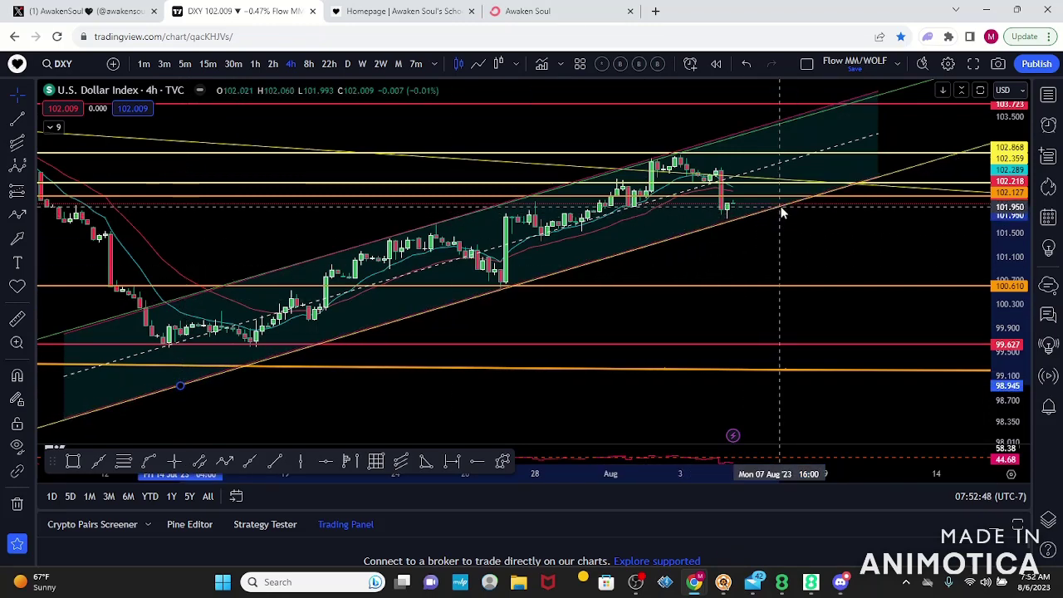
pyautogui.moveTo(780, 208); pyautogui.dragTo(780, 207)
# Align the green rising line with the channel's upper edge by moving its August anchor point
pyautogui.moveTo(892, 256); pyautogui.dragTo(813, 305)
pyautogui.click(831, 138)
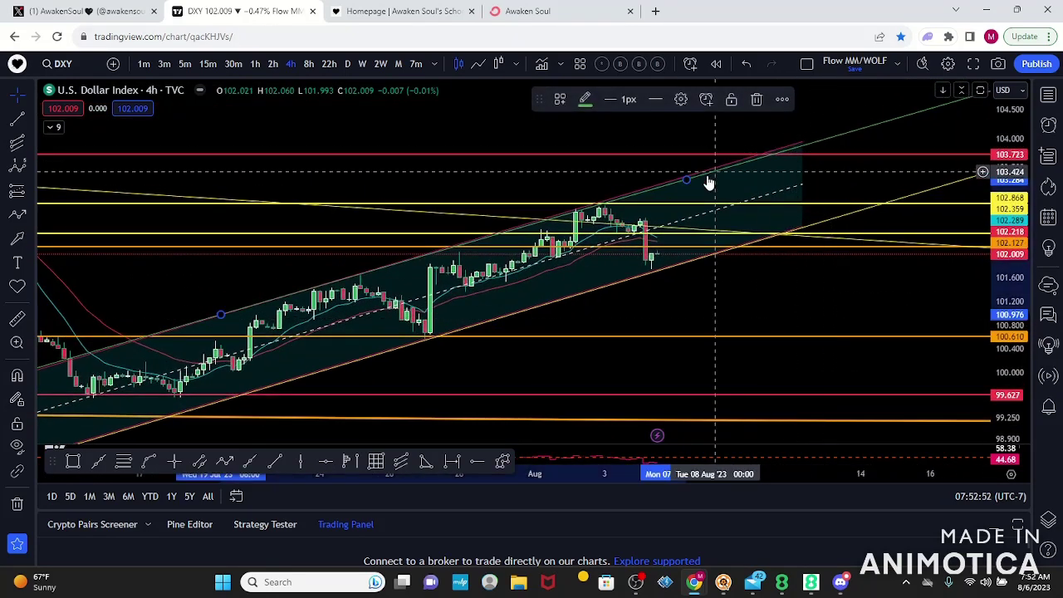
pyautogui.moveTo(689, 178); pyautogui.dragTo(698, 174)
pyautogui.moveTo(801, 262); pyautogui.dragTo(846, 215)
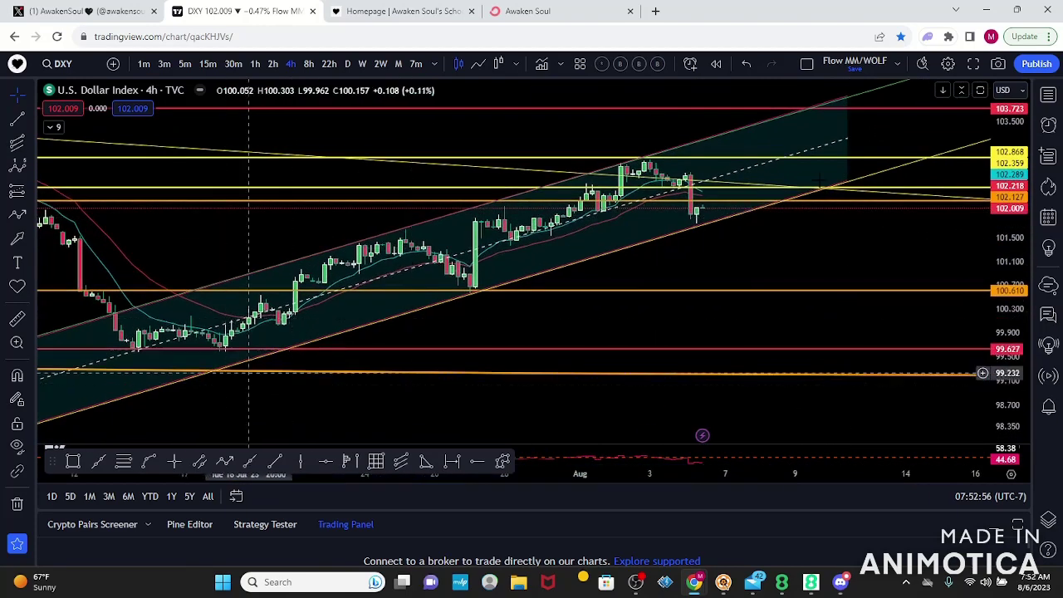
# Draw a green extended line along the channel's lower edge from about 99.210 on 17 July through 101.758 on 6 August 2023, 3px thick
pyautogui.moveTo(810, 248); pyautogui.dragTo(723, 288)
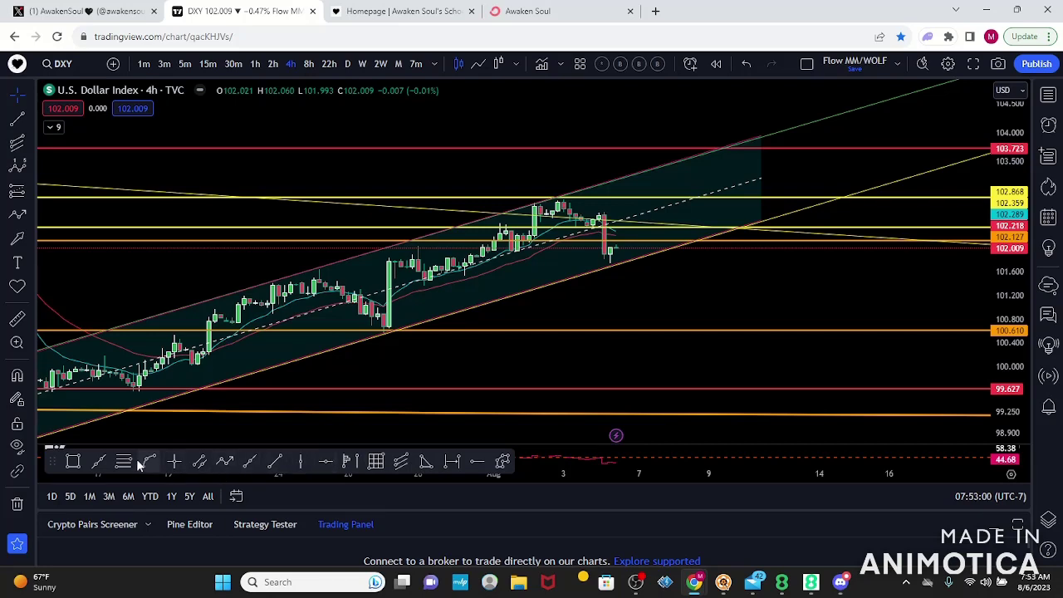
pyautogui.click(101, 462)
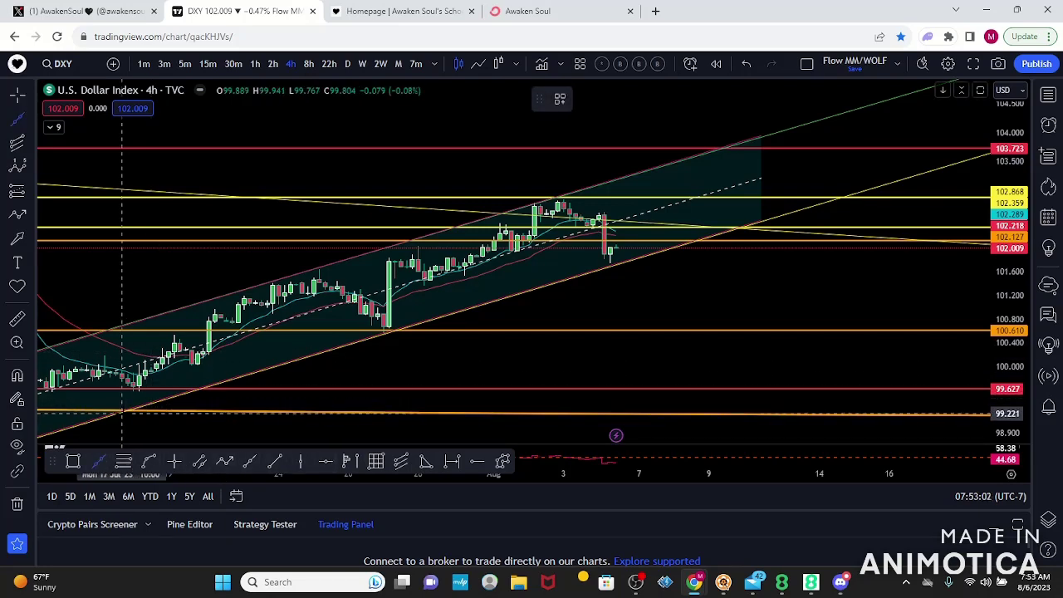
pyautogui.click(622, 262)
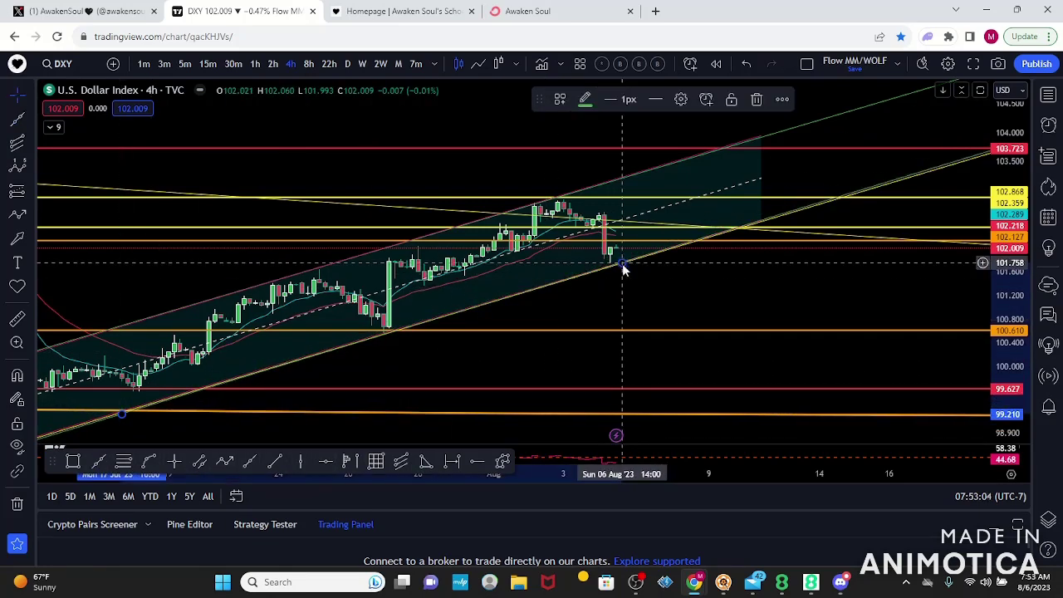
pyautogui.click(627, 100)
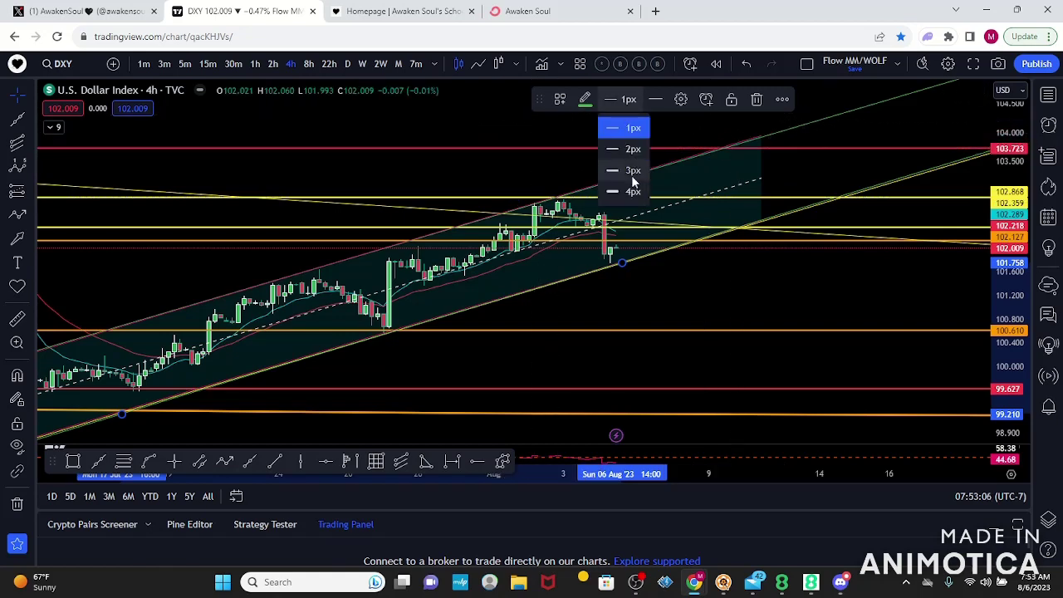
pyautogui.click(633, 170)
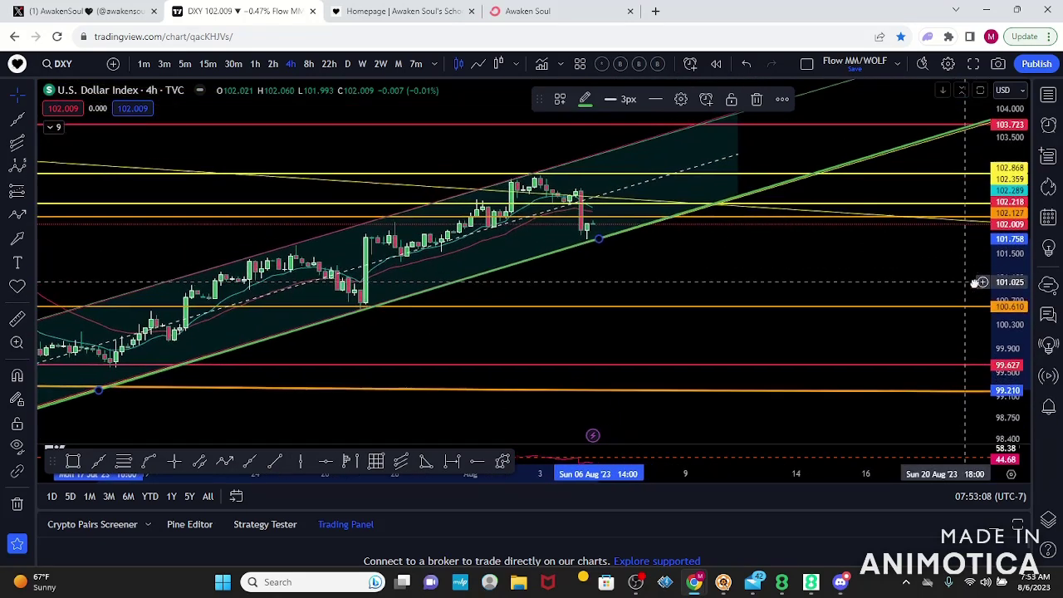
# Create an alert for DXY Crossing Down the thick green extended line
pyautogui.click(713, 101)
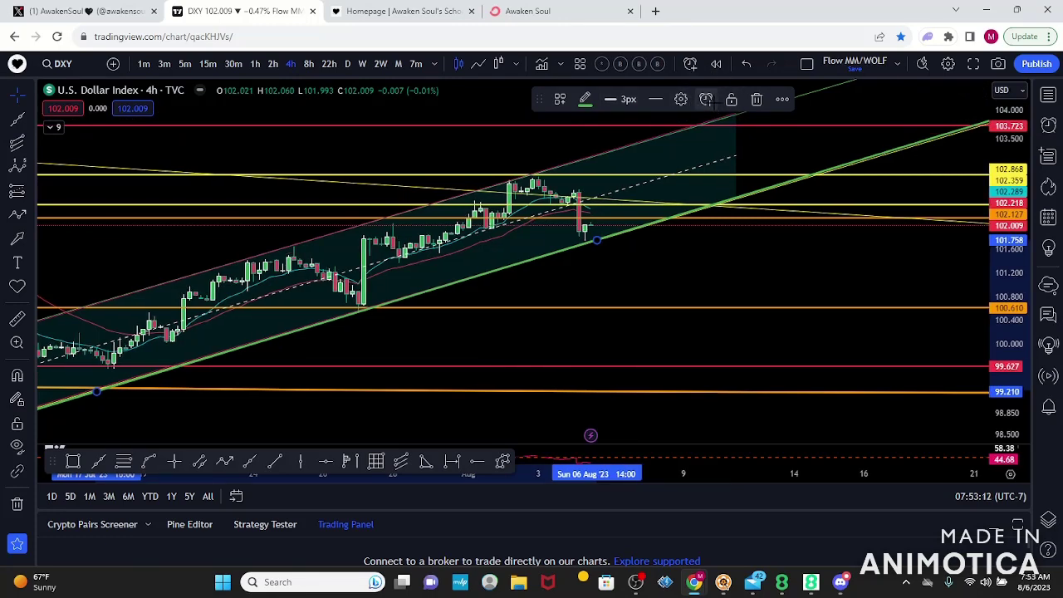
pyautogui.click(555, 182)
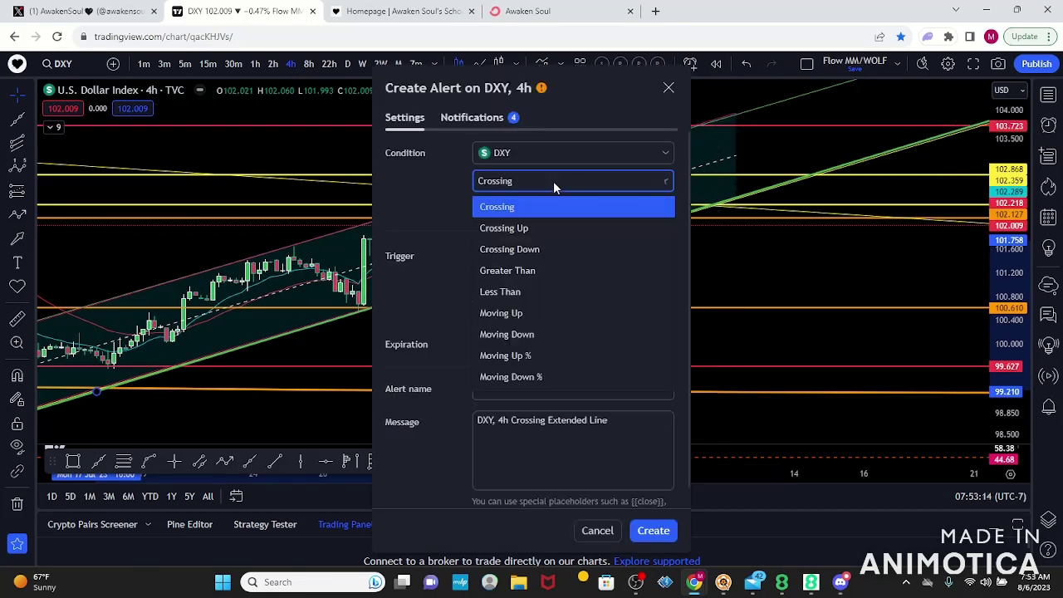
pyautogui.click(547, 249)
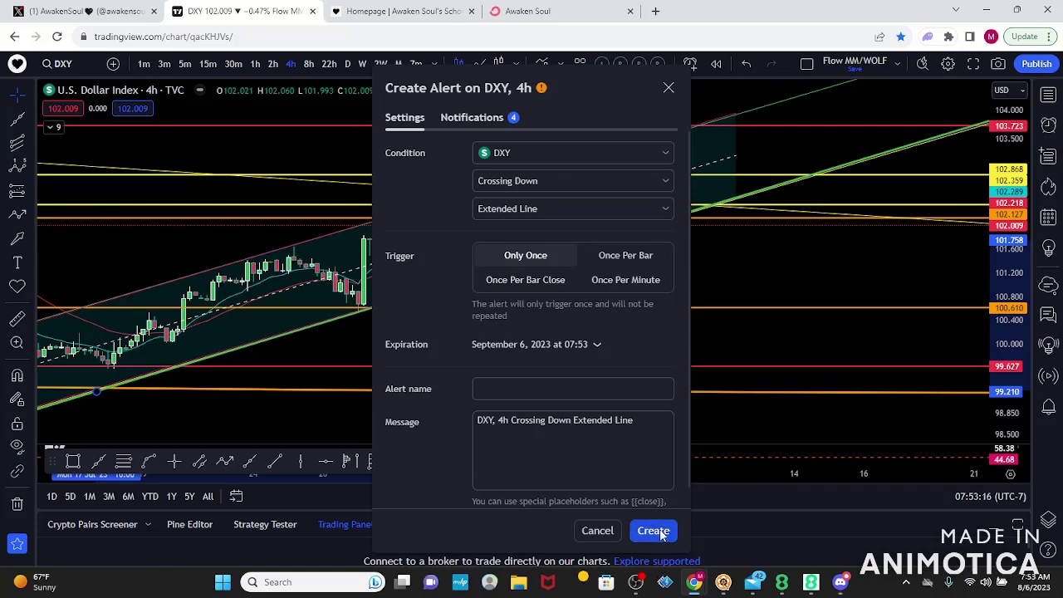
pyautogui.click(653, 530)
# Add a horizontal line at 101.710 below the latest lows and colour it green
pyautogui.moveTo(987, 358); pyautogui.dragTo(990, 203)
pyautogui.moveTo(677, 355); pyautogui.dragTo(615, 417)
pyautogui.scroll(5, 962, 295)
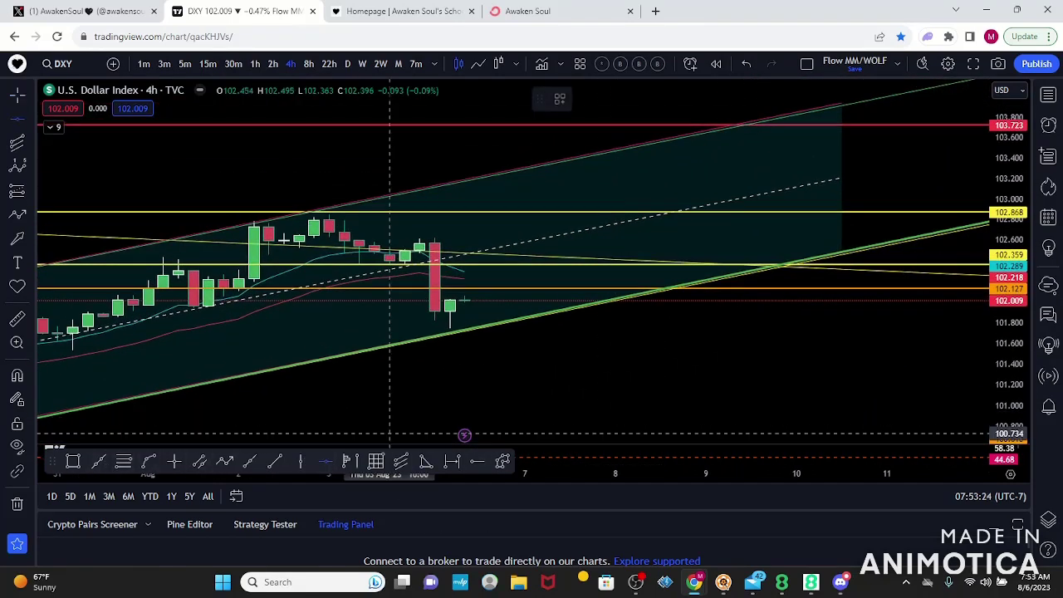
pyautogui.click(511, 323)
pyautogui.moveTo(514, 323)
pyautogui.mouseDown()
pyautogui.moveTo(514, 346)
pyautogui.moveTo(514, 332)
pyautogui.mouseUp()
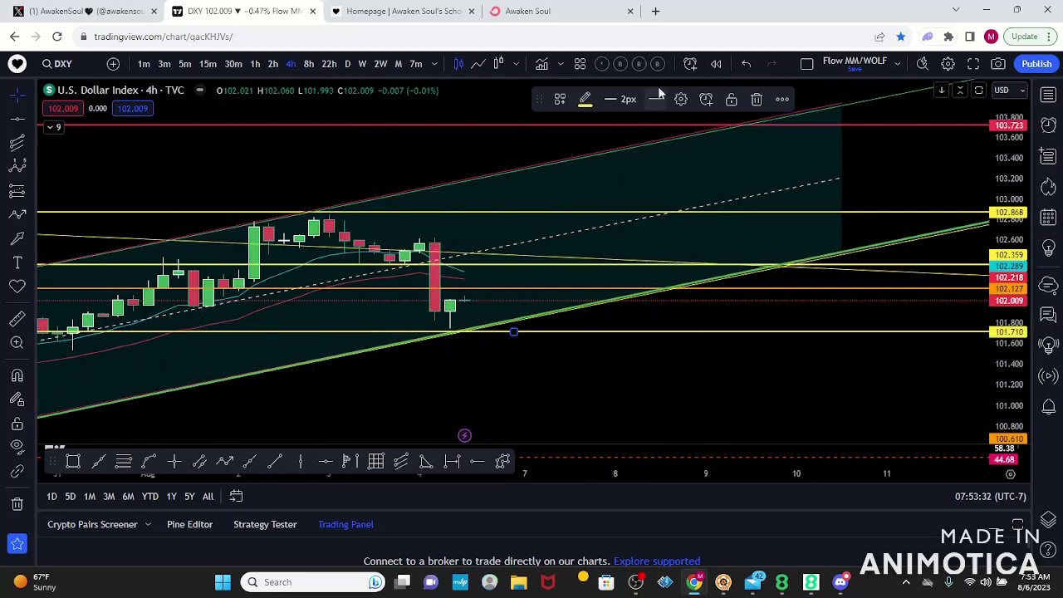
pyautogui.click(586, 99)
pyautogui.click(631, 144)
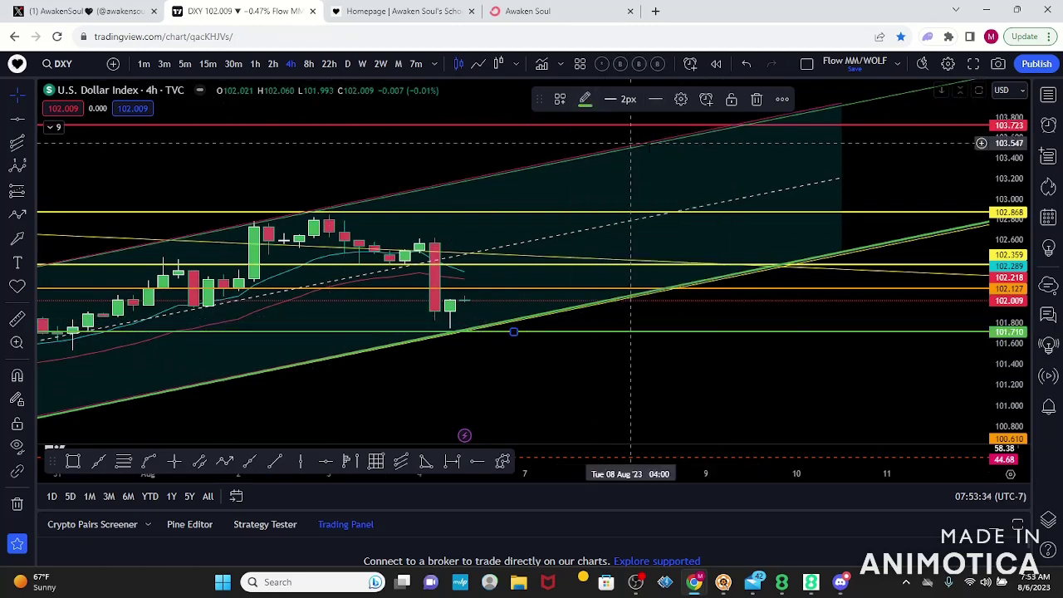
# Create an alert for DXY Crossing Down the green horizontal line at 101.710
pyautogui.click(704, 99)
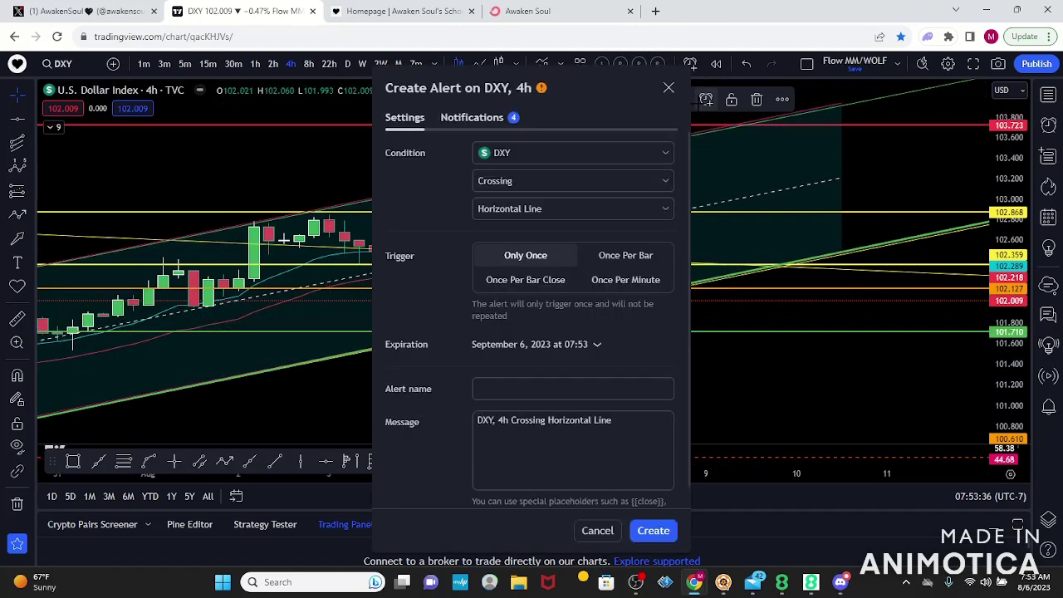
pyautogui.click(524, 178)
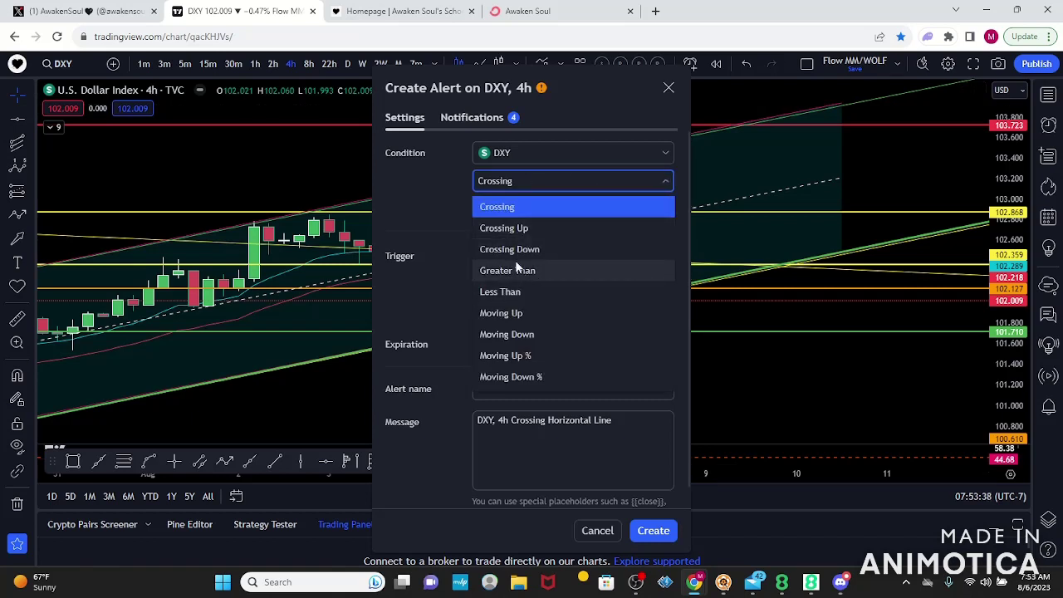
pyautogui.click(514, 249)
pyautogui.click(653, 530)
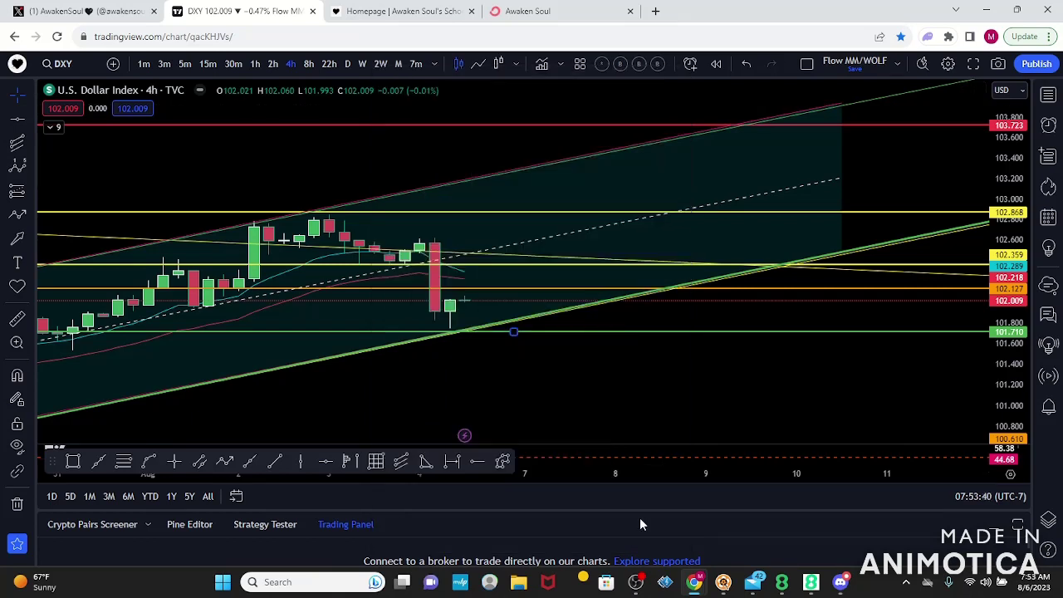
# Add a second green horizontal line at about 102.038, just above the current price
pyautogui.click(143, 152)
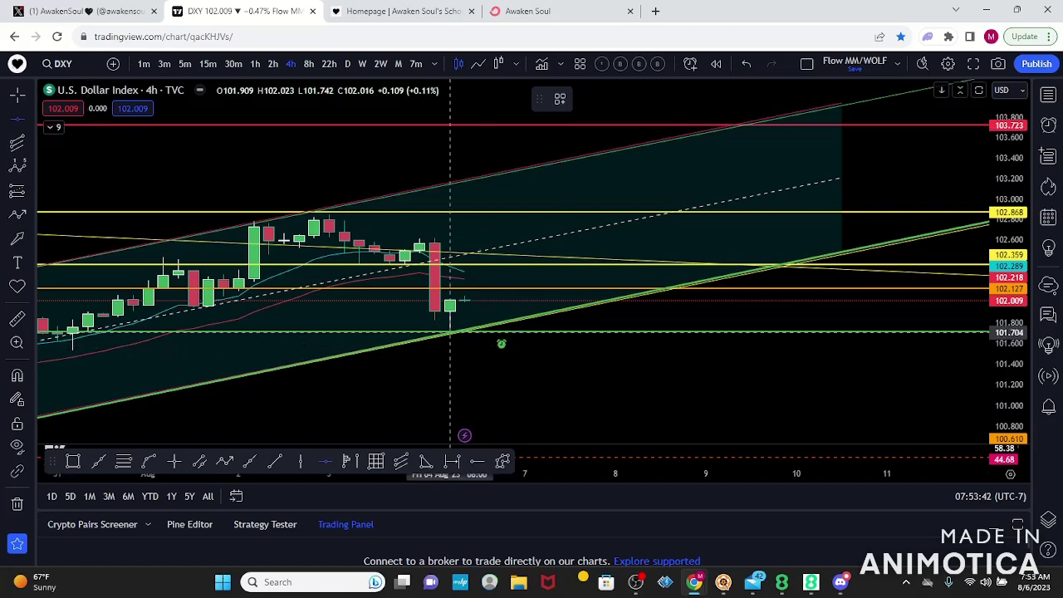
pyautogui.click(464, 298)
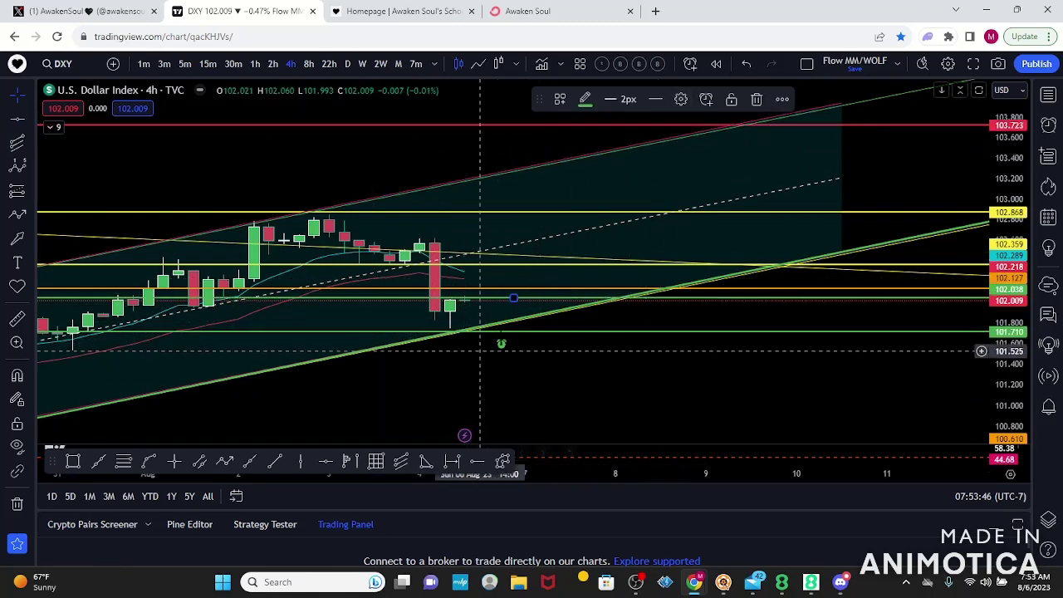
pyautogui.scroll(-3, 574, 421)
pyautogui.scroll(-4, 574, 420)
pyautogui.scroll(5, 574, 421)
# On the 1-hour chart, draw a cyan arc under the latest lows from about 101.967 on 4 August to 101.993 on 6 August 2023
pyautogui.click(255, 64)
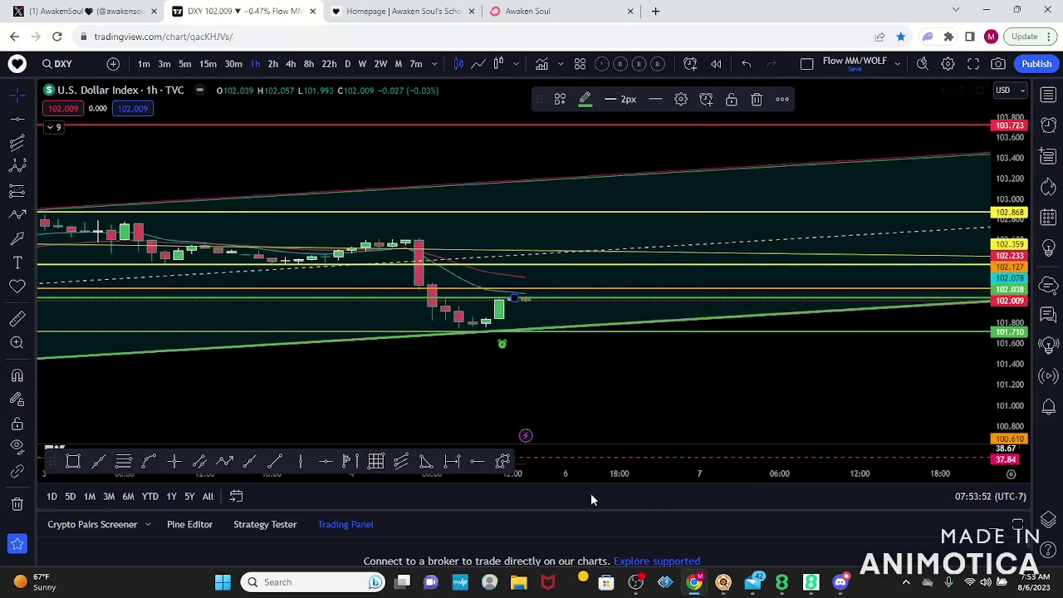
pyautogui.click(148, 459)
pyautogui.click(352, 304)
pyautogui.click(593, 303)
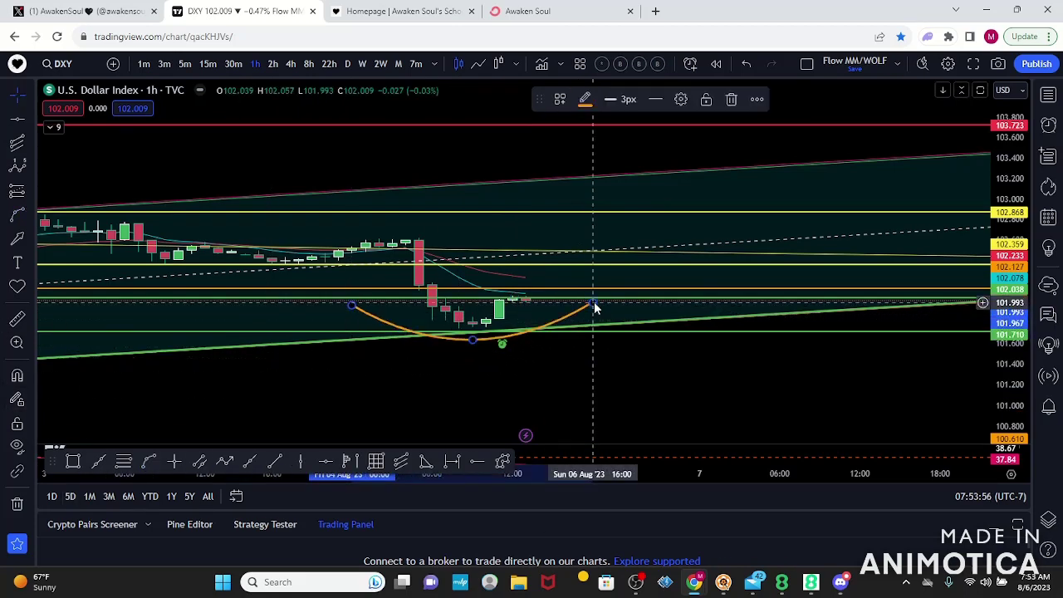
pyautogui.click(585, 102)
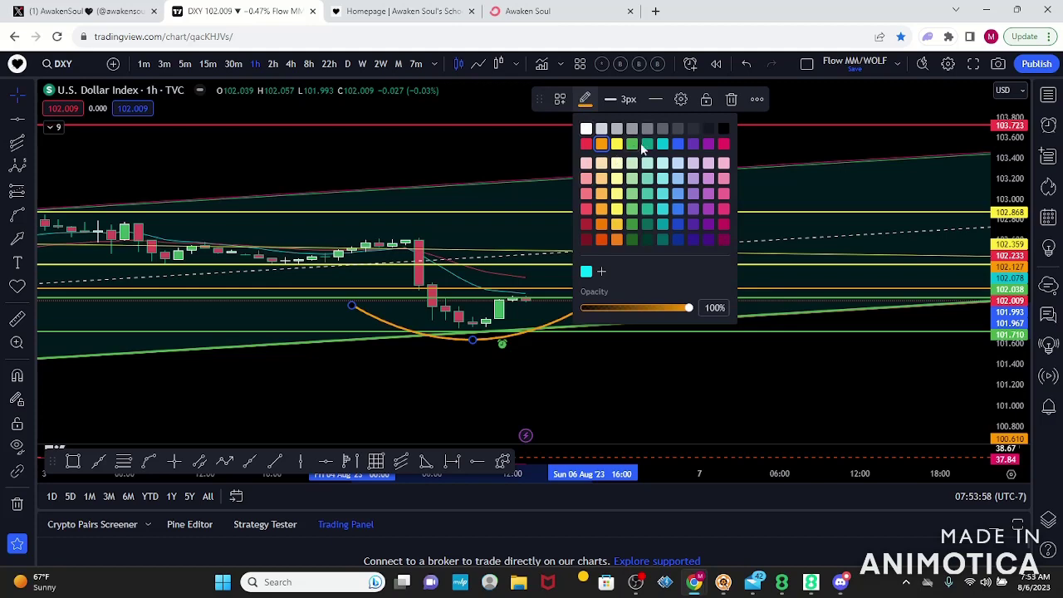
pyautogui.click(664, 145)
# Show more of the 1-hour price history and change the display from candles to a line chart
pyautogui.scroll(-3, 712, 382)
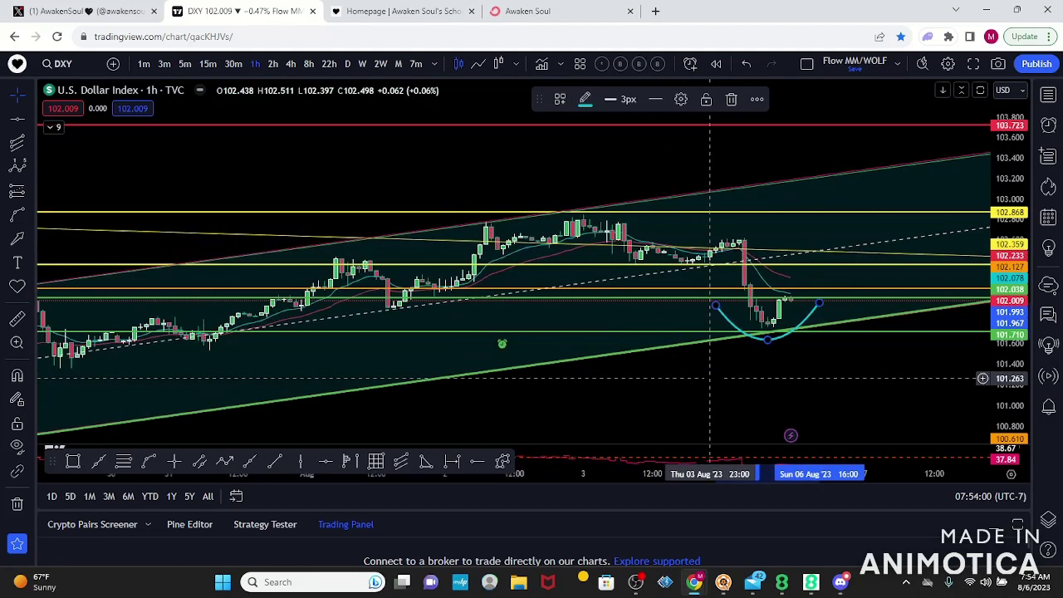
pyautogui.moveTo(747, 363); pyautogui.dragTo(569, 397)
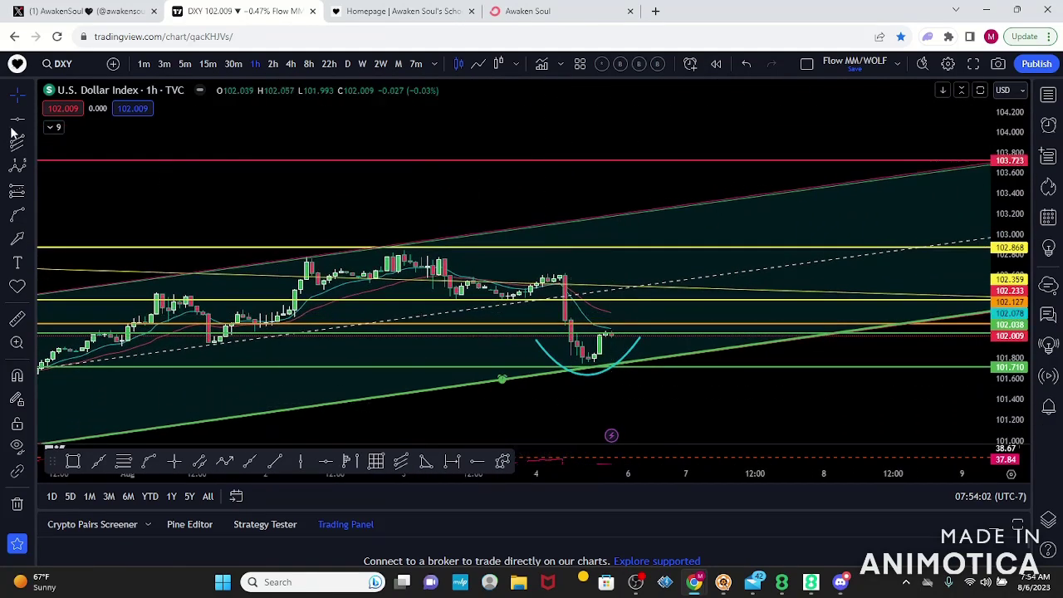
pyautogui.click(477, 64)
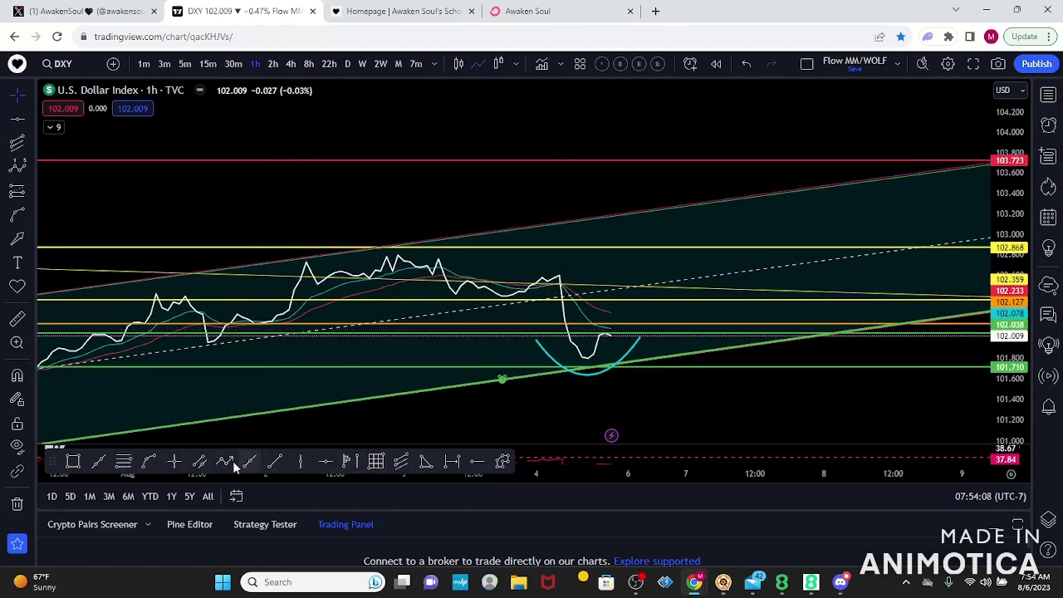
# Draw a cyan descending trendline over the August highs from about 102.773 on 3 August to about 102.218 on 8 August 2023
pyautogui.click(99, 463)
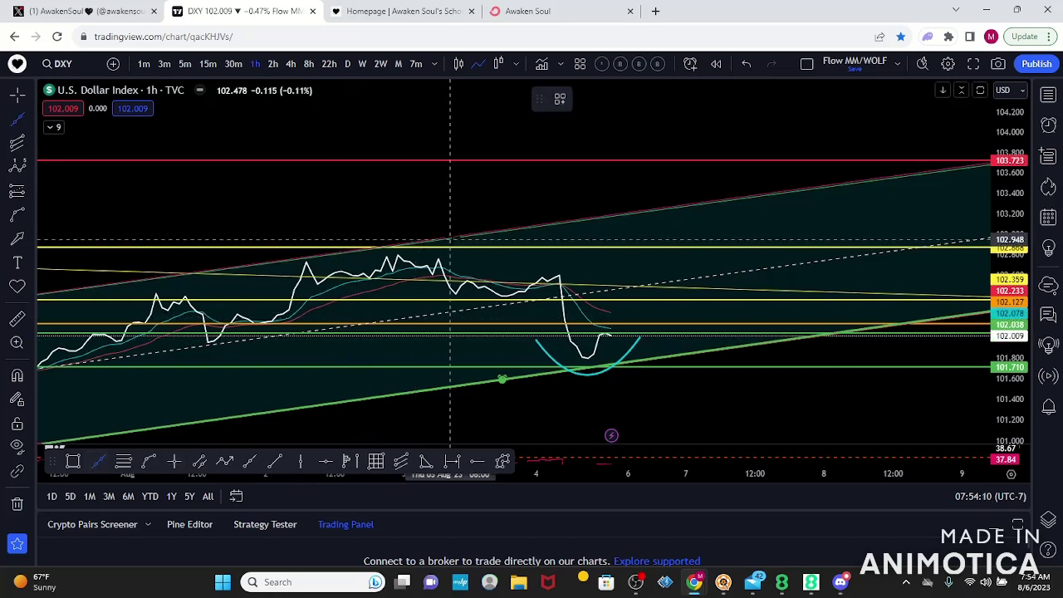
pyautogui.click(439, 241)
pyautogui.click(796, 338)
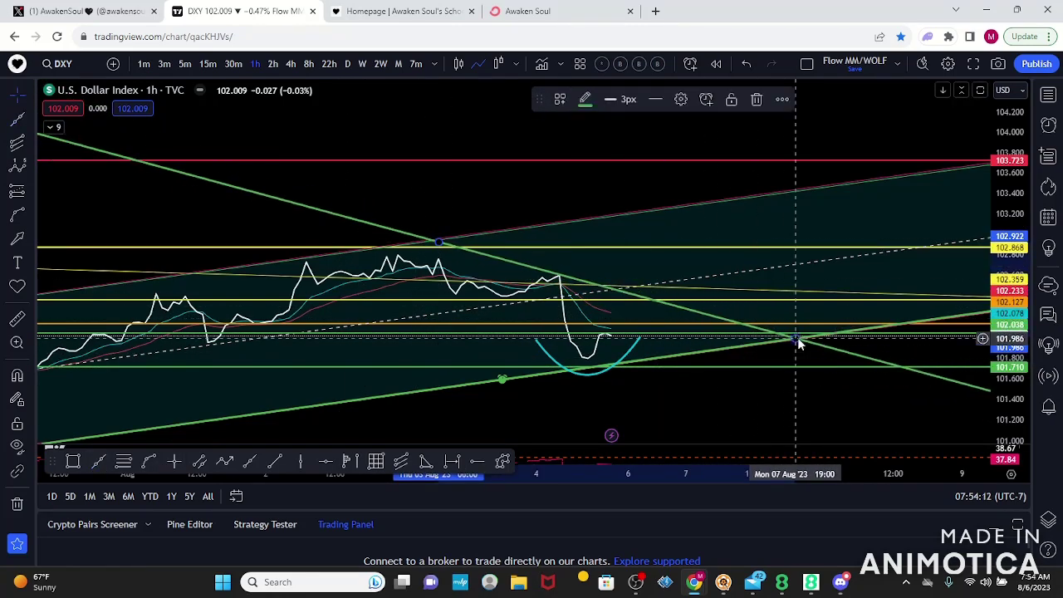
pyautogui.moveTo(438, 241); pyautogui.dragTo(438, 257)
pyautogui.moveTo(795, 338); pyautogui.dragTo(831, 311)
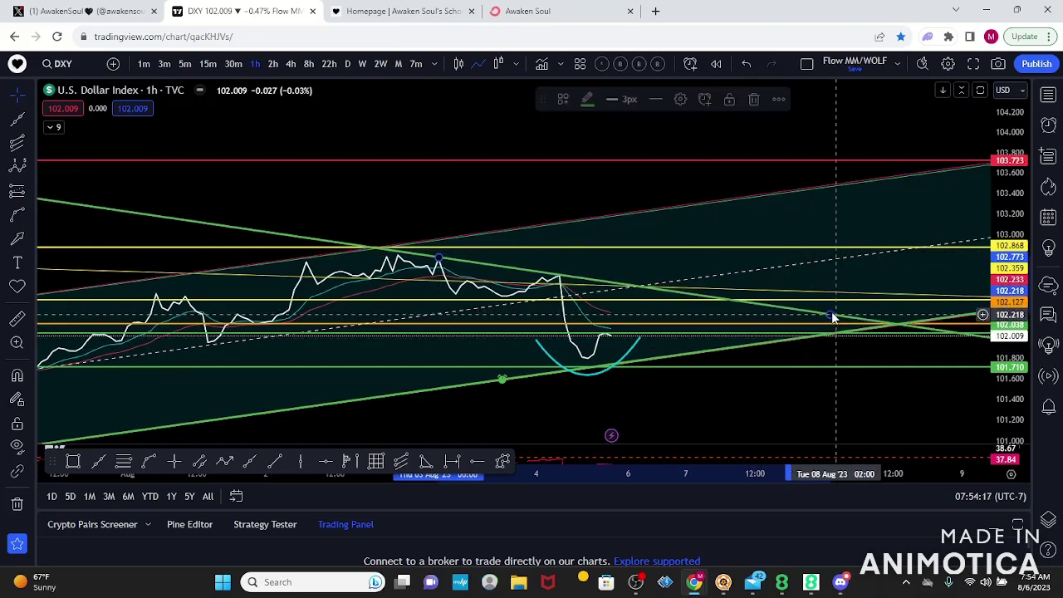
pyautogui.click(587, 101)
pyautogui.click(663, 145)
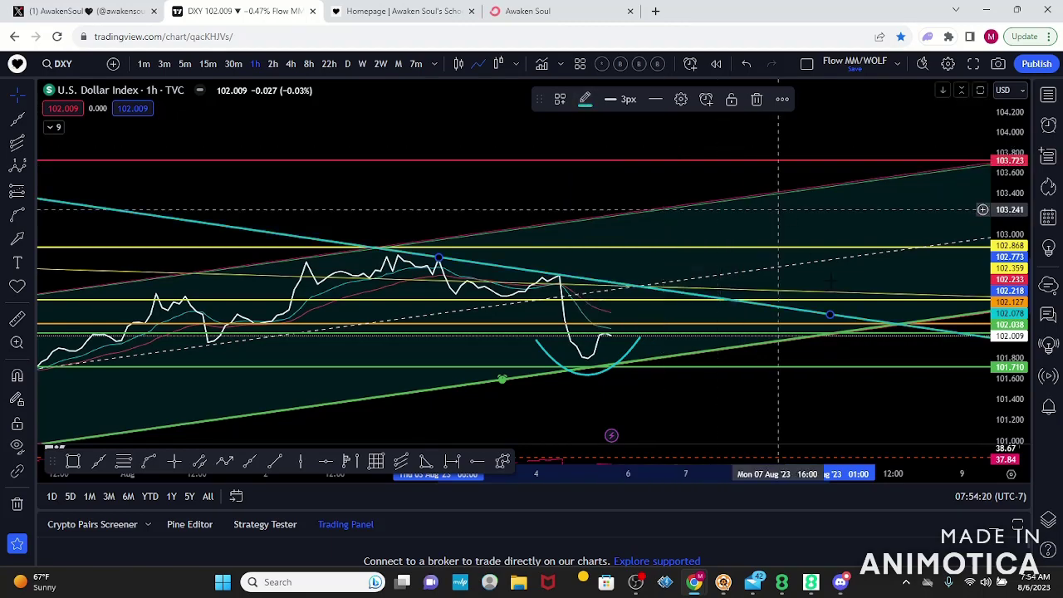
# Change the 1-hour chart display back to candles and inspect price between the cyan descending trendline and the rising channel's lower edge
pyautogui.moveTo(1009, 366); pyautogui.dragTo(1010, 272)
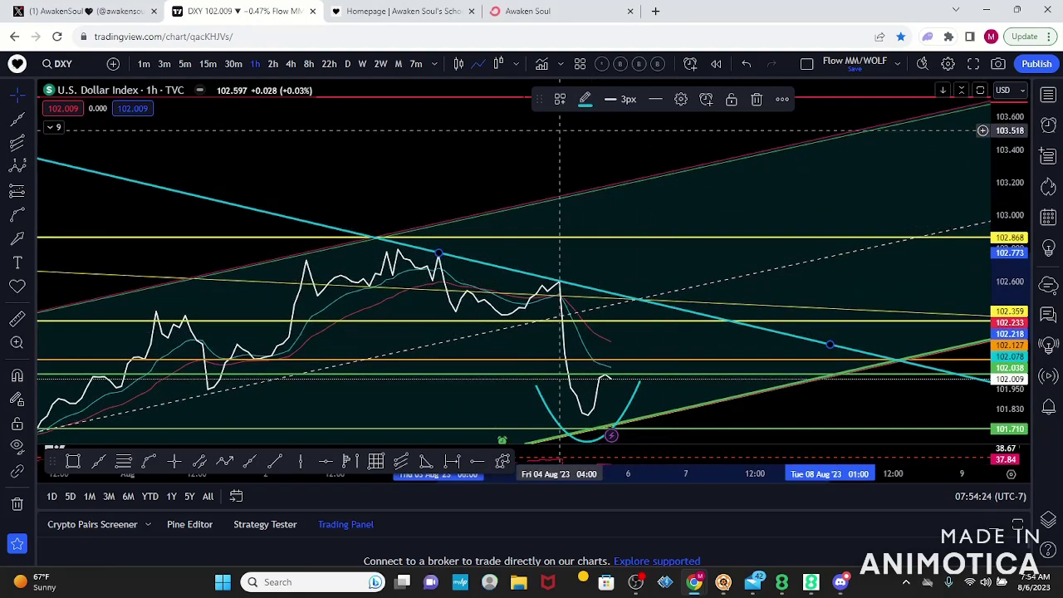
pyautogui.click(459, 64)
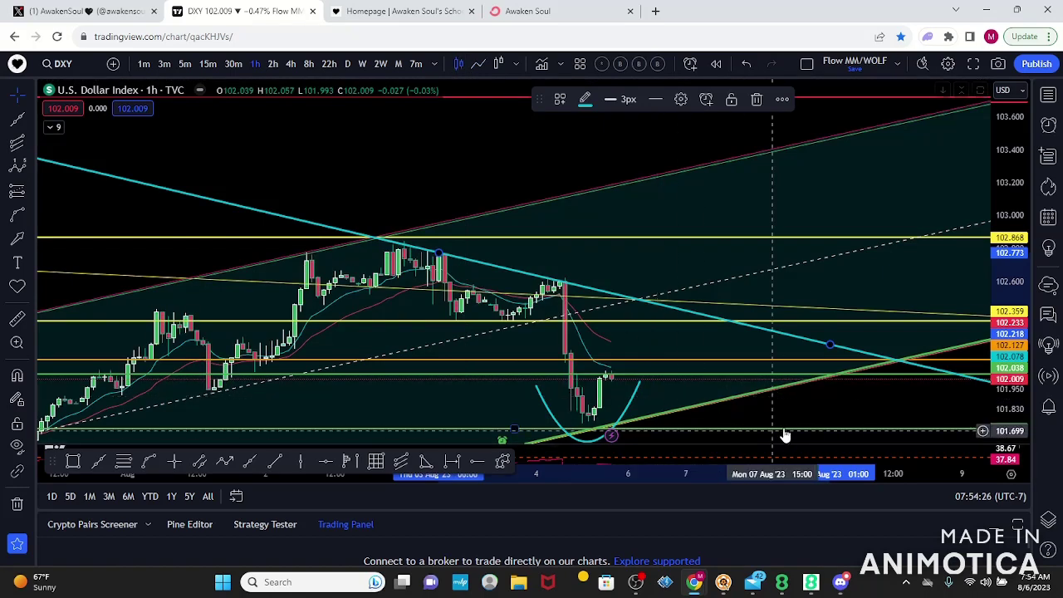
pyautogui.moveTo(796, 356); pyautogui.dragTo(839, 295)
pyautogui.scroll(2, 838, 294)
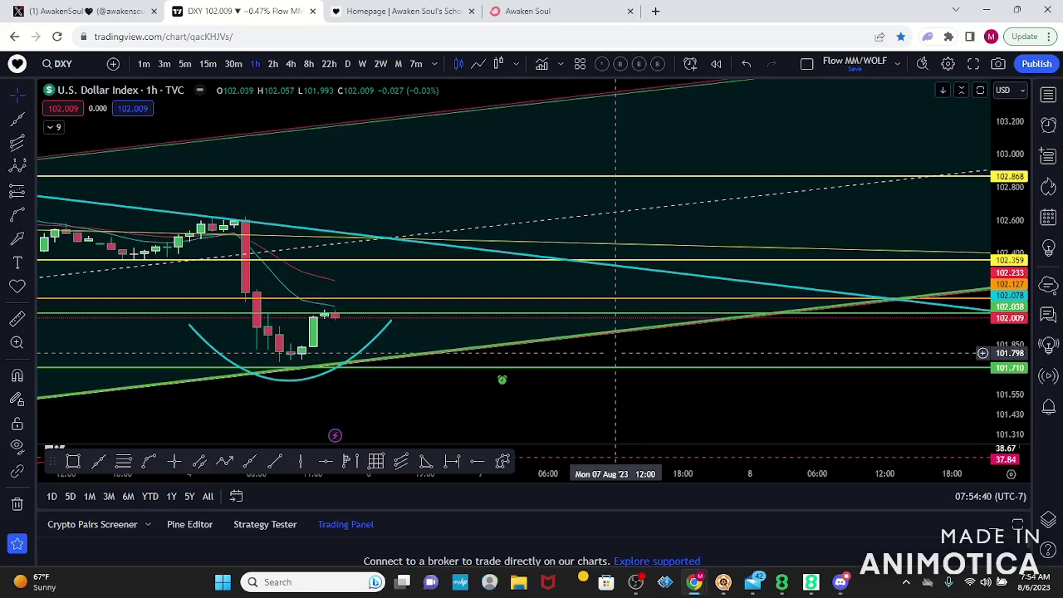
pyautogui.scroll(-4, 615, 353)
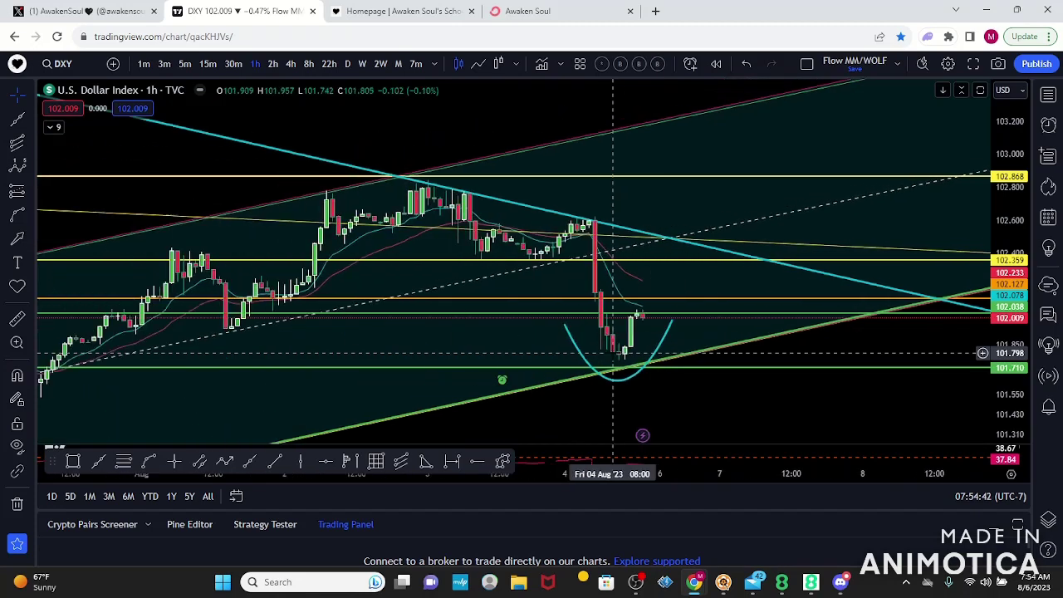
pyautogui.moveTo(761, 390); pyautogui.dragTo(721, 351)
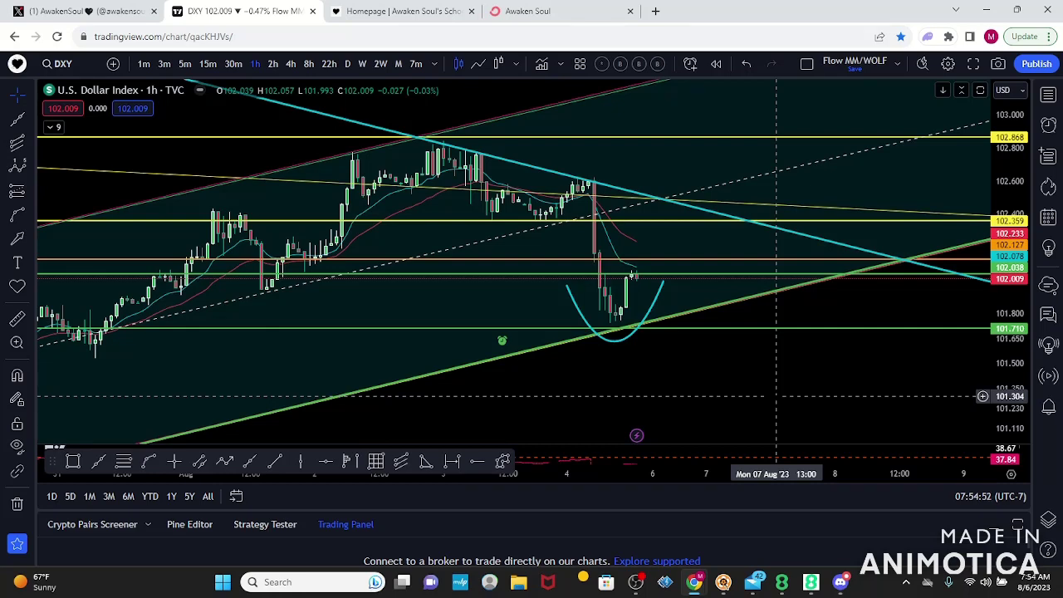
# Create a crossing alert for DXY on the orange horizontal line at 102.127
pyautogui.click(657, 264)
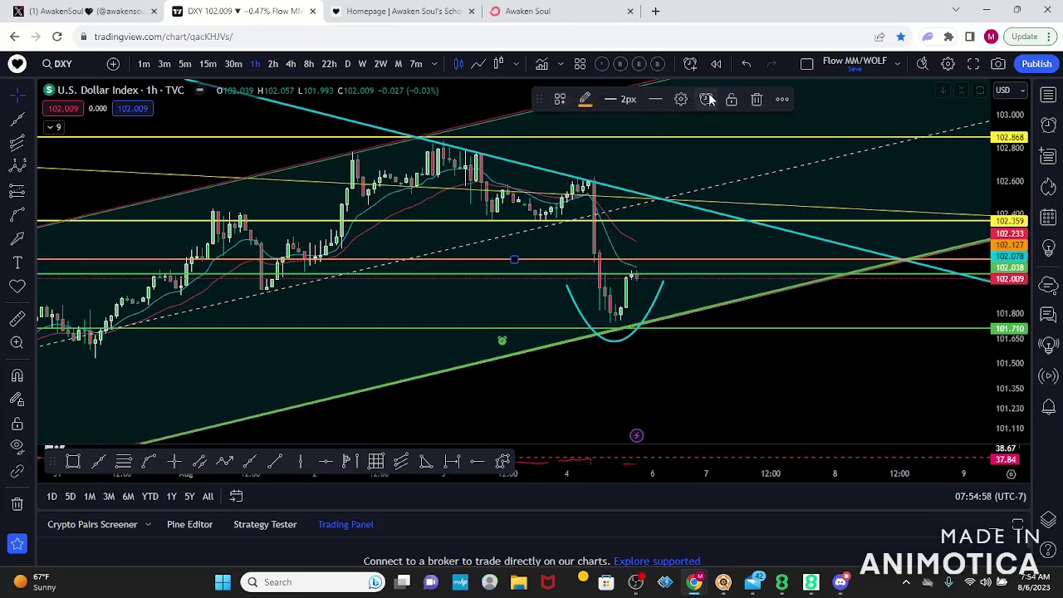
pyautogui.click(705, 99)
pyautogui.click(556, 185)
pyautogui.click(535, 222)
pyautogui.click(652, 530)
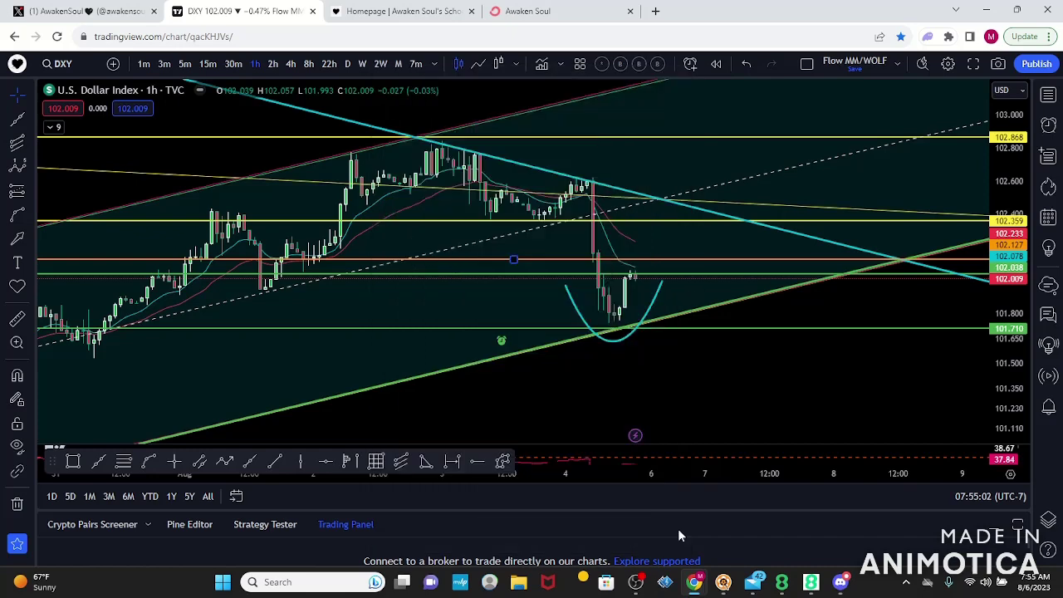
# Review the recent 1-hour price action, switch to the 2-hour chart and examine price history around the rising channel back to May 2023
pyautogui.moveTo(755, 411); pyautogui.dragTo(805, 416)
pyautogui.scroll(5, 876, 403)
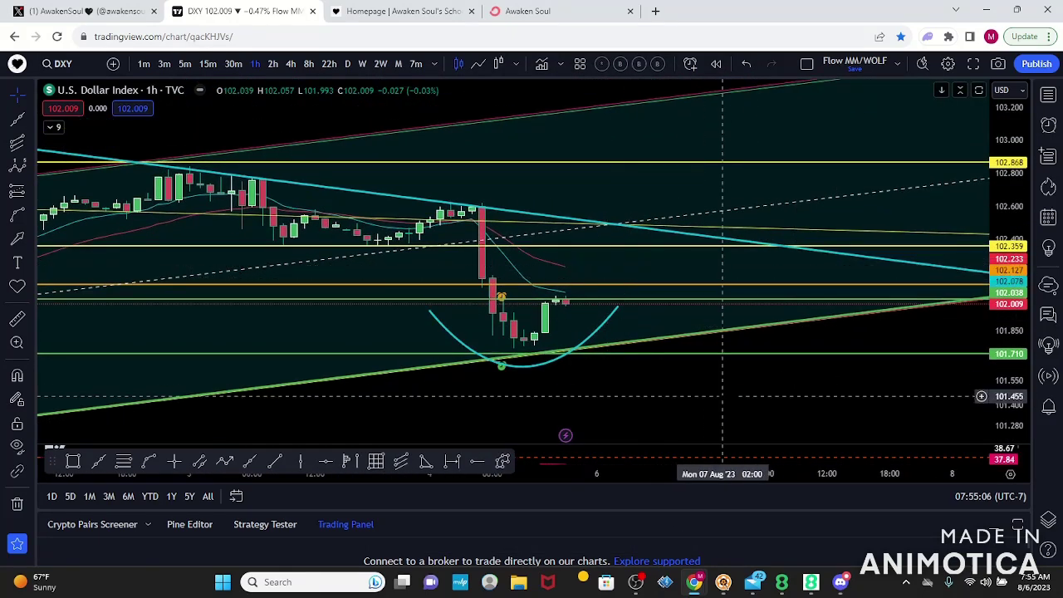
pyautogui.scroll(-3, 743, 415)
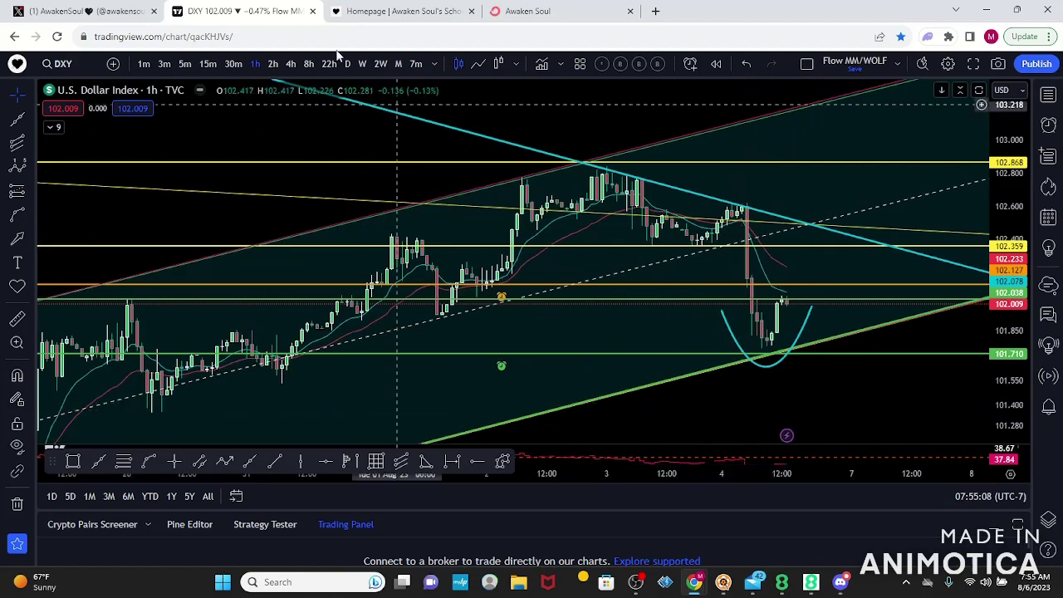
pyautogui.click(272, 64)
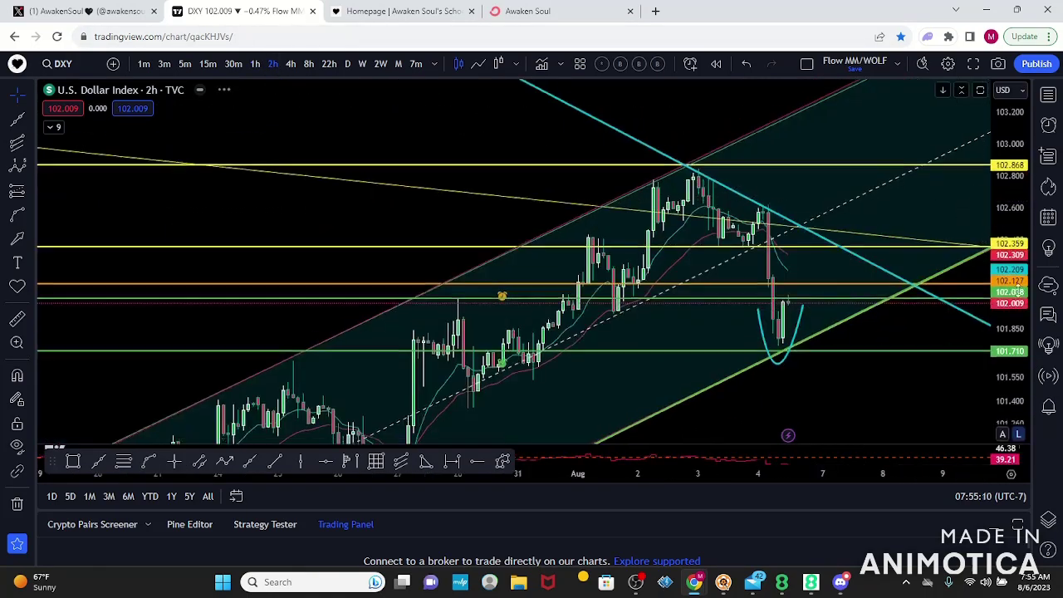
pyautogui.moveTo(838, 332); pyautogui.dragTo(534, 325)
pyautogui.scroll(-4, 536, 325)
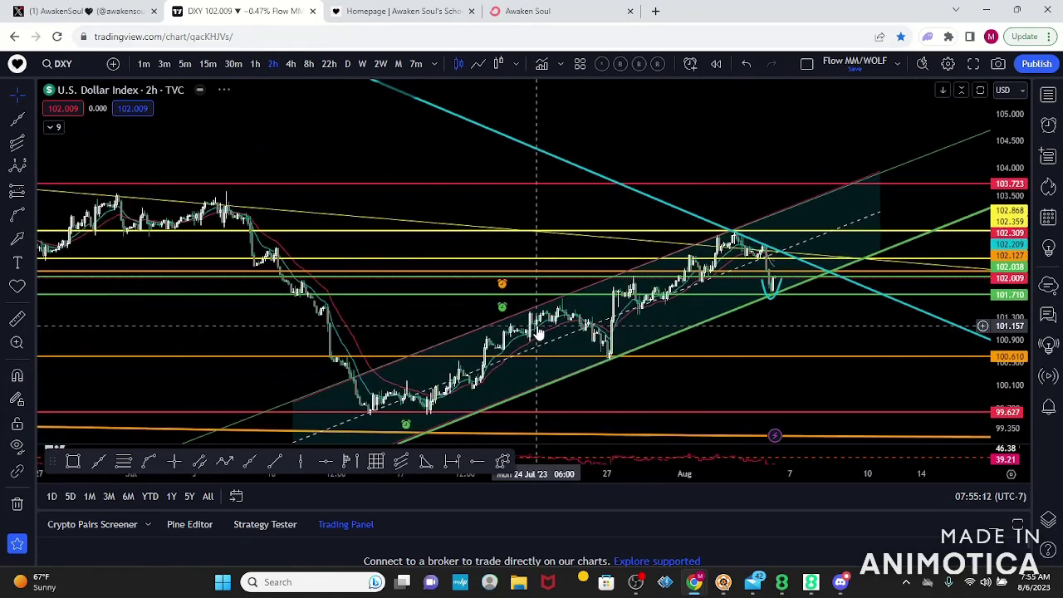
pyautogui.scroll(-2, 359, 272)
pyautogui.moveTo(852, 349); pyautogui.dragTo(724, 332)
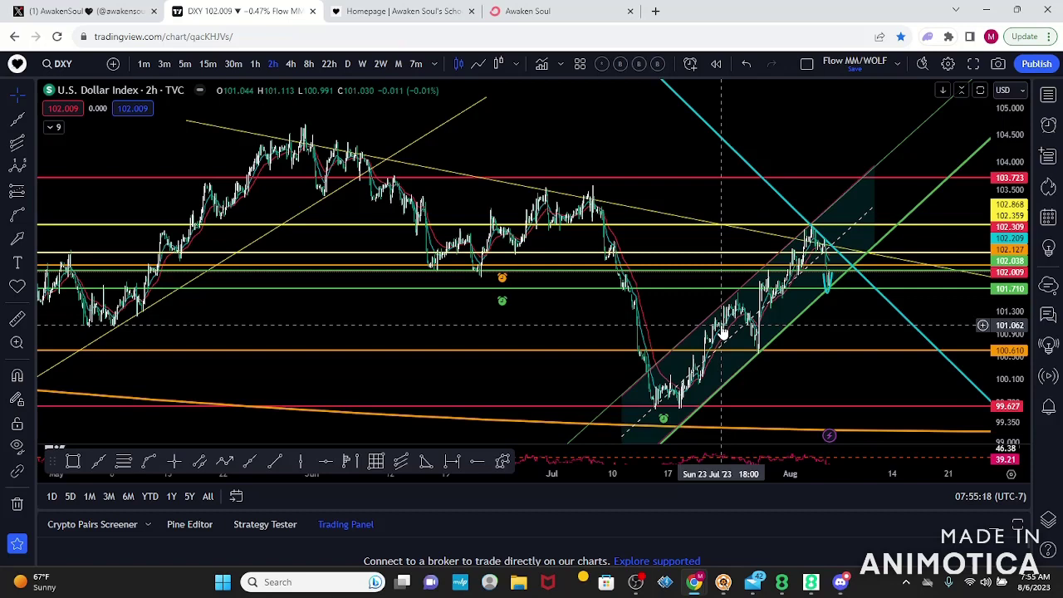
pyautogui.scroll(4, 723, 333)
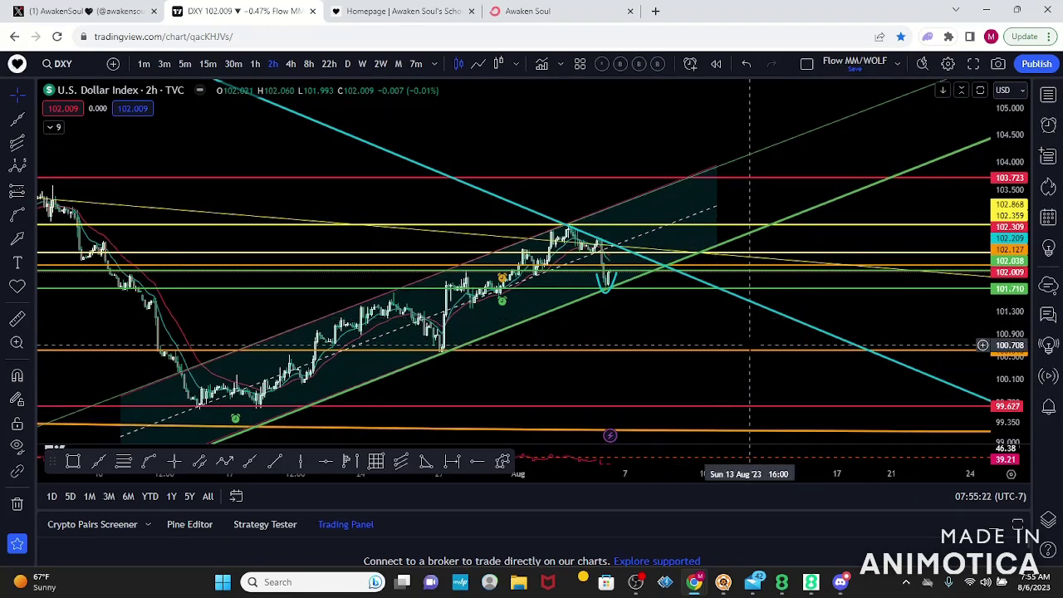
# Switch to the AwakenSoul profile on X and show the top of the profile page
pyautogui.click(91, 11)
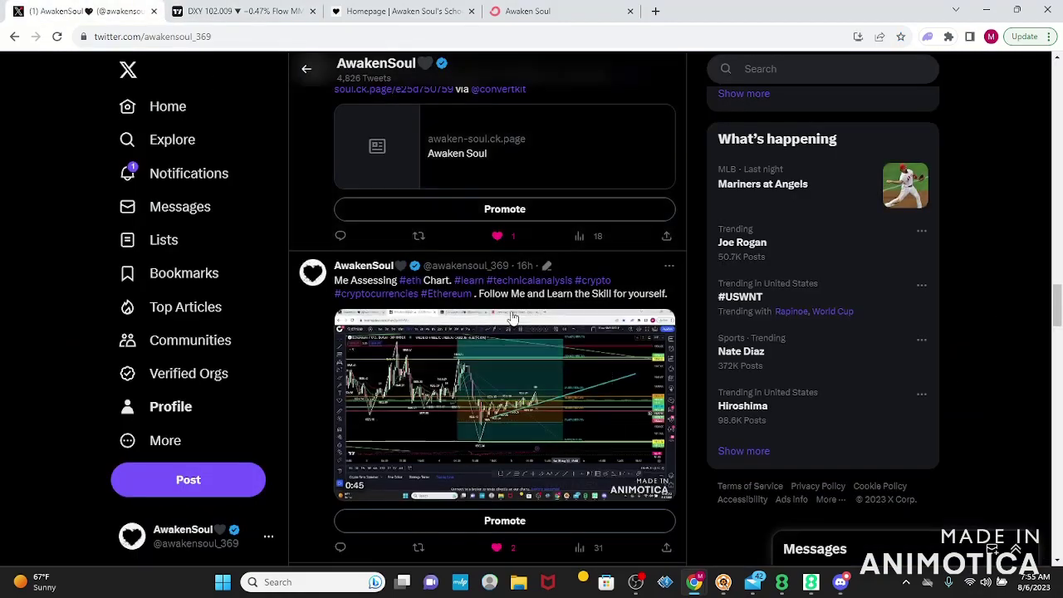
pyautogui.scroll(10, 513, 318)
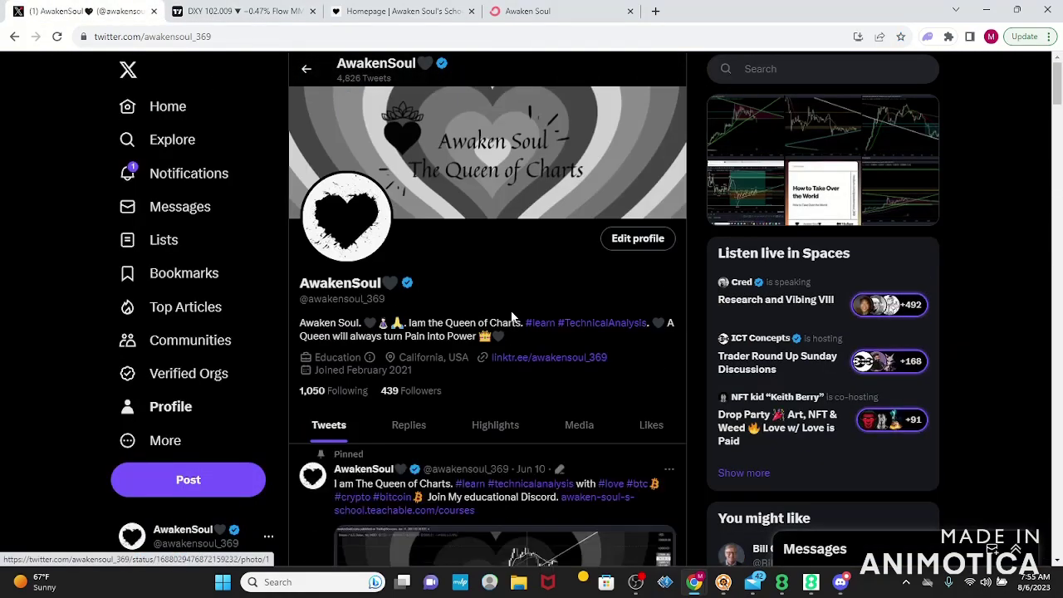